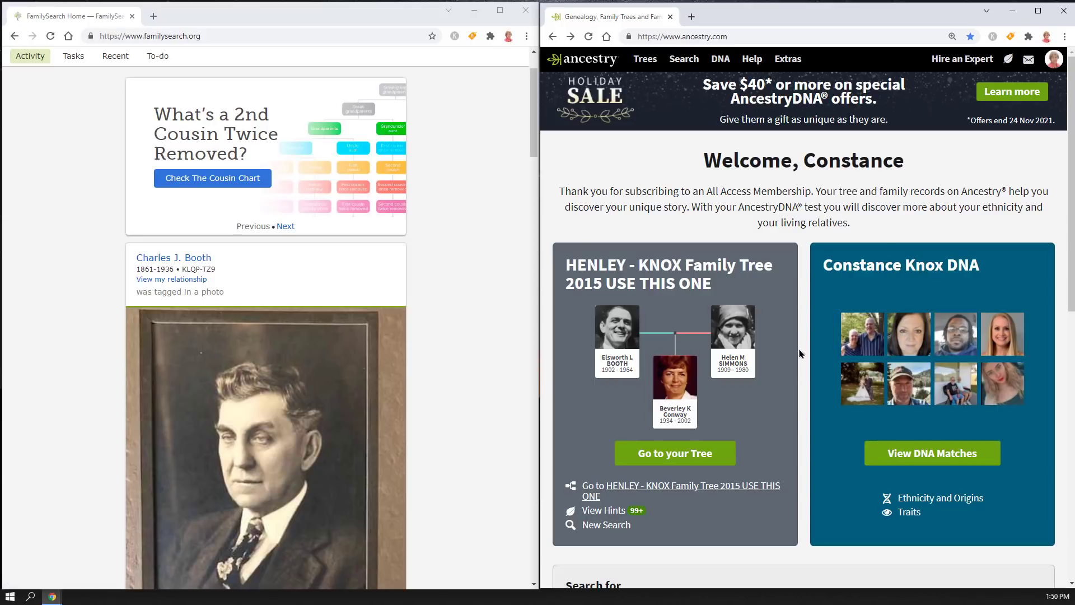
- Try combining the Ancestry and FamilySearch tabs in one maximized window, and pull the Ancestry tab back out into its own window
{"action": "left_click_drag", "start_coordinate": [622, 20], "coordinate": [225, 16]}
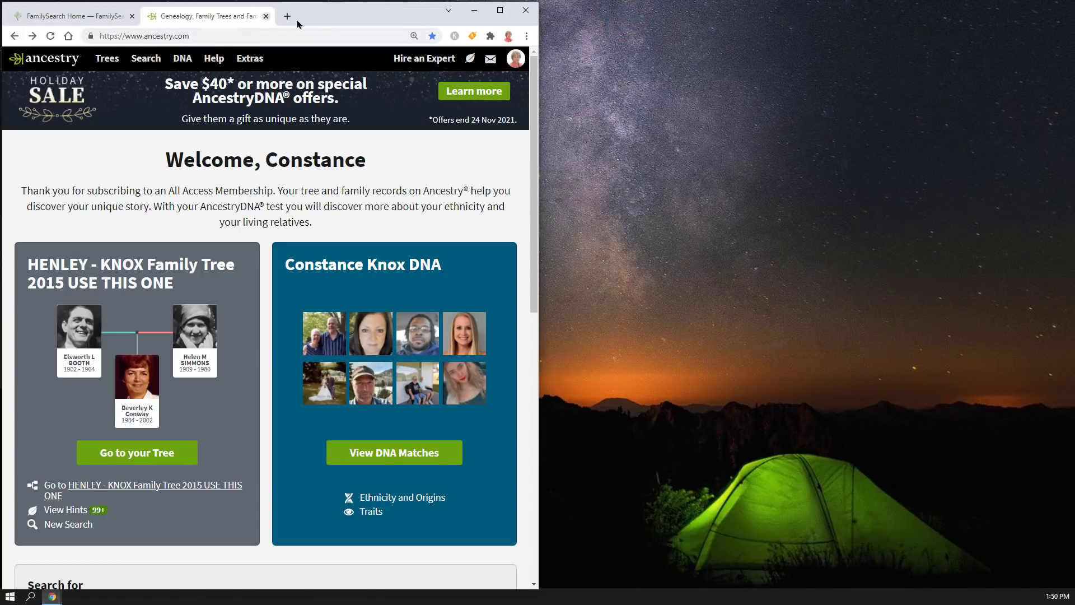
{"action": "left_click", "coordinate": [500, 10]}
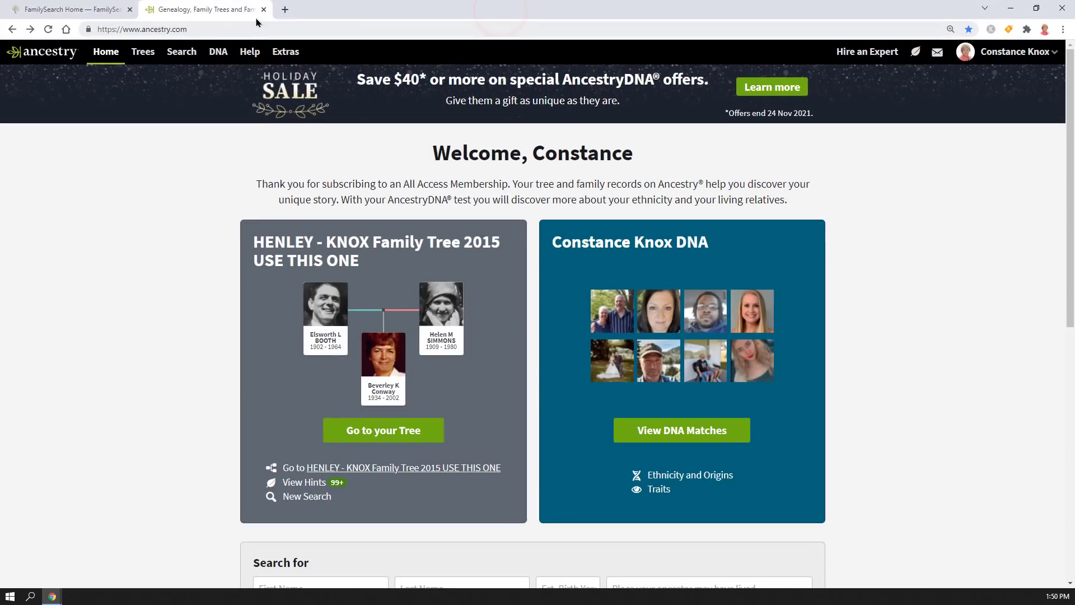
{"action": "left_click", "coordinate": [1036, 10]}
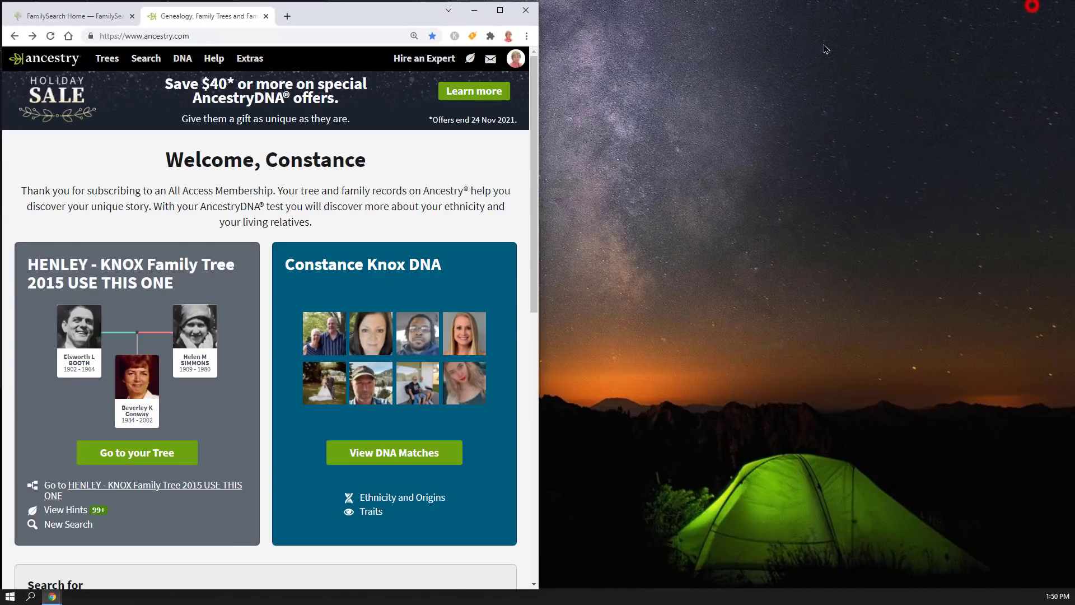
{"action": "left_click_drag", "start_coordinate": [216, 14], "coordinate": [882, 21]}
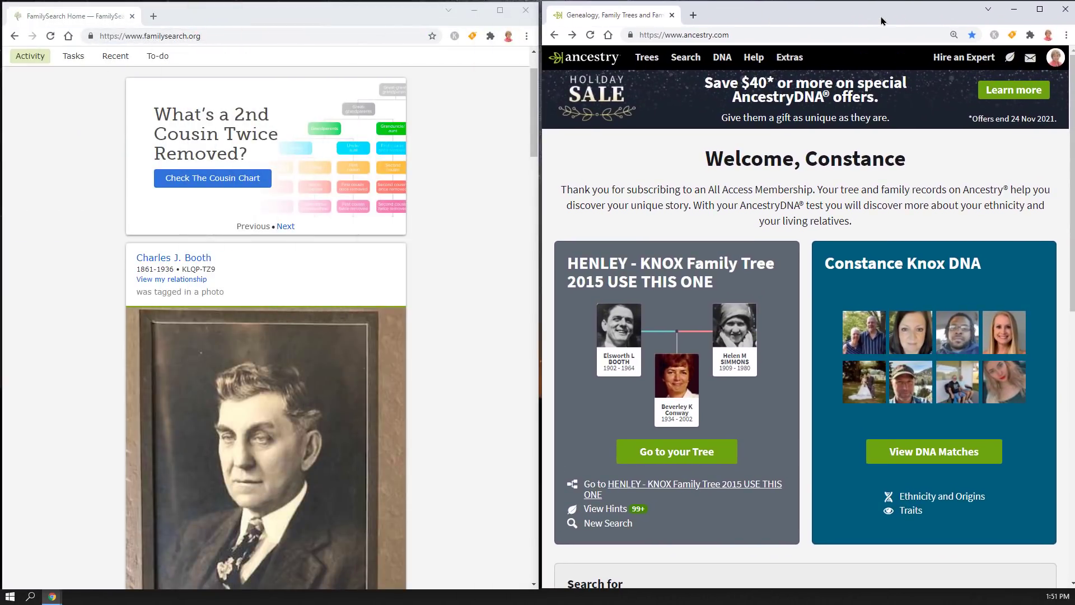
- Snap the FamilySearch window to one half of the screen and the Ancestry window to the other half
{"action": "left_click", "coordinate": [1014, 9]}
{"action": "left_click_drag", "start_coordinate": [335, 13], "coordinate": [1, 18]}
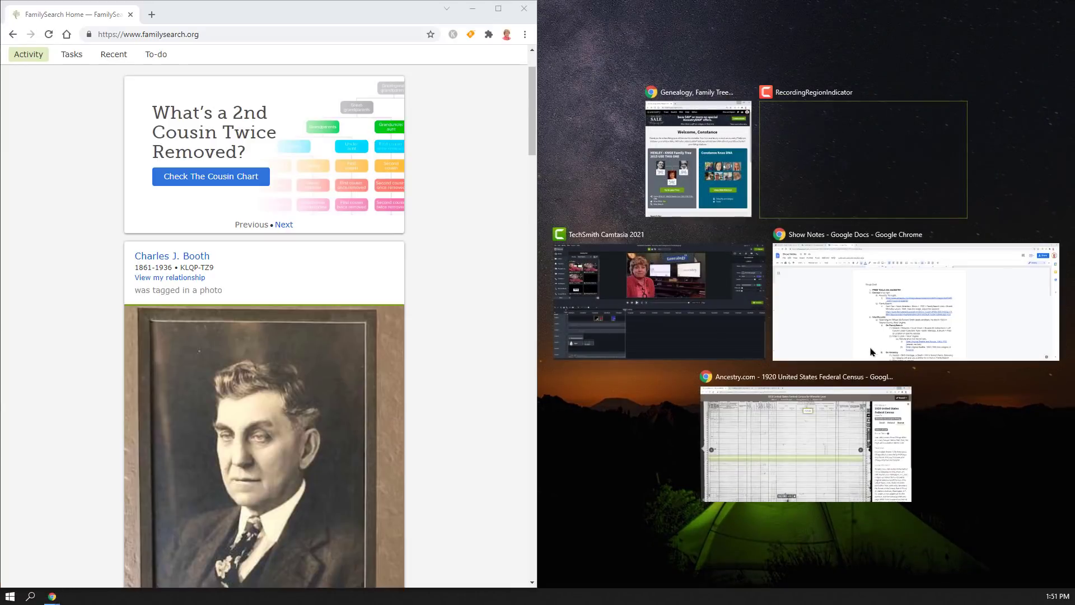
{"action": "left_click", "coordinate": [674, 171]}
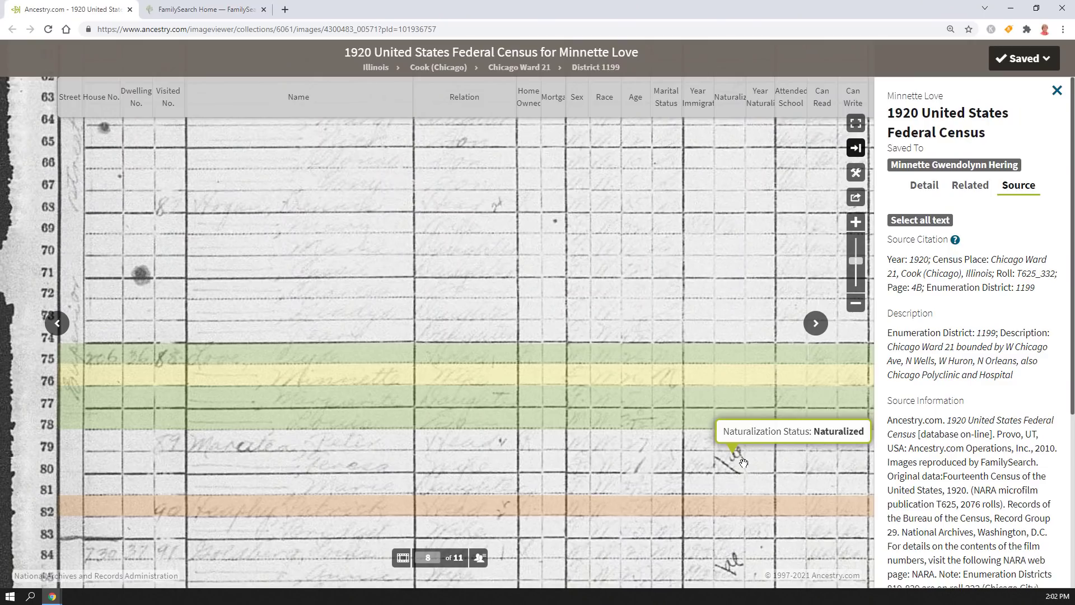
- Examine the highlighted household on lines 75 to 78 of Ancestry's 1920 census image and display the image's index
{"action": "left_click_drag", "start_coordinate": [379, 398], "coordinate": [244, 349]}
{"action": "left_click_drag", "start_coordinate": [444, 343], "coordinate": [584, 364]}
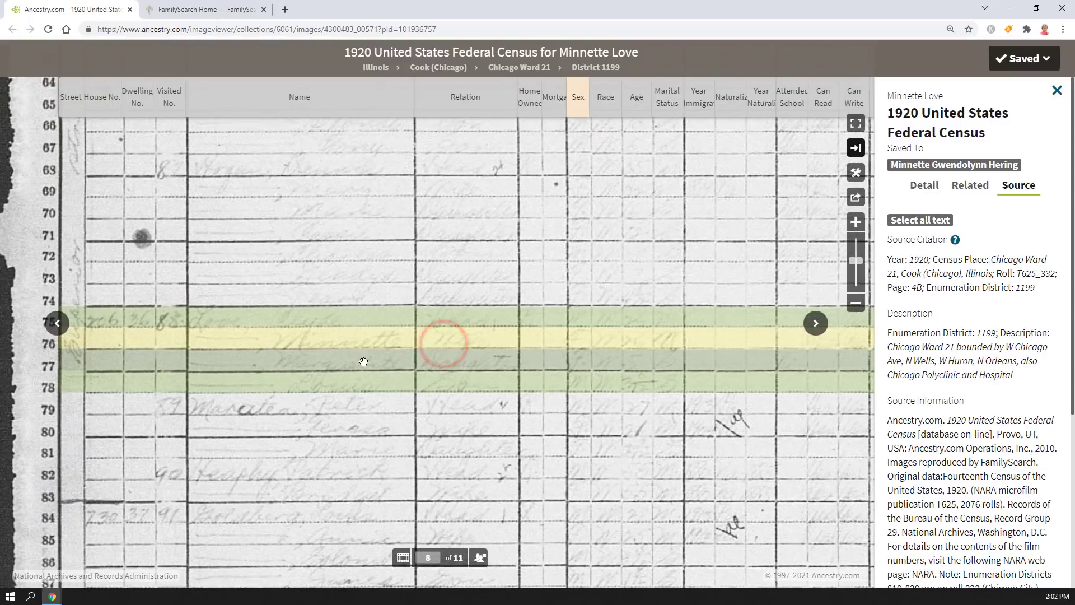
{"action": "scroll", "coordinate": [323, 352], "scroll_direction": "up", "scroll_amount": 3}
{"action": "mouse_move", "coordinate": [323, 350]}
{"action": "left_mouse_down"}
{"action": "mouse_move", "coordinate": [504, 372]}
{"action": "mouse_move", "coordinate": [473, 377]}
{"action": "mouse_move", "coordinate": [392, 344]}
{"action": "mouse_move", "coordinate": [325, 342]}
{"action": "left_mouse_up"}
{"action": "left_click_drag", "start_coordinate": [786, 370], "coordinate": [499, 340]}
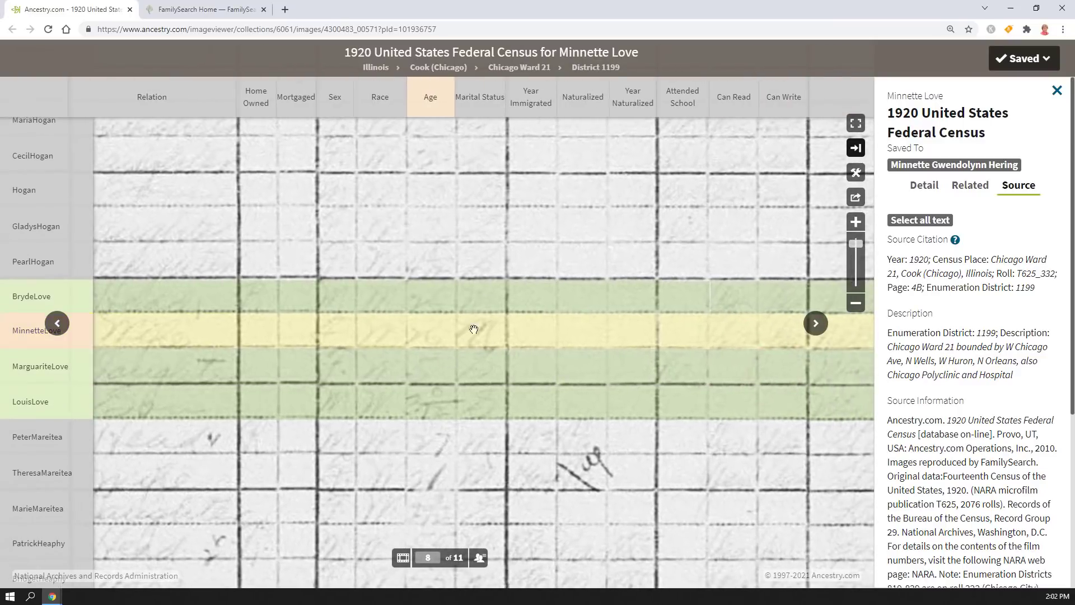
{"action": "scroll", "coordinate": [758, 398], "scroll_direction": "down", "scroll_amount": 3}
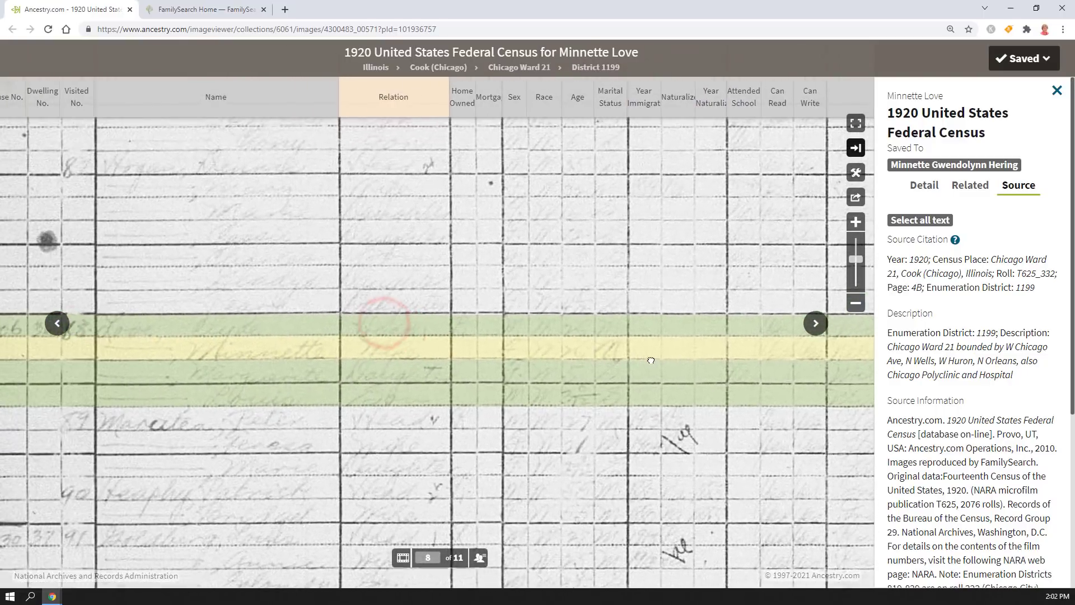
{"action": "left_click_drag", "start_coordinate": [454, 364], "coordinate": [463, 362]}
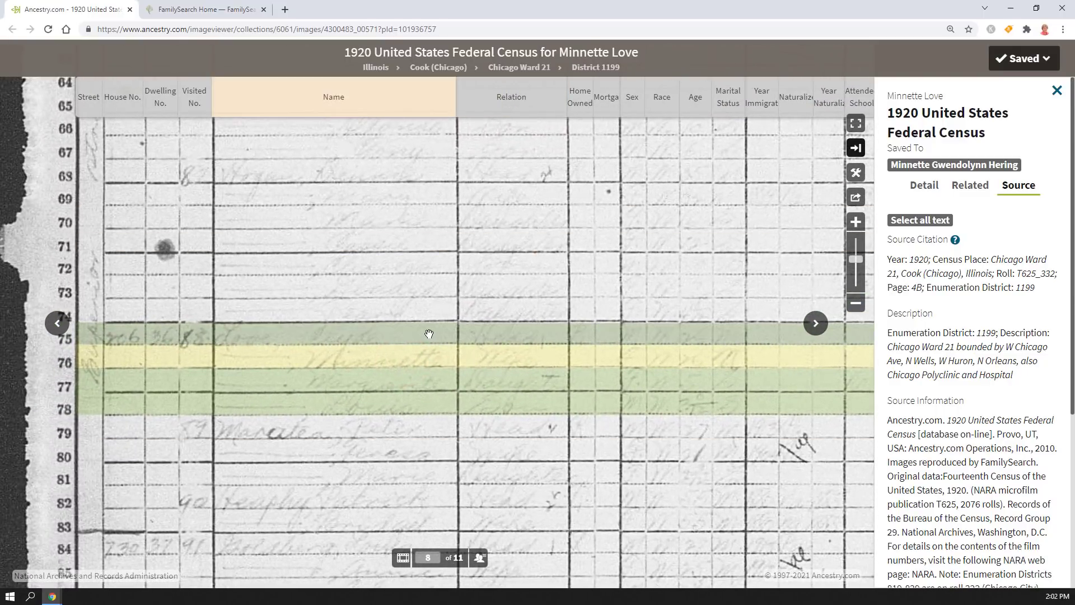
{"action": "mouse_move", "coordinate": [536, 503]}
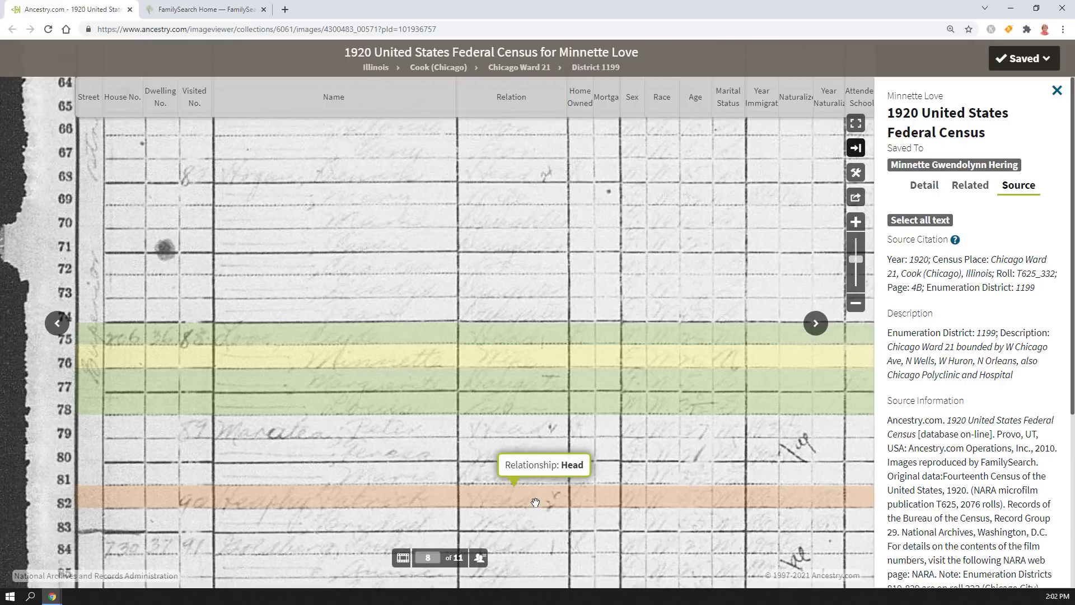
{"action": "left_click", "coordinate": [479, 558]}
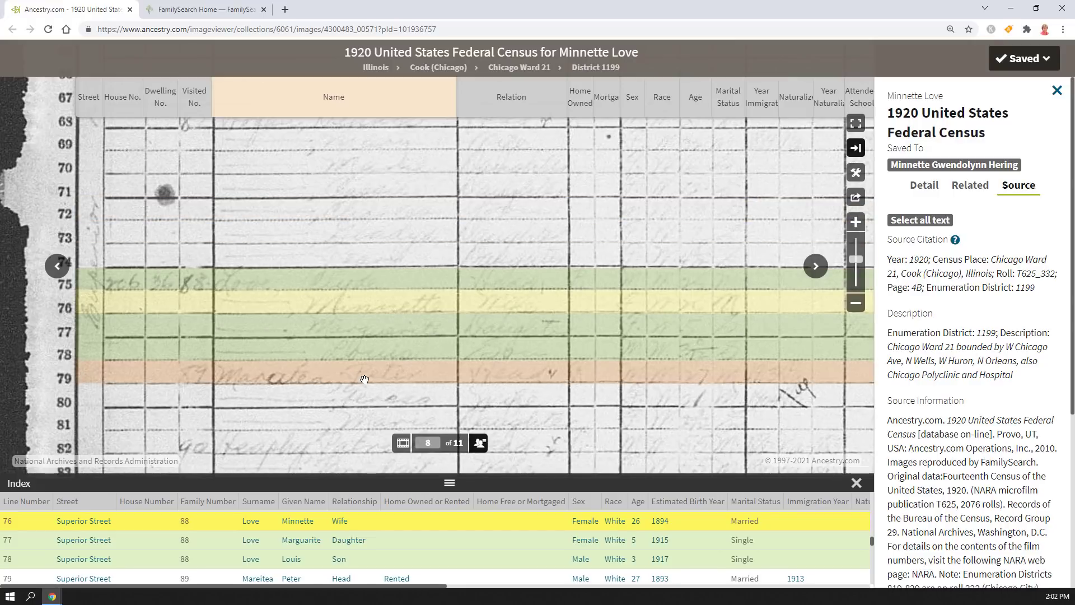
- Switch to FamilySearch and open its Research Wiki
{"action": "left_click", "coordinate": [209, 7]}
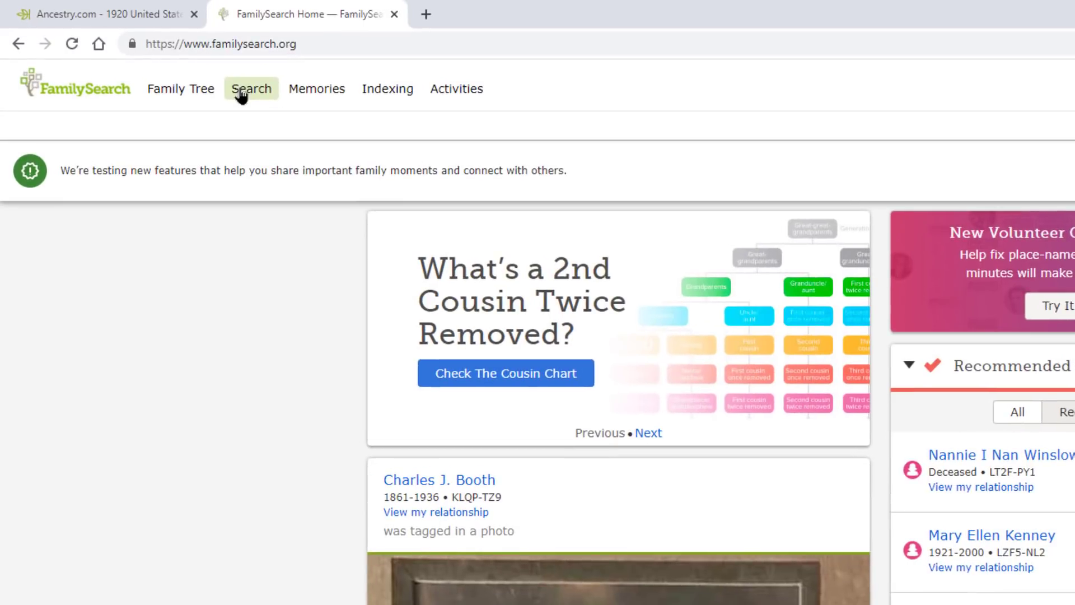
{"action": "left_click", "coordinate": [241, 93]}
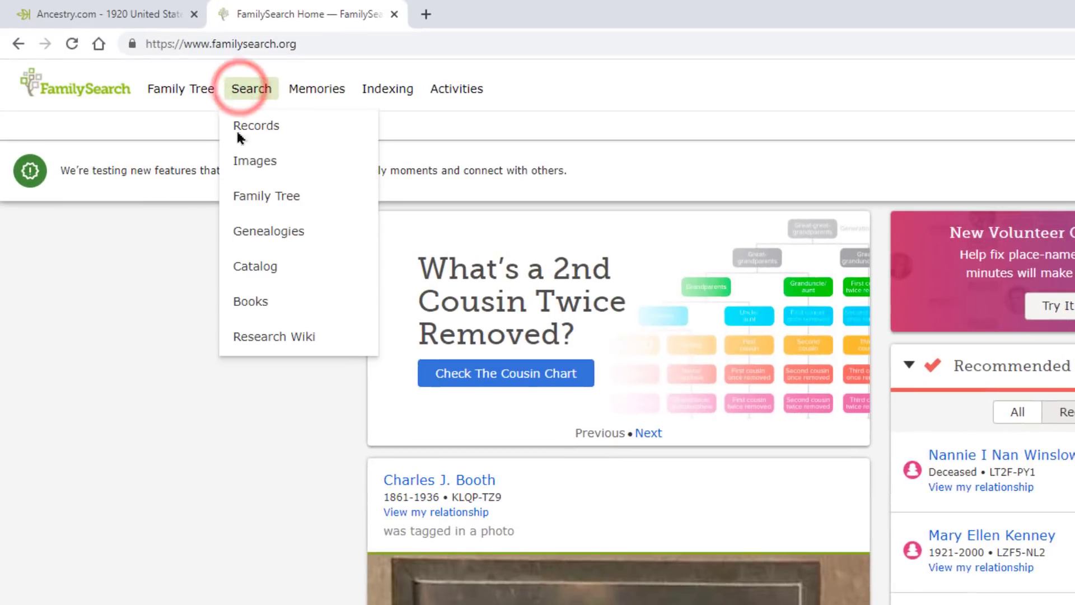
{"action": "left_click", "coordinate": [269, 338]}
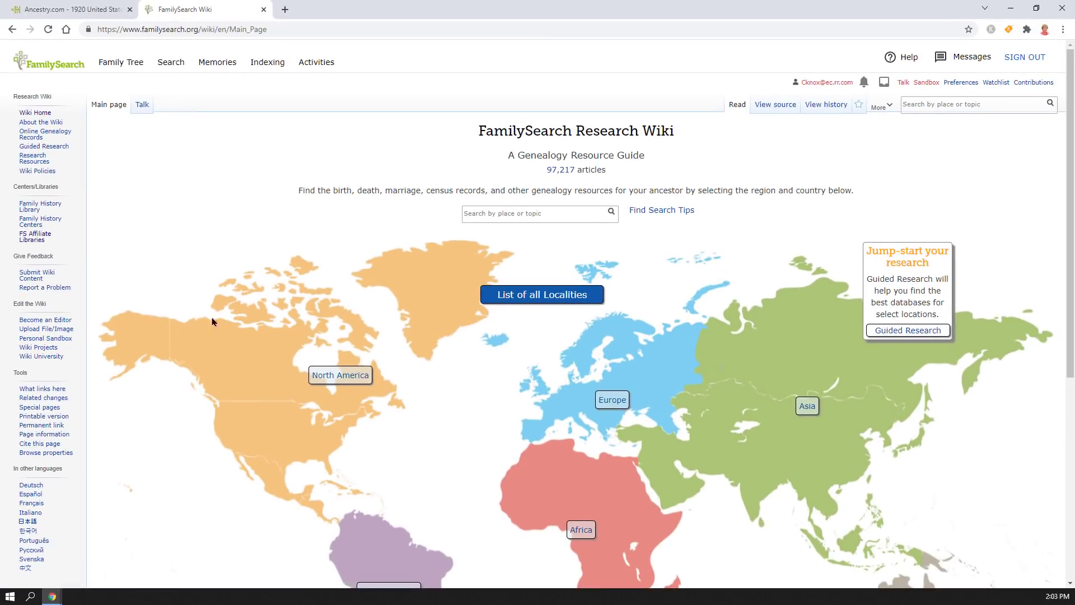
- Open the Illinois article from the United States entries under North America, and go to its Census record page
{"action": "left_click", "coordinate": [339, 375]}
{"action": "left_click_drag", "start_coordinate": [210, 321], "coordinate": [212, 349]}
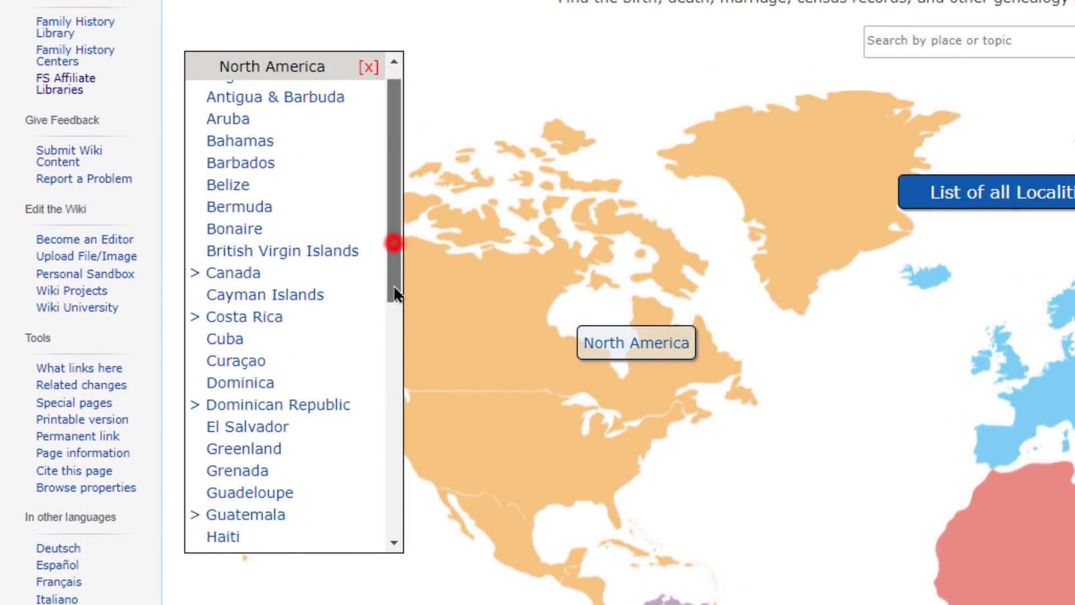
{"action": "left_click_drag", "start_coordinate": [395, 294], "coordinate": [401, 509]}
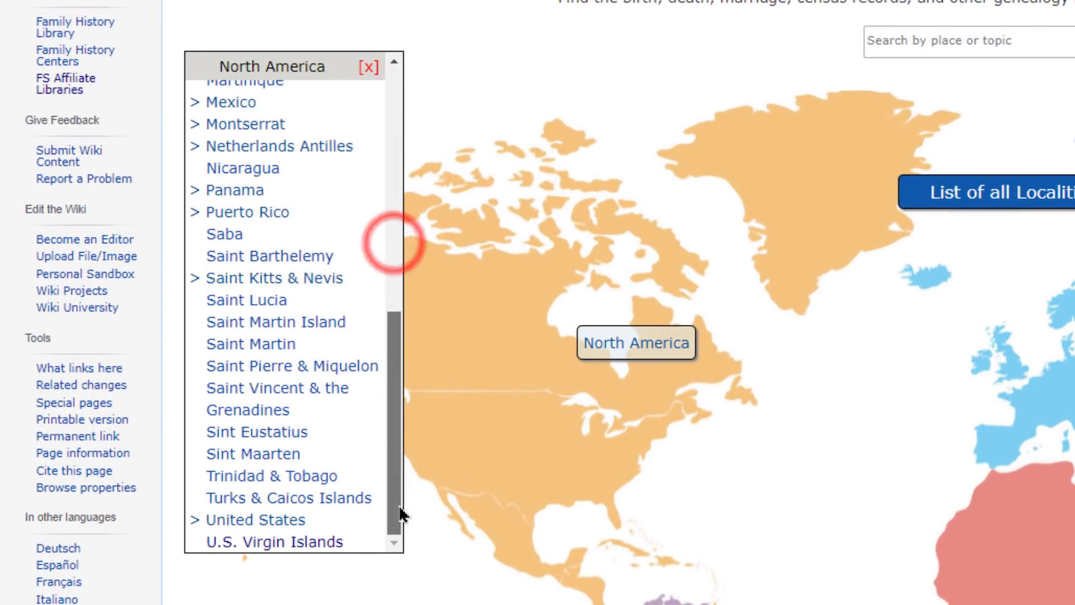
{"action": "left_click", "coordinate": [276, 520]}
{"action": "left_click_drag", "start_coordinate": [391, 435], "coordinate": [411, 254]}
{"action": "left_click", "coordinate": [230, 317]}
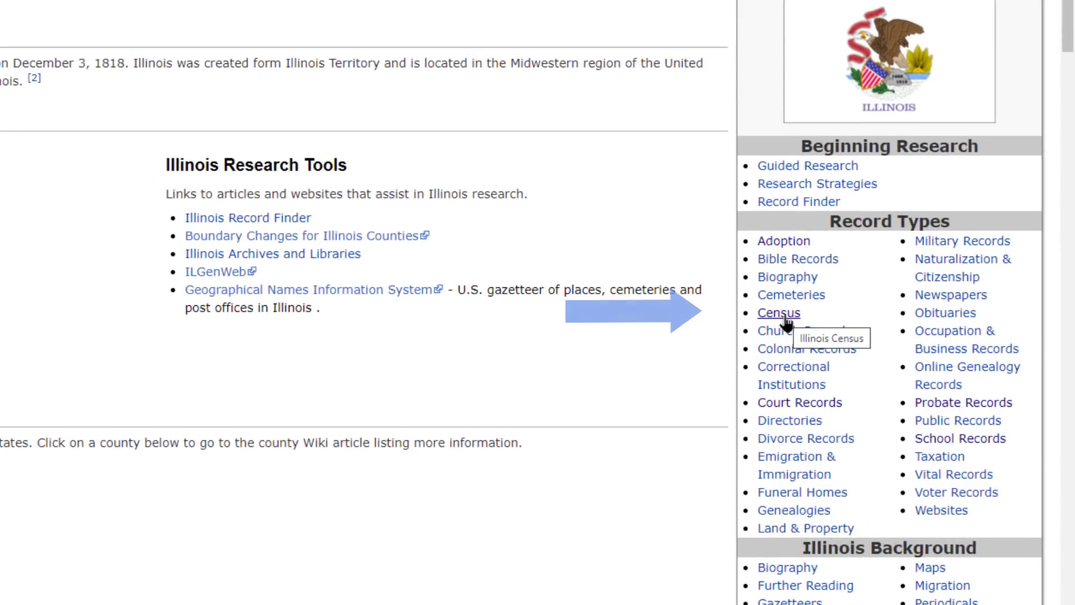
{"action": "left_click", "coordinate": [785, 321]}
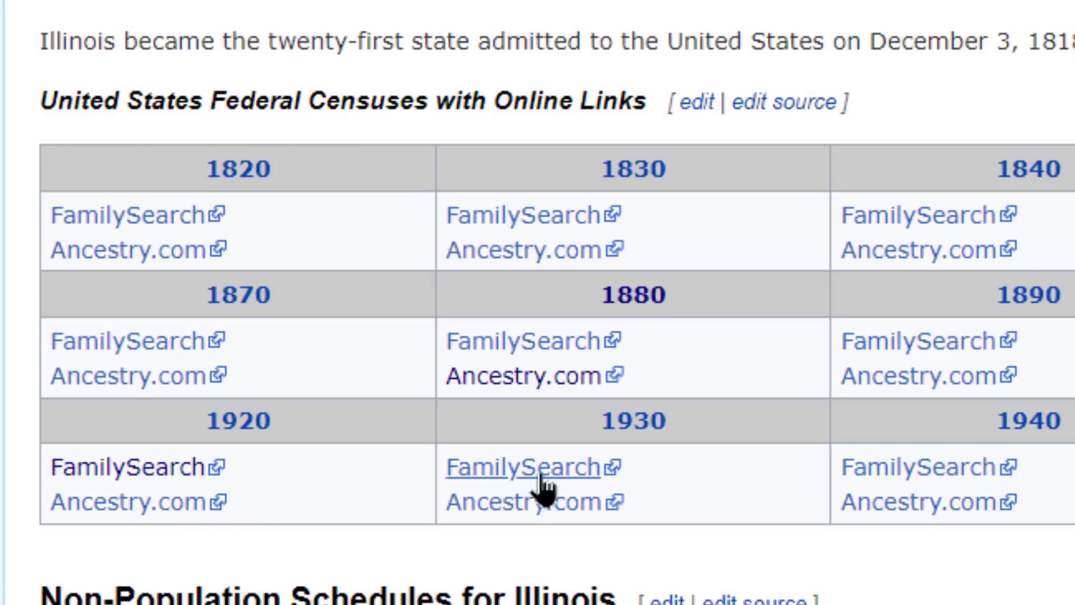
- Open FamilySearch's 1920 census collection and search it for the ancestor's first and last name with a birth year of 1894
{"action": "left_click", "coordinate": [125, 475]}
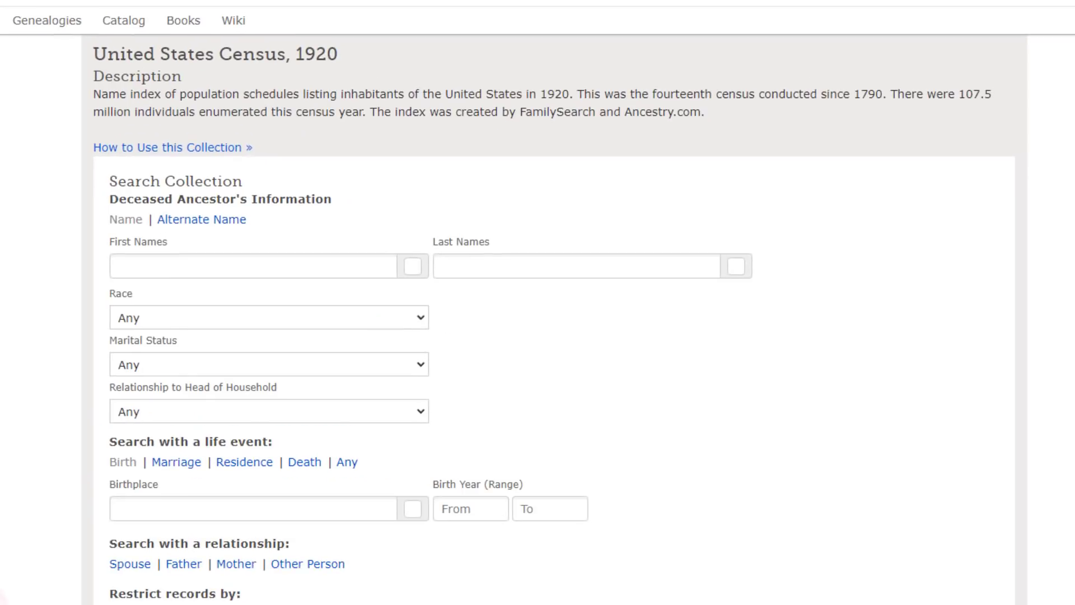
{"action": "left_click", "coordinate": [301, 264]}
{"action": "type", "text": "Minnette"}
{"action": "left_click", "coordinate": [699, 258]}
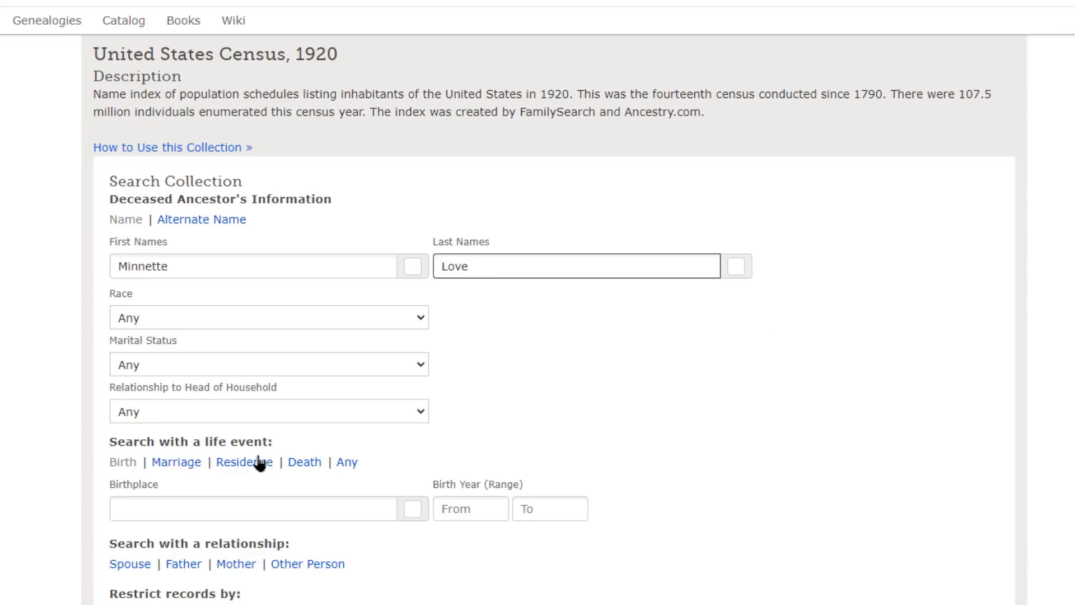
{"action": "left_click", "coordinate": [460, 503]}
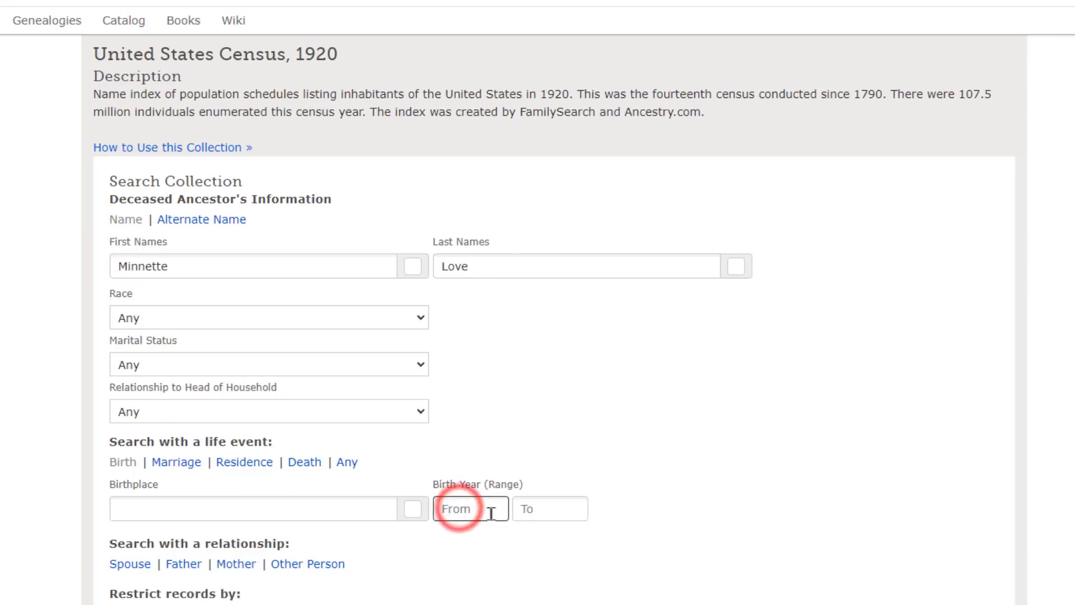
{"action": "type", "text": "1894"}
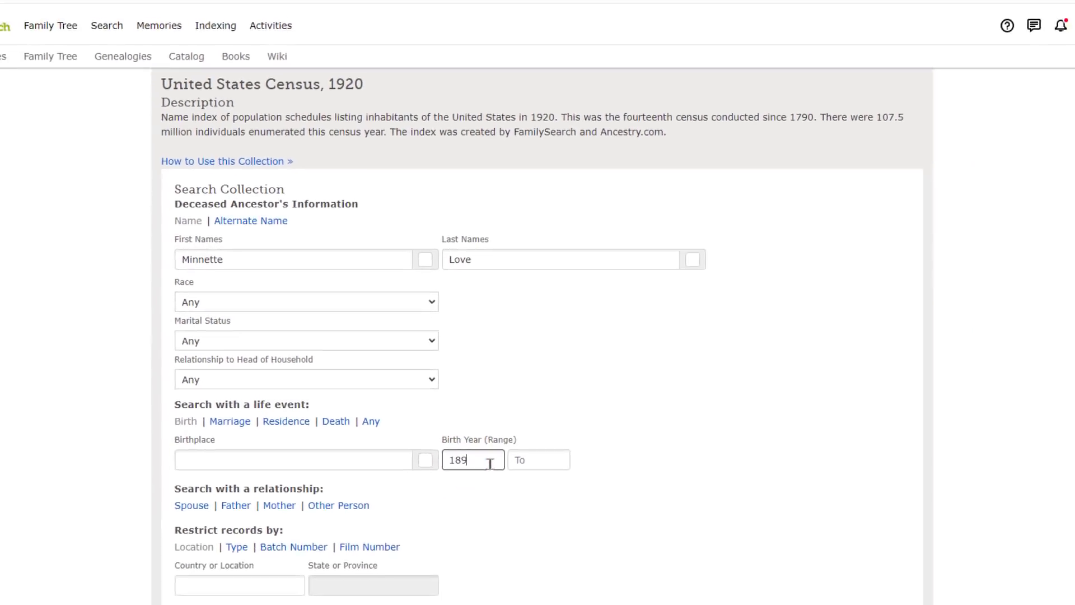
{"action": "left_click", "coordinate": [248, 580]}
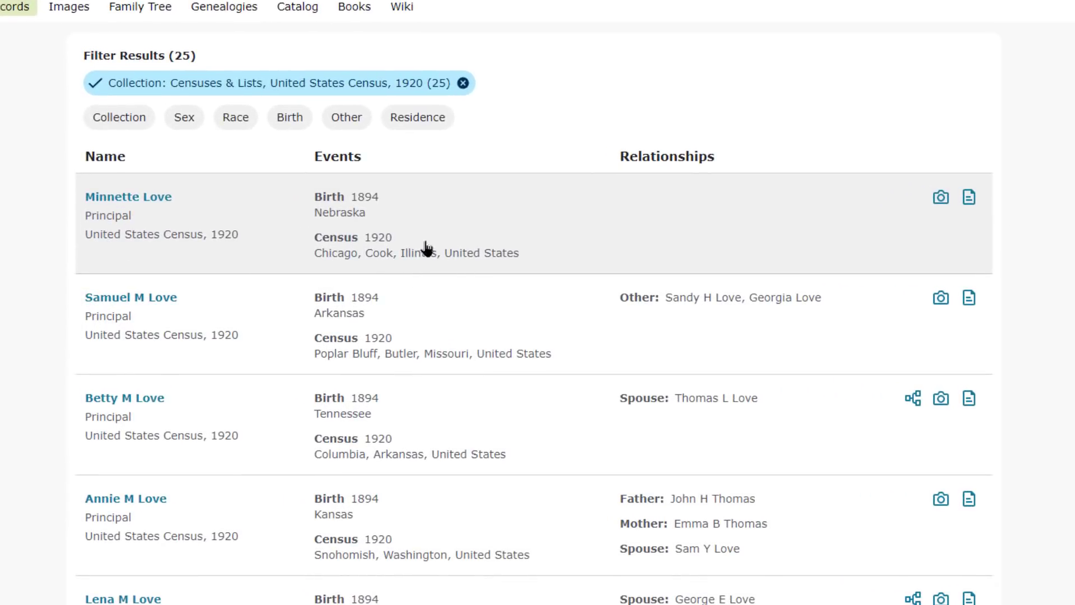
- Open the census image of the Nebraska-born match in Chicago and enlarge the household on lines 75 to 78
{"action": "left_click", "coordinate": [940, 199]}
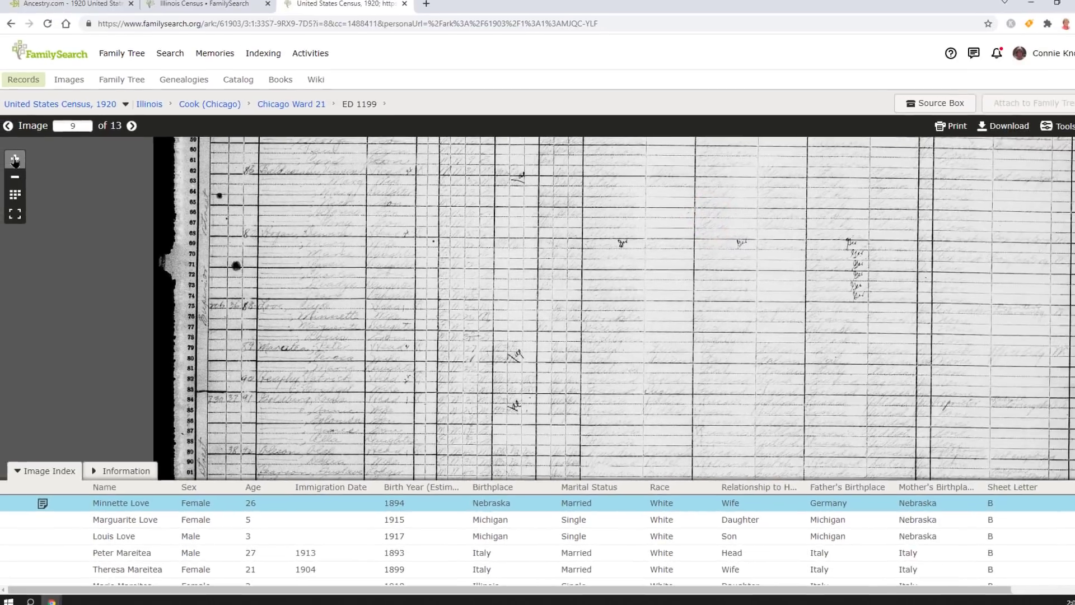
{"action": "left_click", "coordinate": [15, 161]}
{"action": "left_click", "coordinate": [15, 162]}
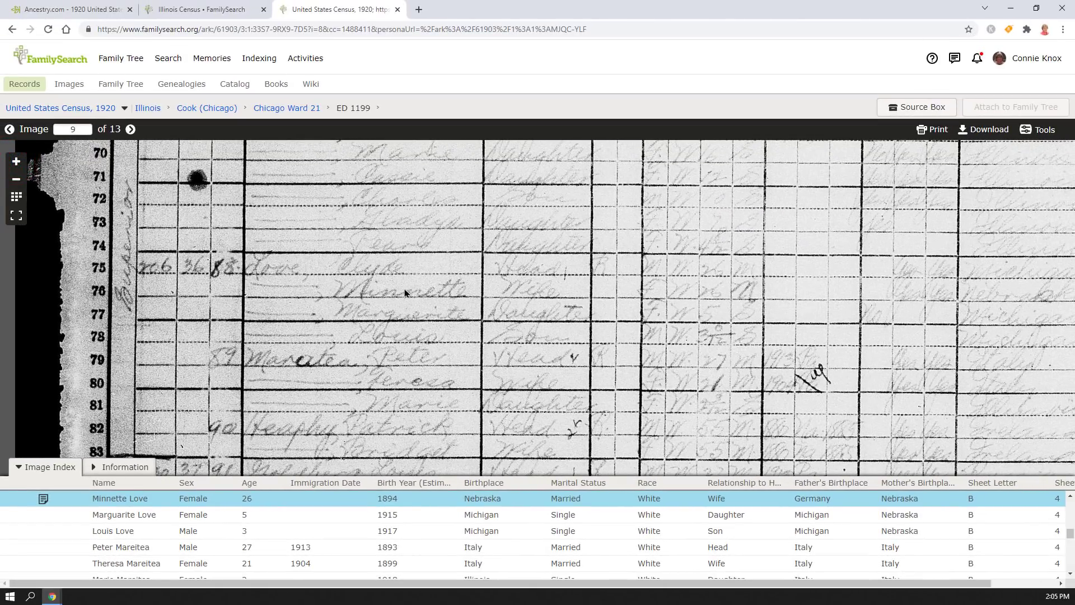
{"action": "left_click_drag", "start_coordinate": [405, 292], "coordinate": [361, 299]}
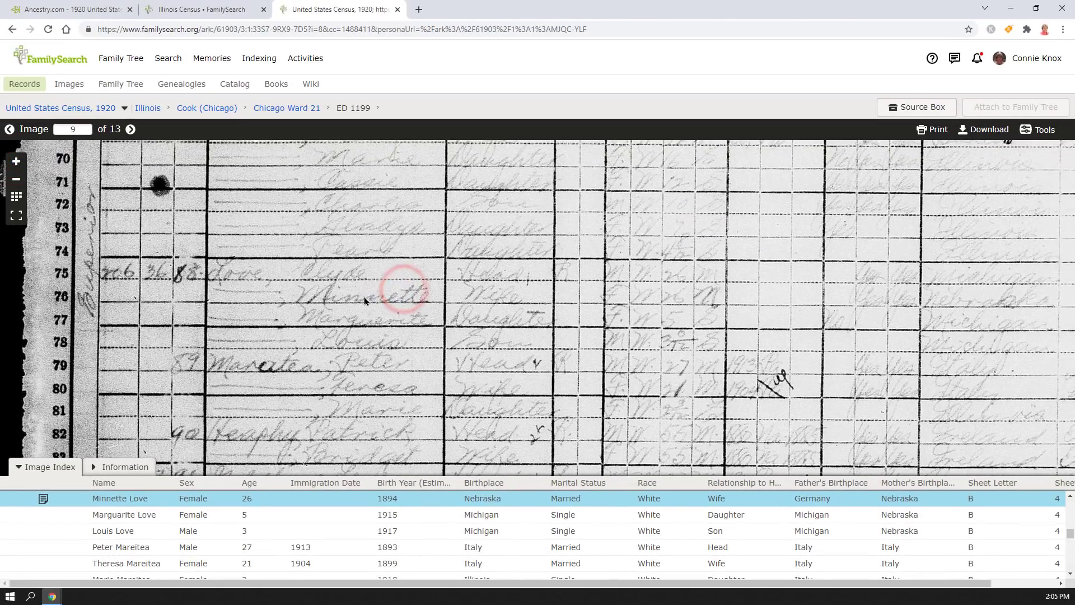
- Adjust the FamilySearch census image by raising its contrast and lowering its brightness, and apply the changes
{"action": "left_click", "coordinate": [1037, 130]}
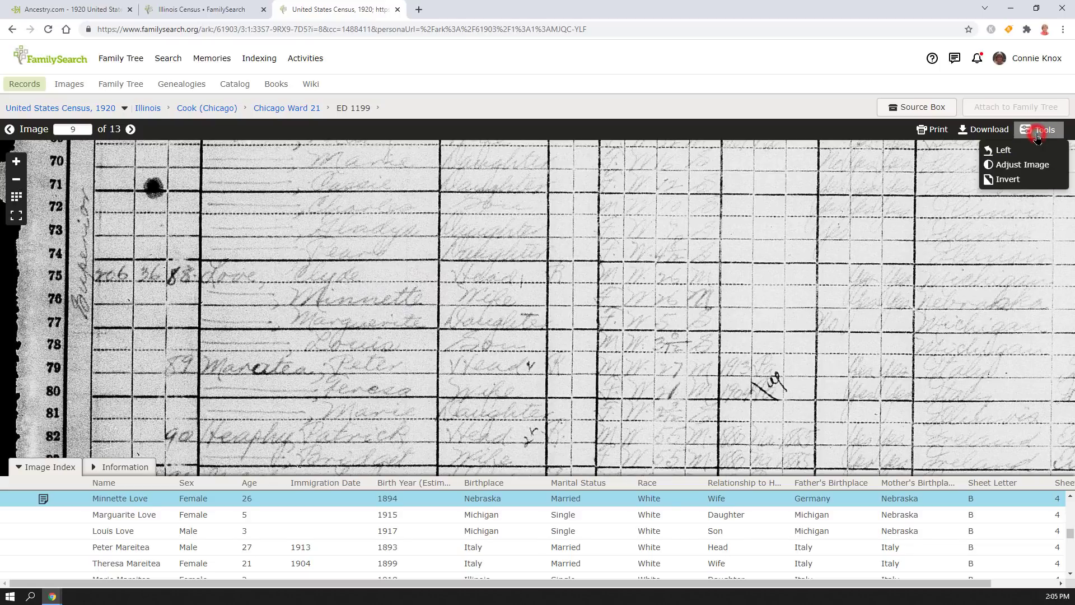
{"action": "left_click", "coordinate": [1023, 168]}
{"action": "left_click_drag", "start_coordinate": [546, 379], "coordinate": [566, 380]}
{"action": "left_click_drag", "start_coordinate": [543, 343], "coordinate": [525, 347]}
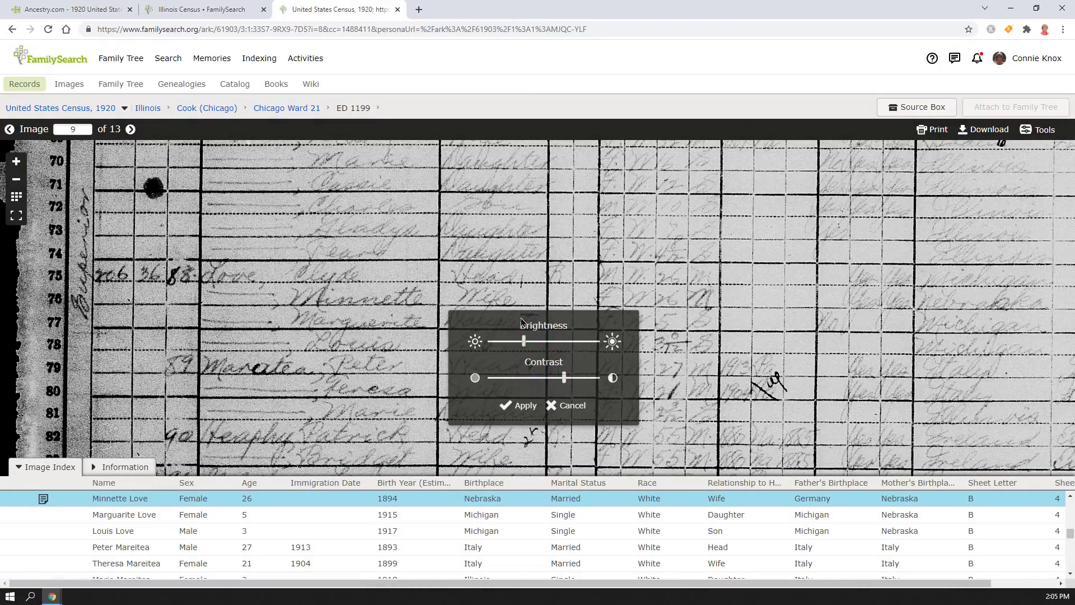
{"action": "left_click", "coordinate": [522, 411]}
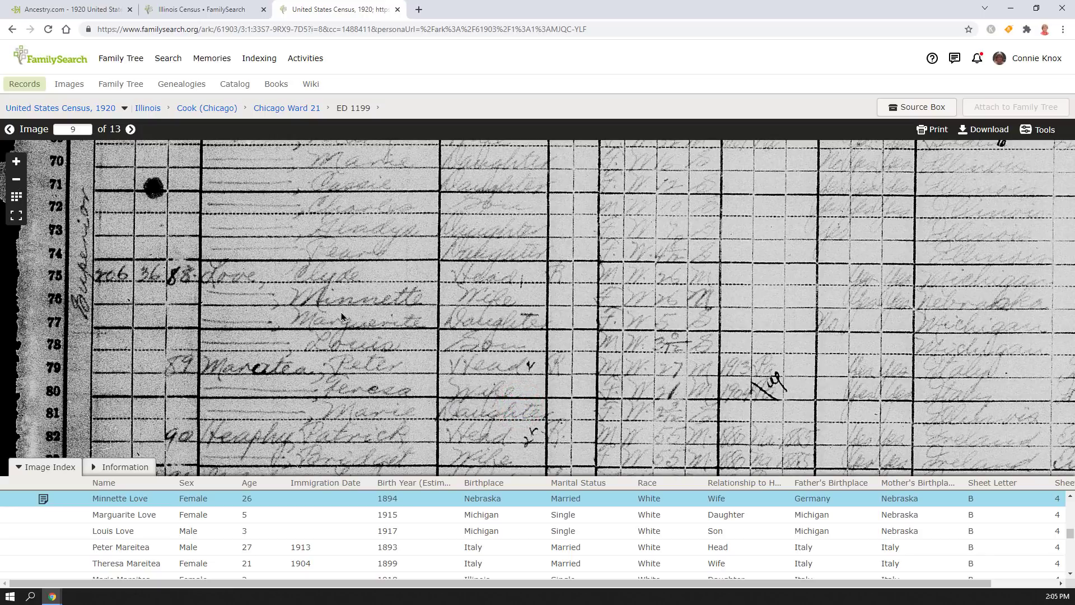
- Compare the Ancestry census image with the adjusted FamilySearch image for the same household
{"action": "left_click", "coordinate": [93, 11]}
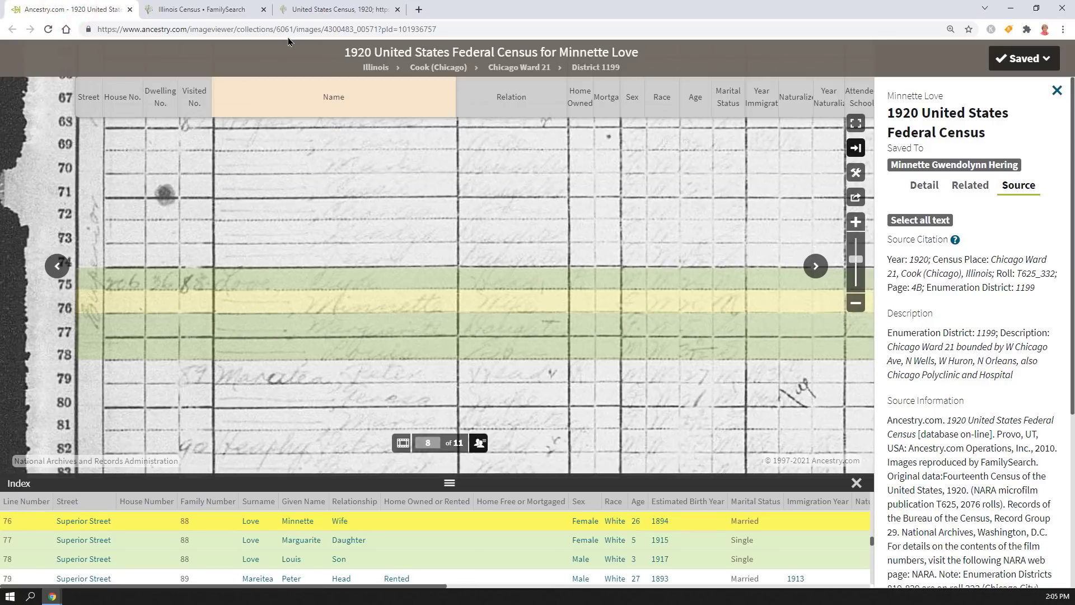
{"action": "left_click", "coordinate": [297, 10]}
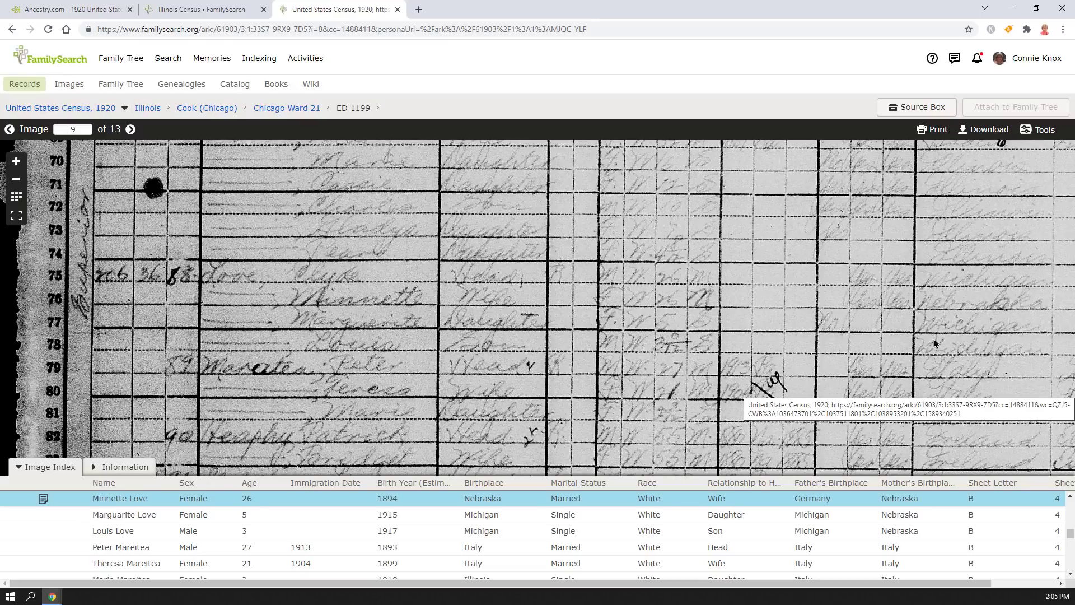
{"action": "left_click_drag", "start_coordinate": [869, 305], "coordinate": [816, 318]}
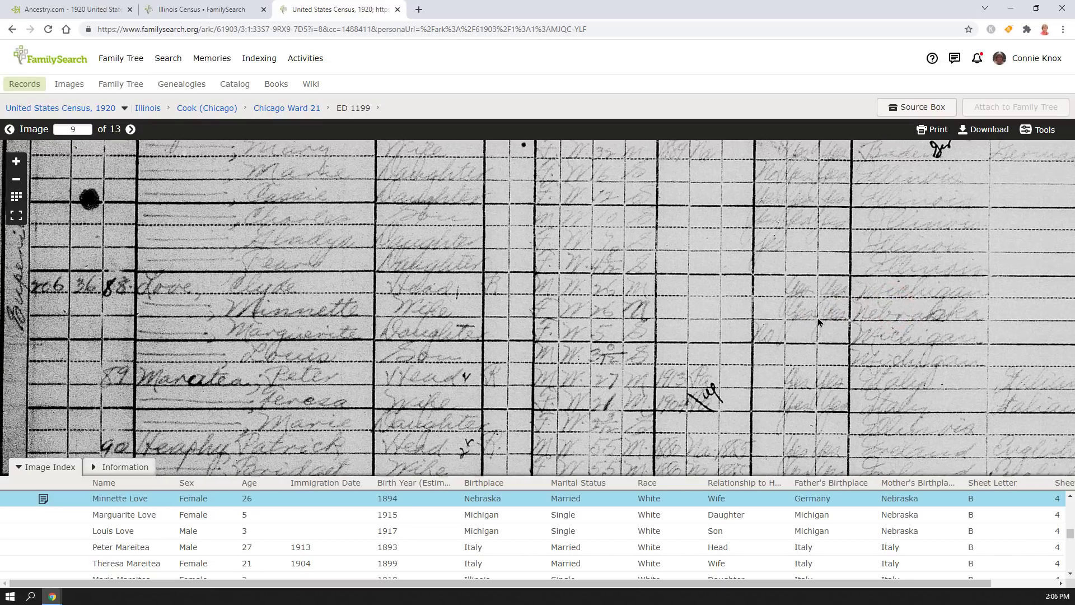
- Return to the Ancestry census image and hide the source citation details beside it
{"action": "left_click", "coordinate": [70, 10]}
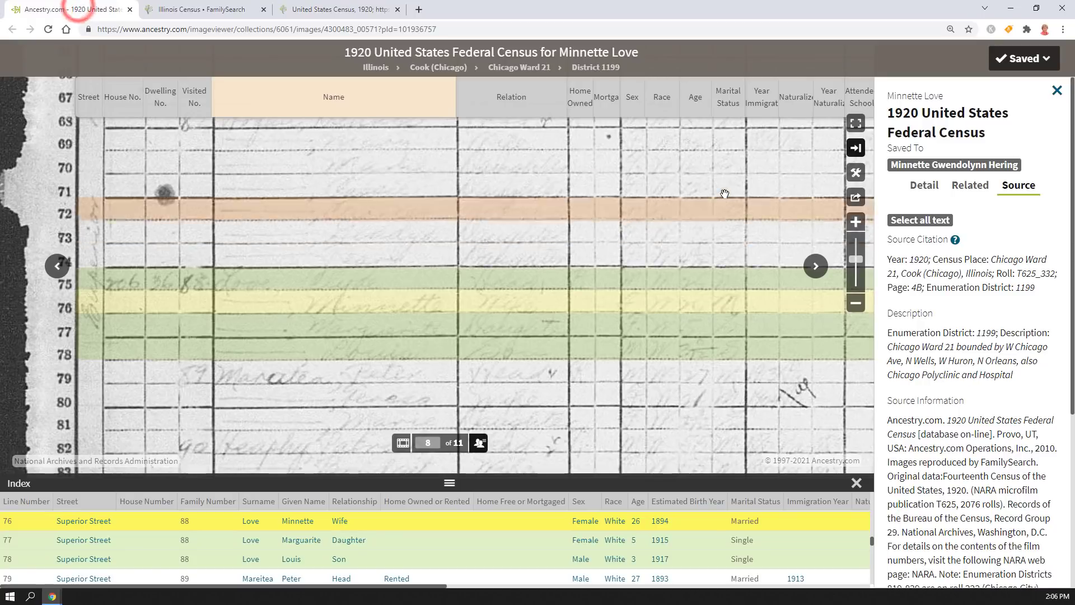
{"action": "left_click", "coordinate": [1057, 91]}
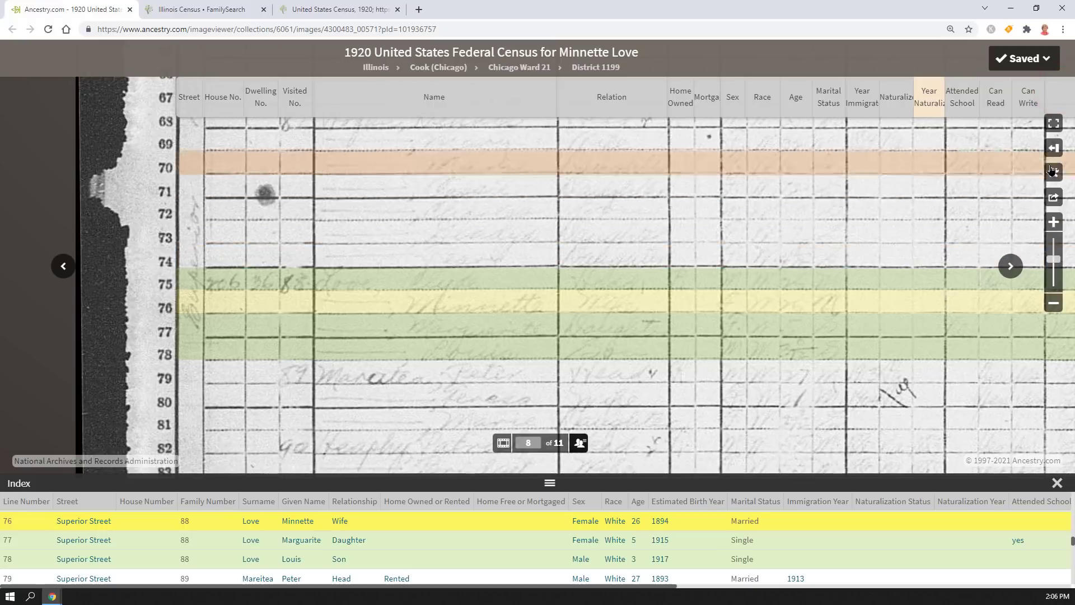
- Try inverted colors on the Ancestry census image, restore the original colors, and switch to the FamilySearch census image
{"action": "left_click", "coordinate": [1053, 178]}
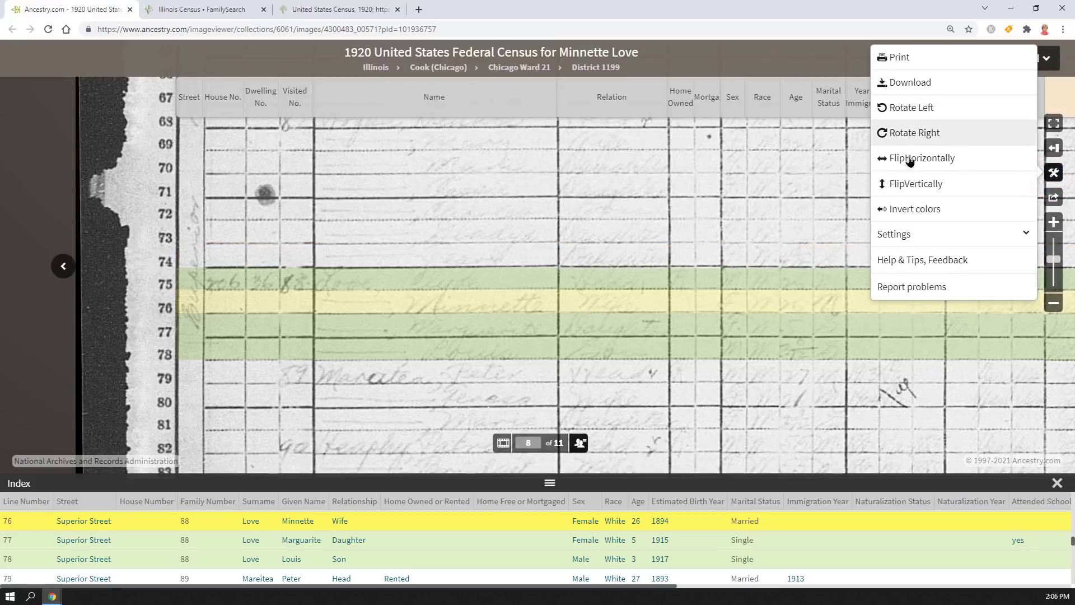
{"action": "left_click", "coordinate": [906, 211]}
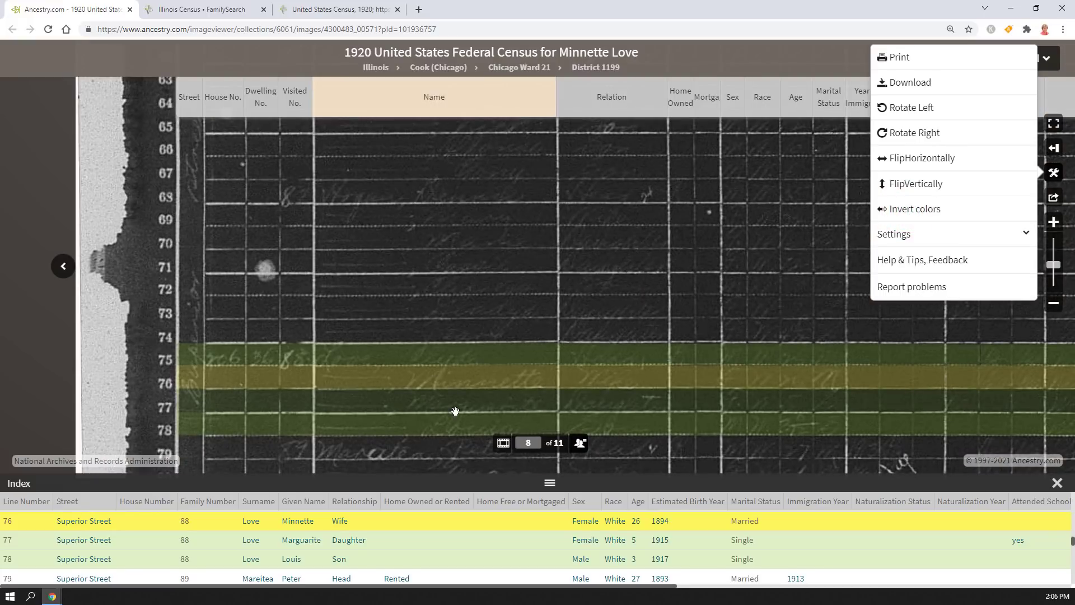
{"action": "left_click", "coordinate": [938, 212]}
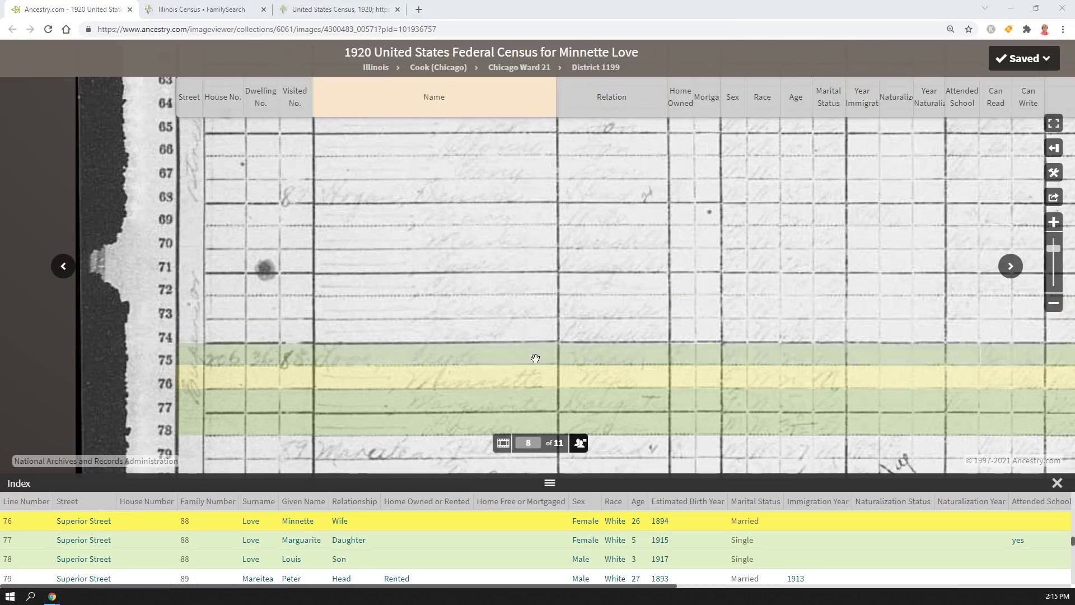
{"action": "mouse_move", "coordinate": [370, 216]}
{"action": "left_click", "coordinate": [359, 16]}
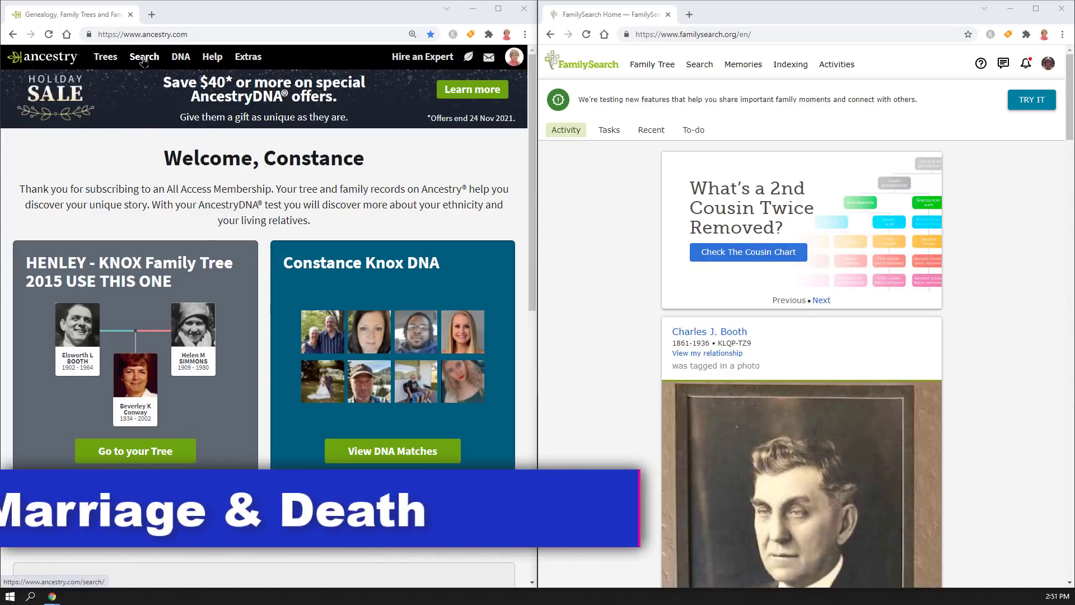
- Open Ancestry's Birth, Marriage & Death record search and enlarge it to the full screen
{"action": "mouse_move", "coordinate": [144, 61]}
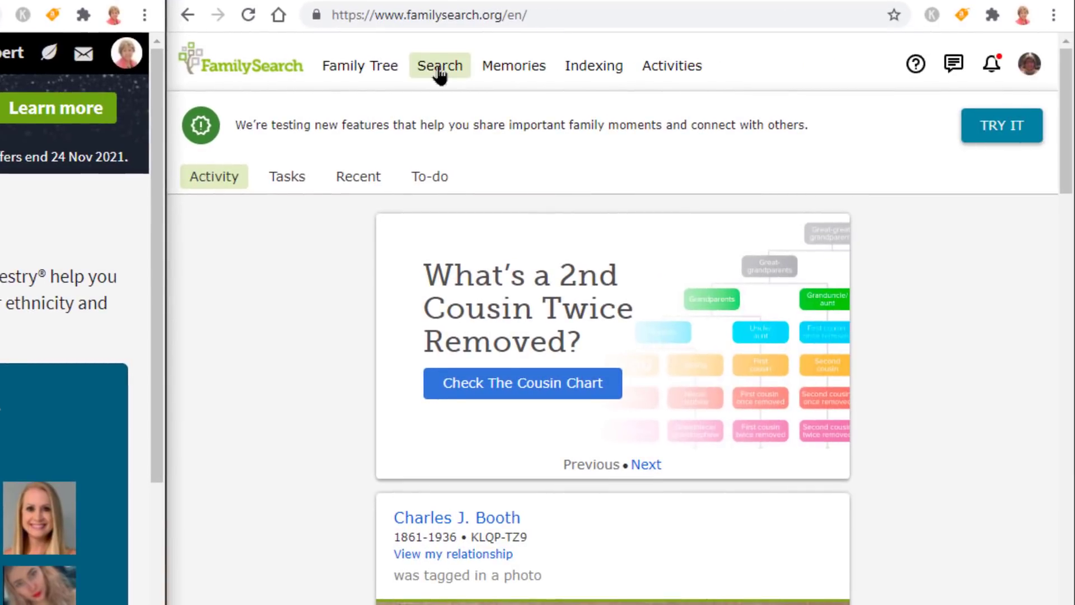
{"action": "left_click", "coordinate": [440, 71]}
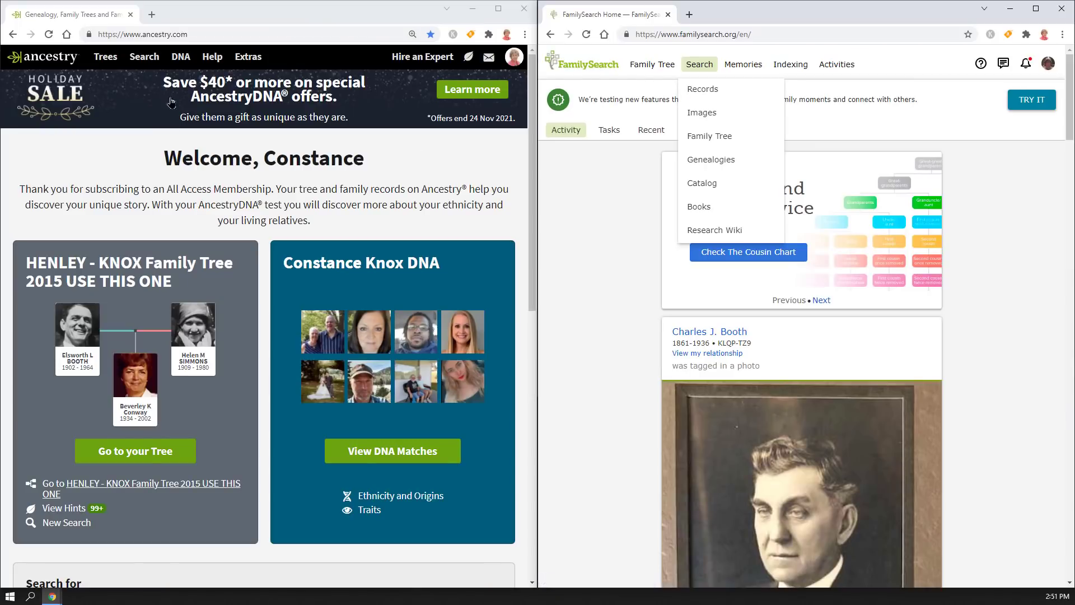
{"action": "left_click", "coordinate": [151, 67]}
{"action": "left_click", "coordinate": [116, 142]}
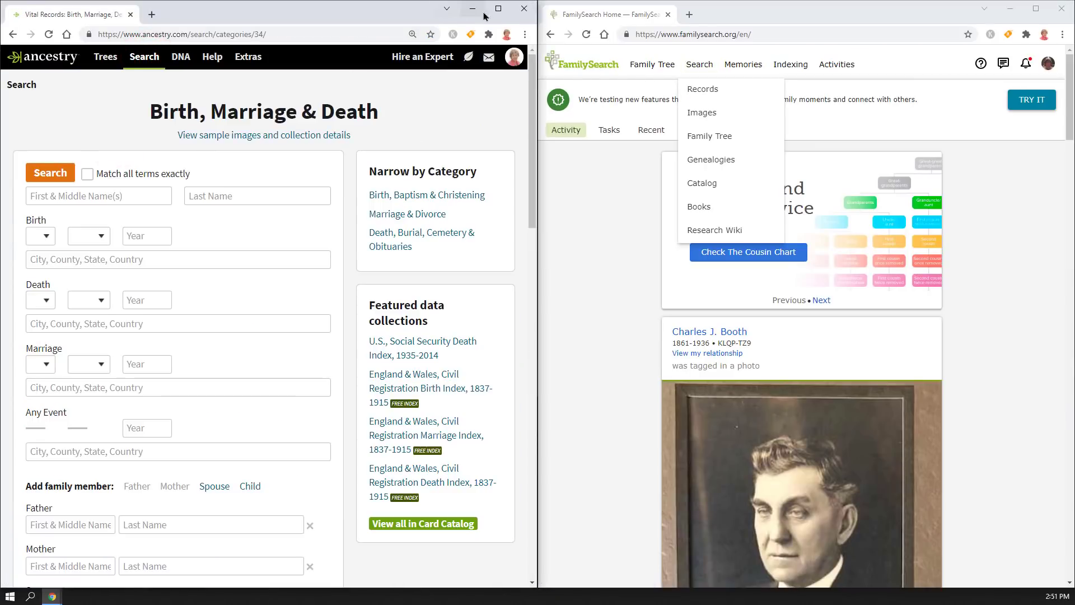
{"action": "left_click", "coordinate": [498, 8]}
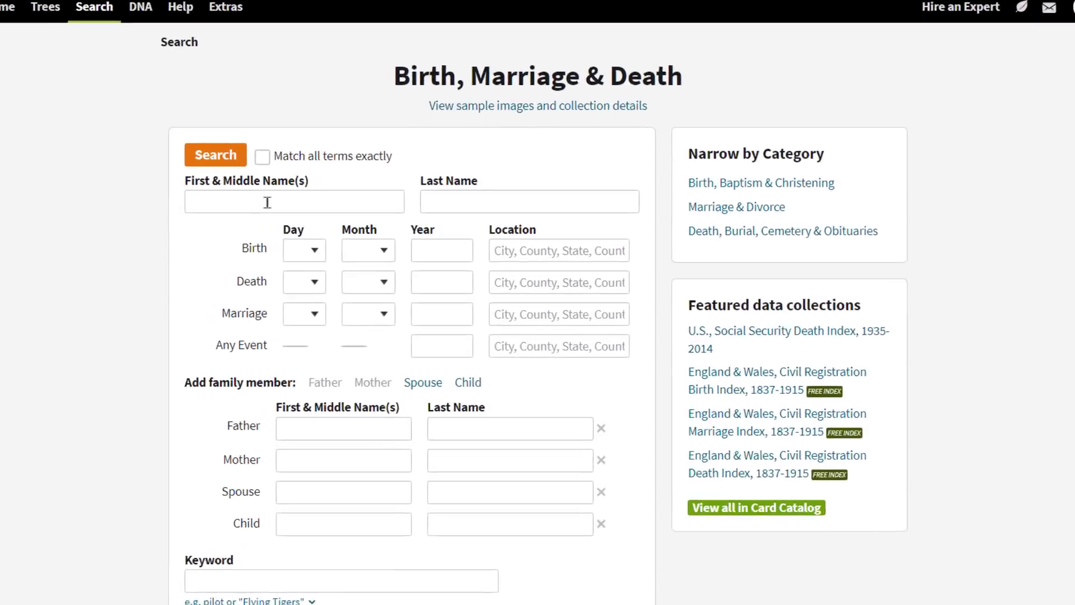
- Fill the search form from the tree suggestion for the Smith ancestor who died in 1923, and run the search
{"action": "left_click", "coordinate": [318, 205]}
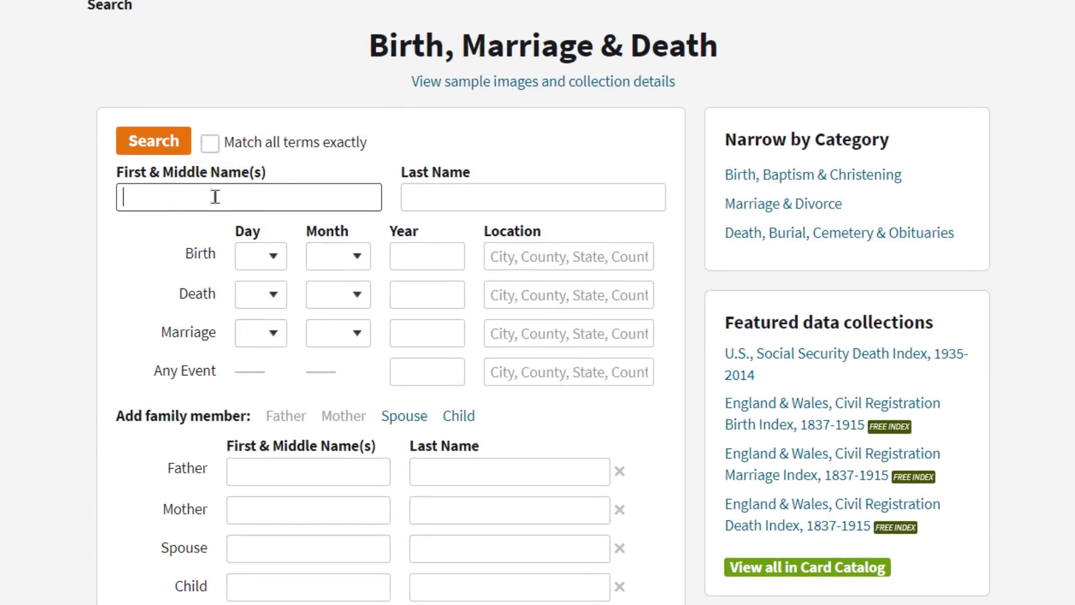
{"action": "type", "text": "William"}
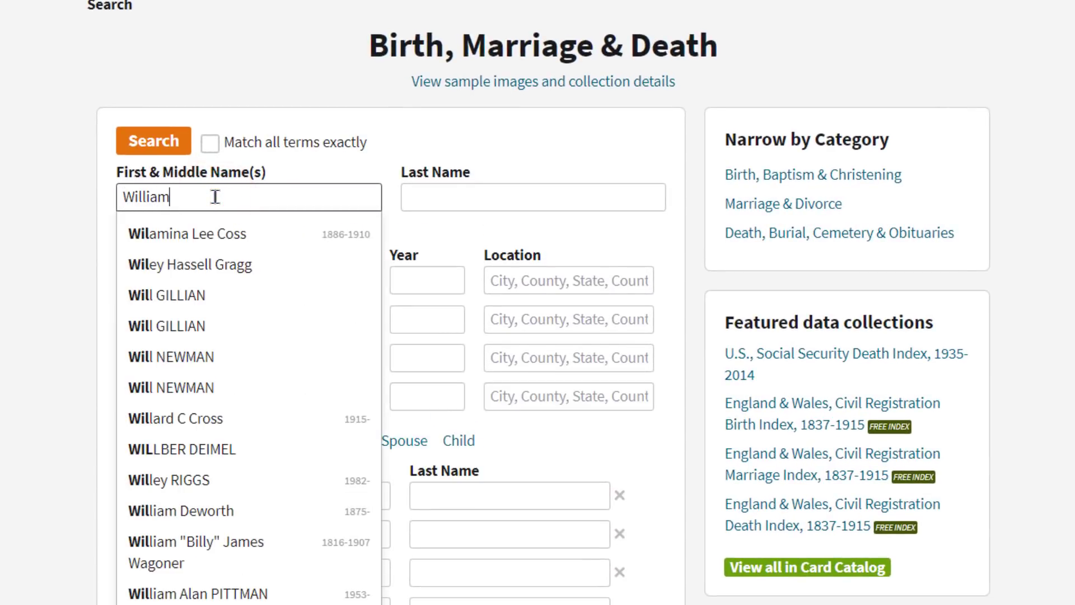
{"action": "type", "text": " McF"}
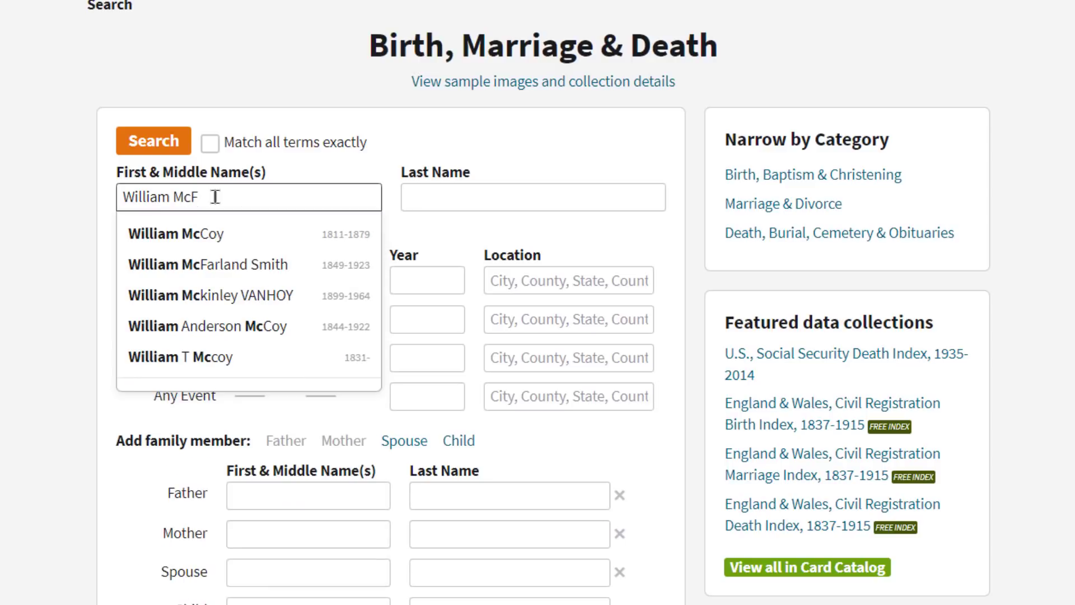
{"action": "left_click", "coordinate": [172, 241]}
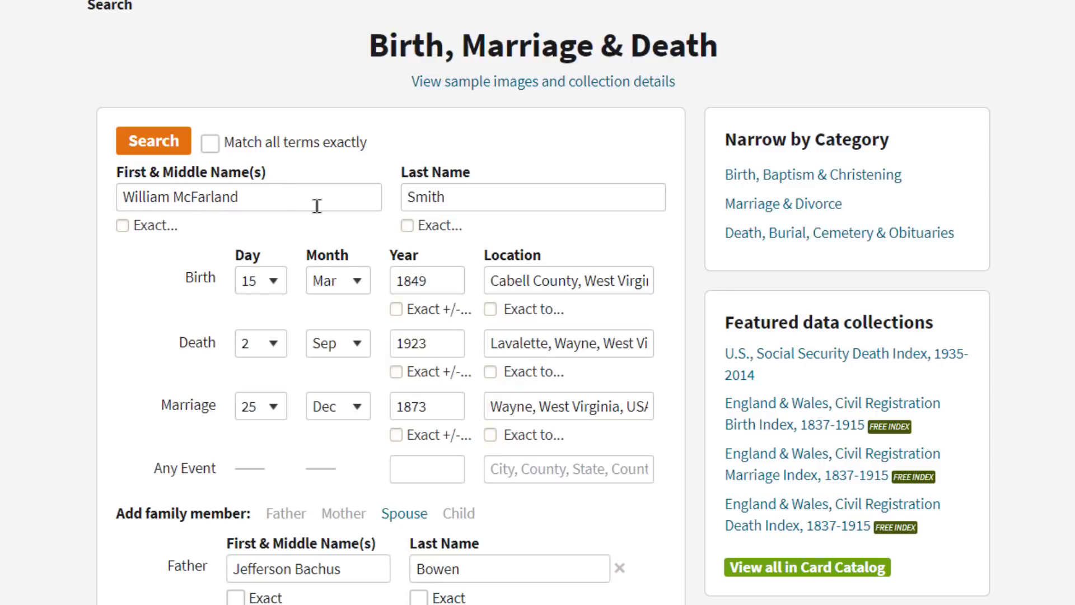
{"action": "left_click", "coordinate": [149, 143]}
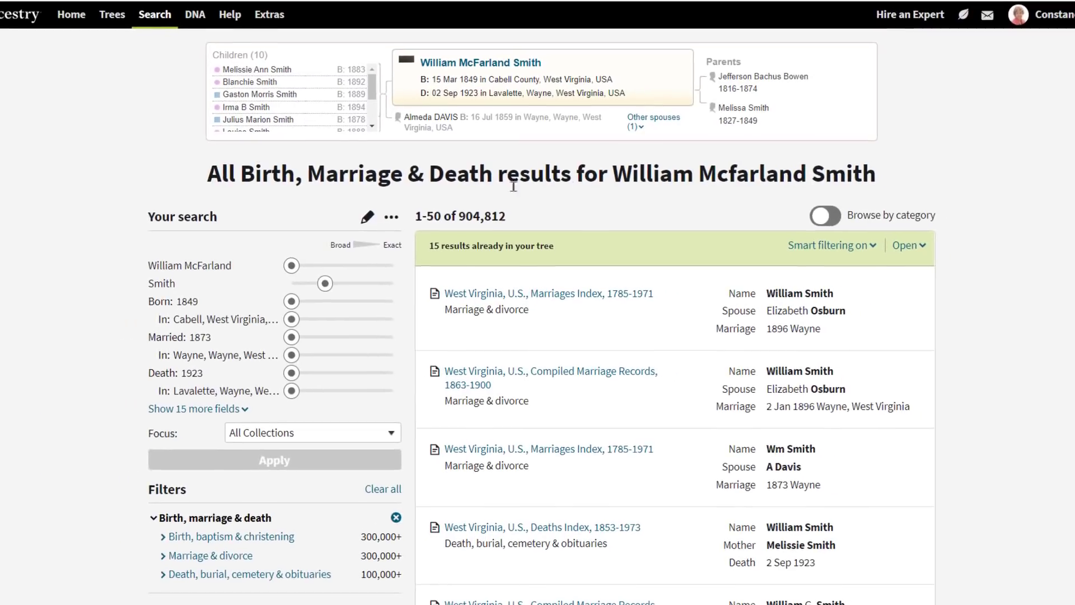
- View the search results grouped by category, and return to the individual record list
{"action": "left_click", "coordinate": [835, 220]}
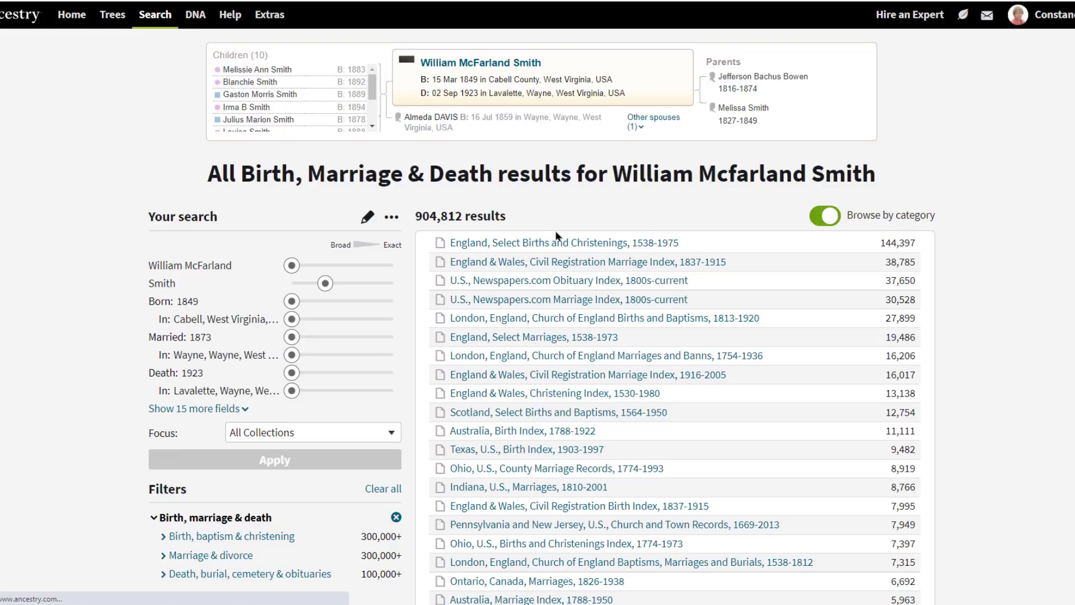
{"action": "left_click", "coordinate": [828, 223]}
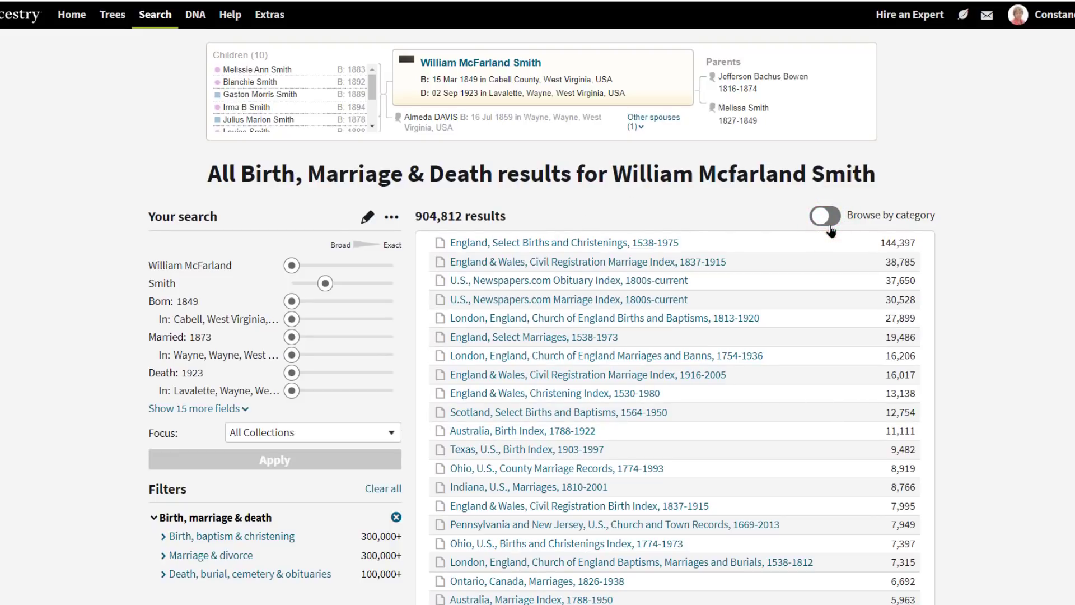
- Narrow the results to Death, burial, cemetery & obituaries and open the matching West Virginia, U.S., Deaths Index, 1853-1973 record
{"action": "scroll", "coordinate": [975, 290], "scroll_direction": "down", "scroll_amount": 4}
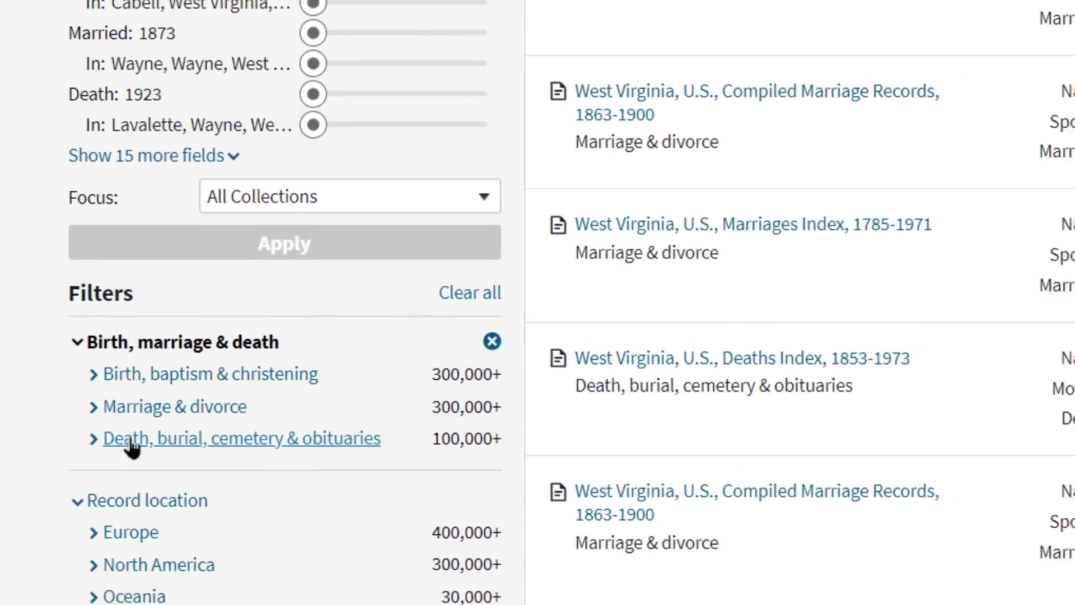
{"action": "left_click", "coordinate": [145, 451]}
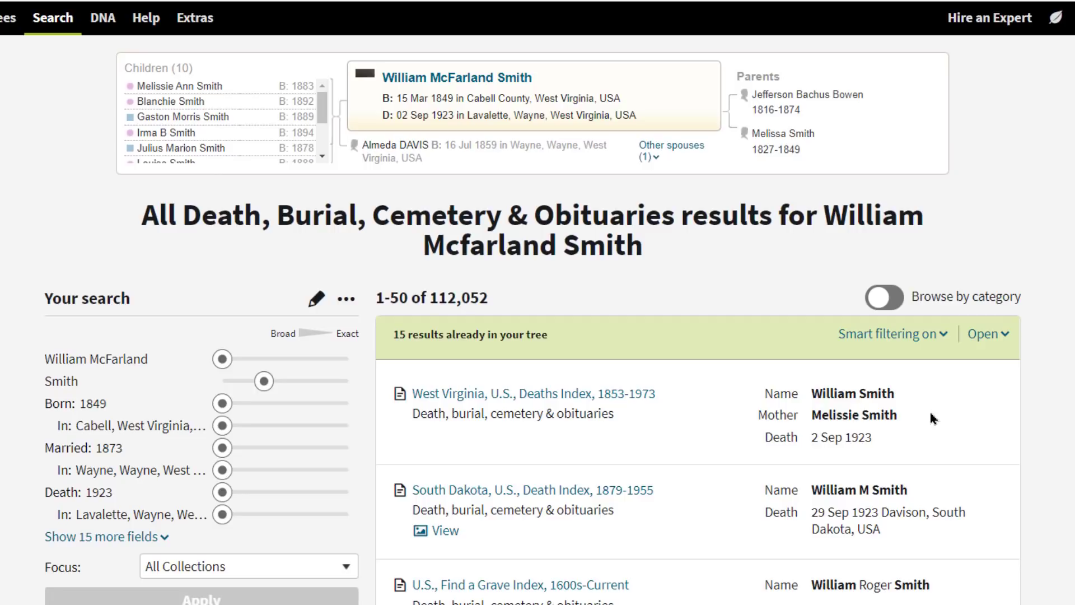
{"action": "mouse_move", "coordinate": [549, 397]}
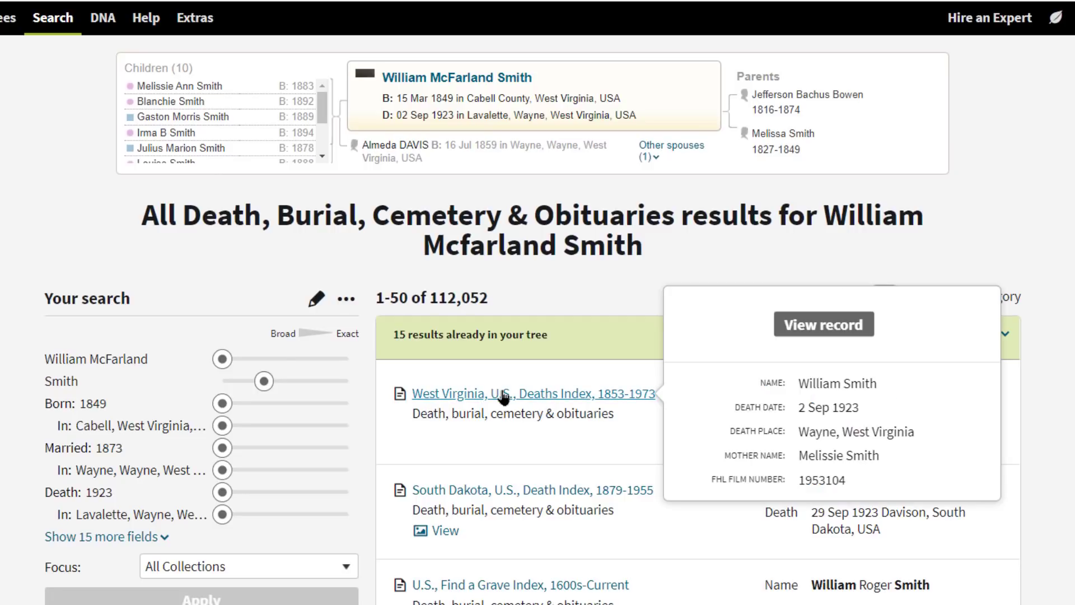
{"action": "left_click", "coordinate": [504, 397]}
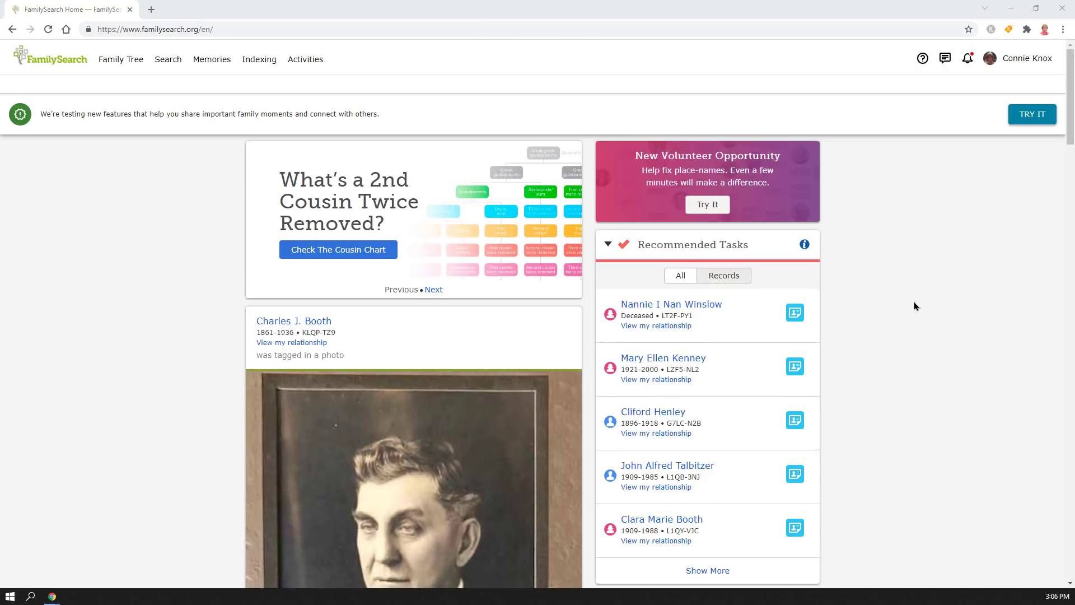
- Open the complete list of historical record collections on FamilySearch
{"action": "left_click", "coordinate": [166, 63]}
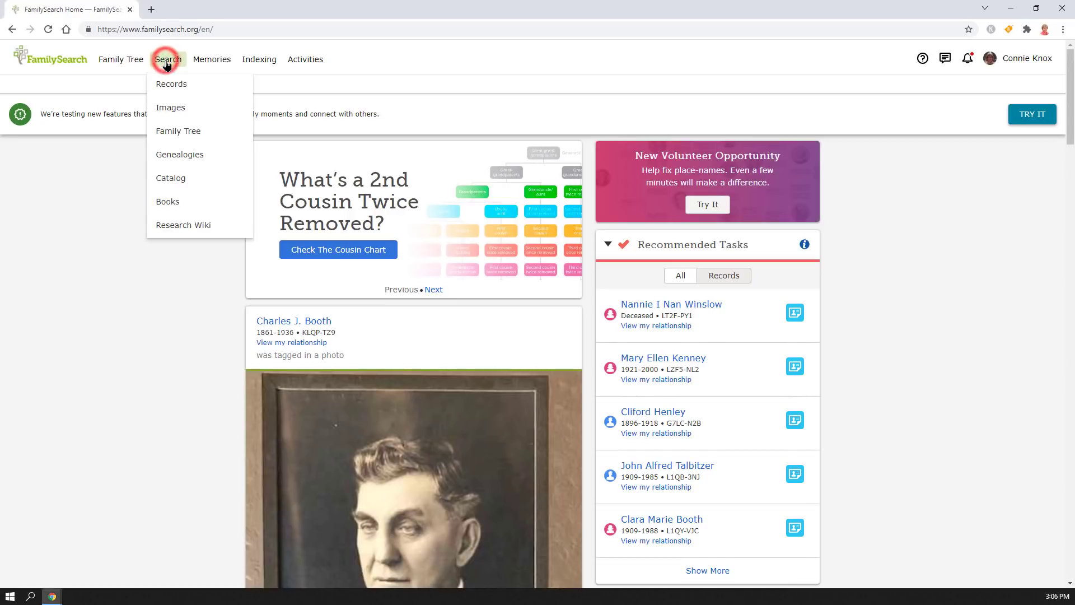
{"action": "left_click", "coordinate": [171, 85]}
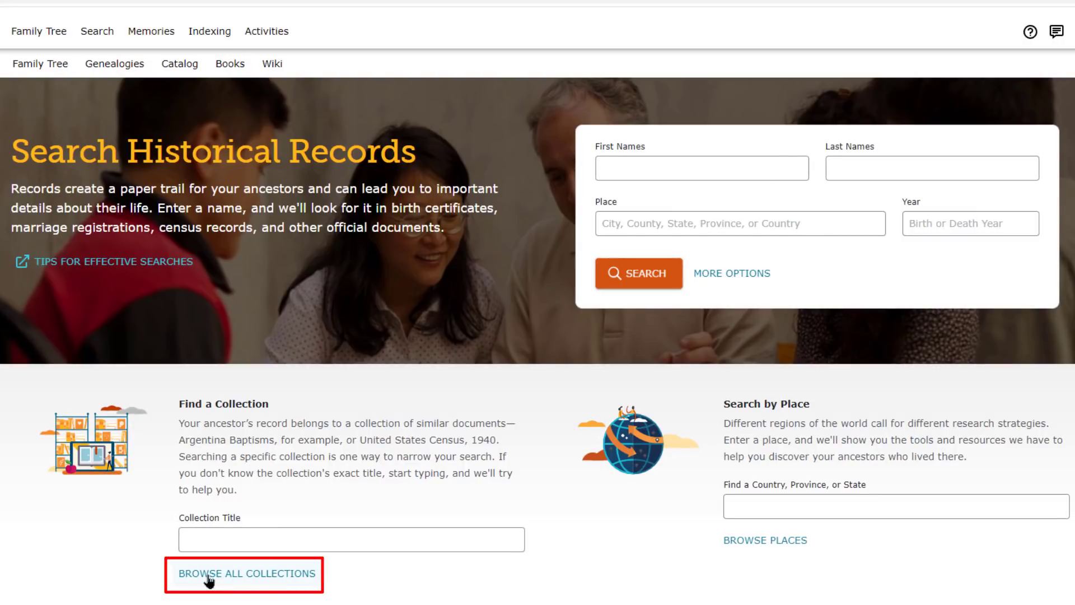
{"action": "left_click", "coordinate": [245, 577]}
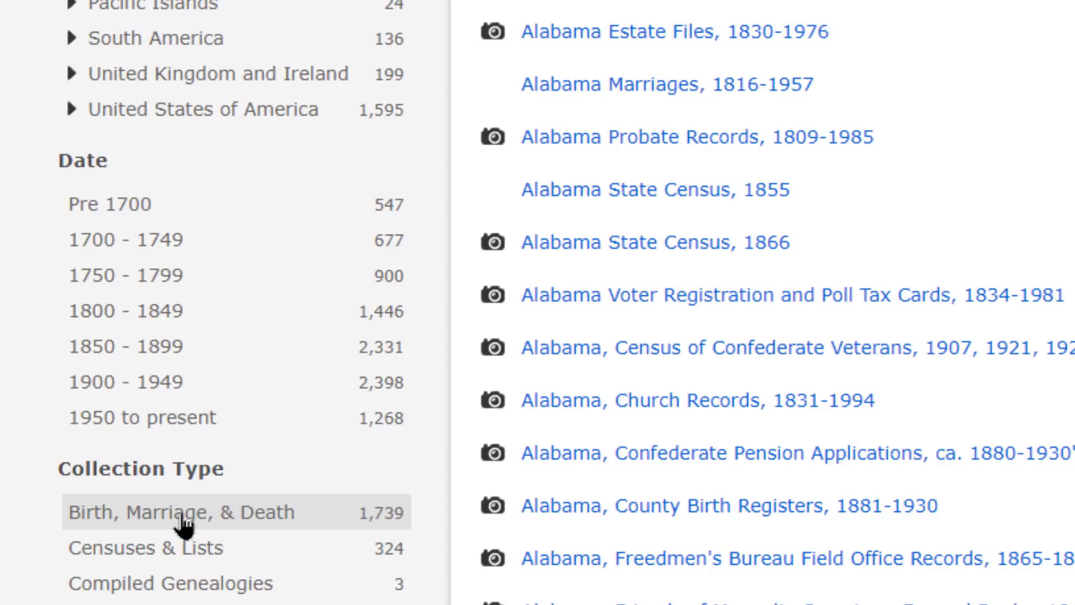
- Filter the collections to Birth, Marriage, & Death records for West Virginia in the United States of America
{"action": "left_click", "coordinate": [184, 518]}
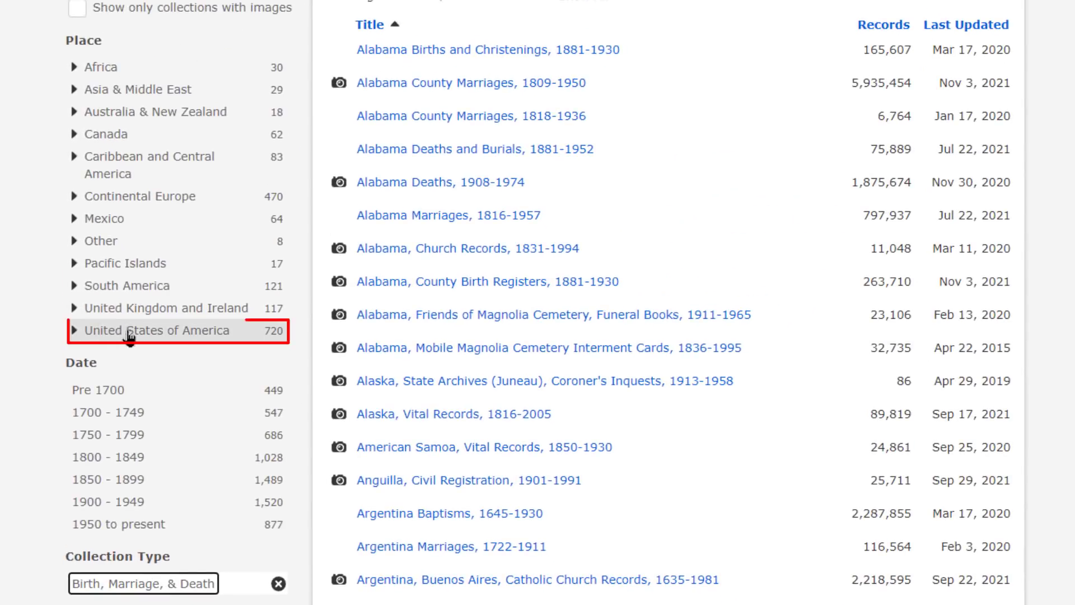
{"action": "left_click", "coordinate": [135, 336]}
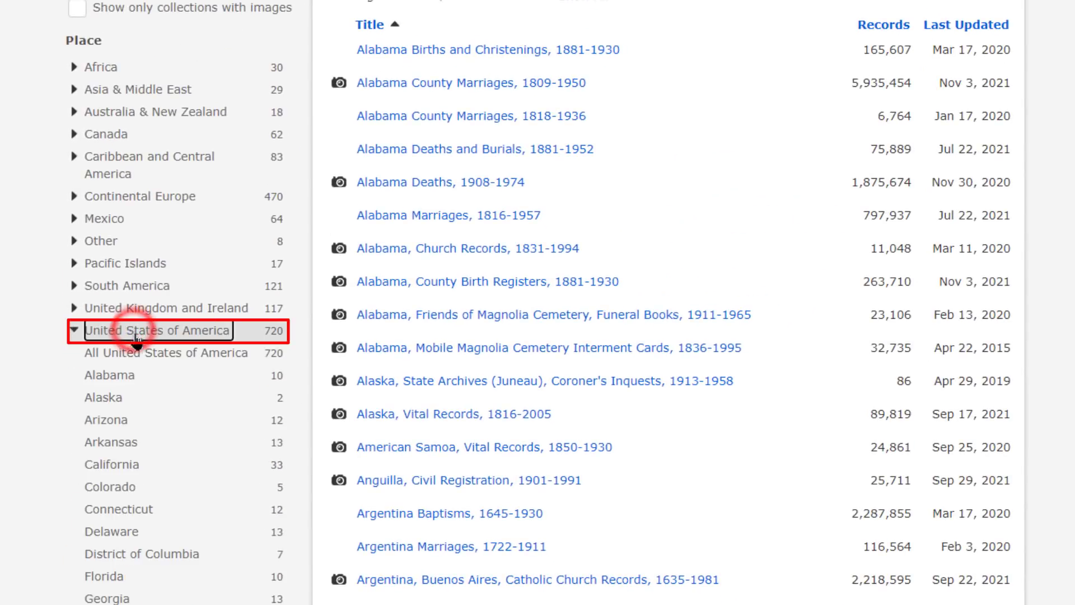
{"action": "scroll", "coordinate": [211, 461], "scroll_direction": "down", "scroll_amount": 5}
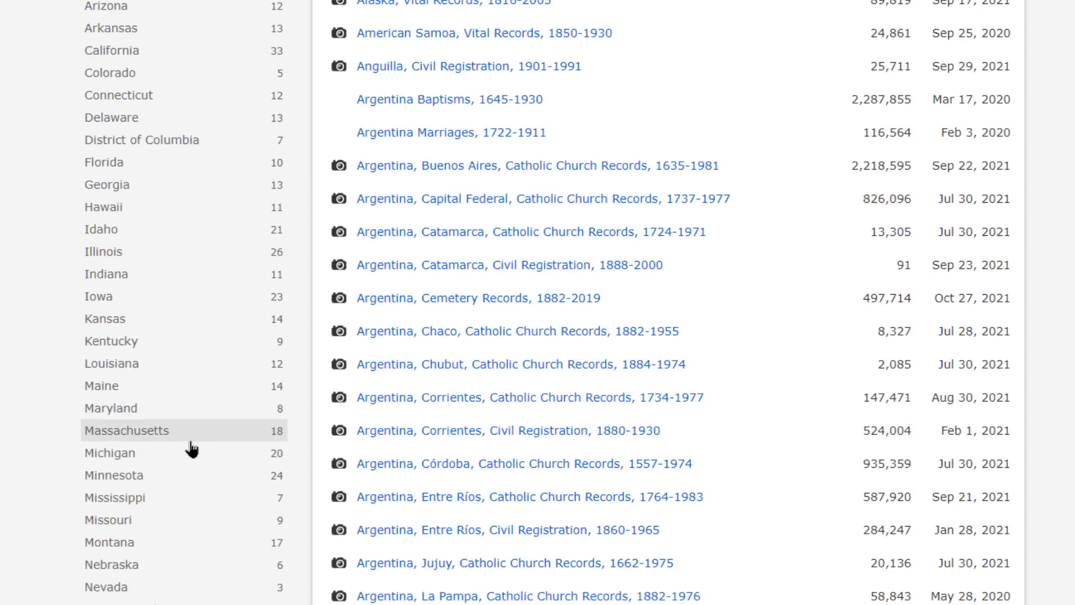
{"action": "scroll", "coordinate": [207, 425], "scroll_direction": "down", "scroll_amount": 8}
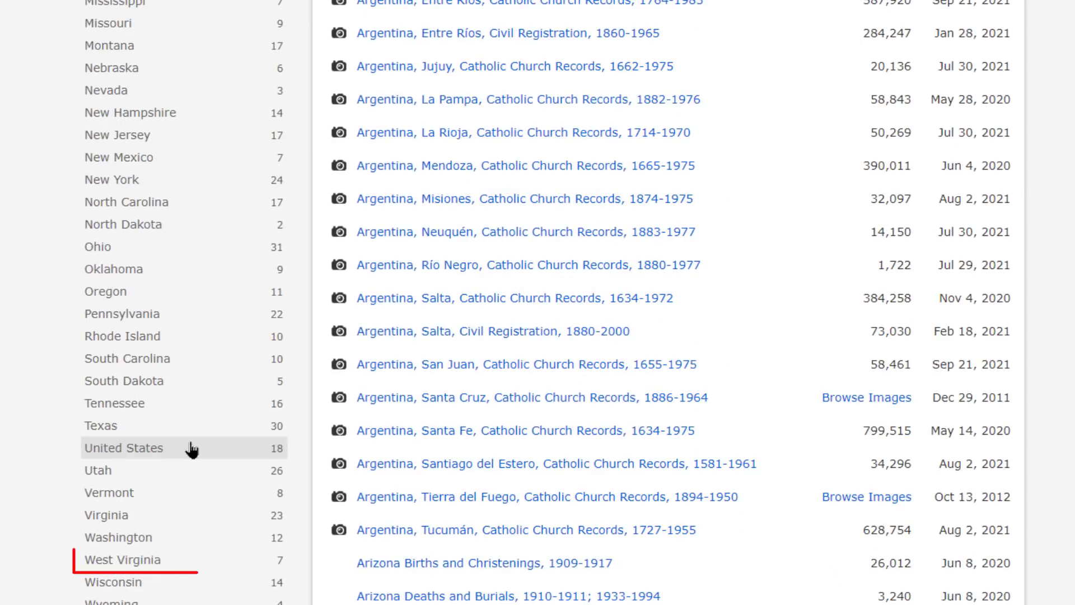
{"action": "left_click", "coordinate": [132, 567]}
{"action": "scroll", "coordinate": [561, 583], "scroll_direction": "up", "scroll_amount": 2}
{"action": "scroll", "coordinate": [560, 582], "scroll_direction": "up", "scroll_amount": 2}
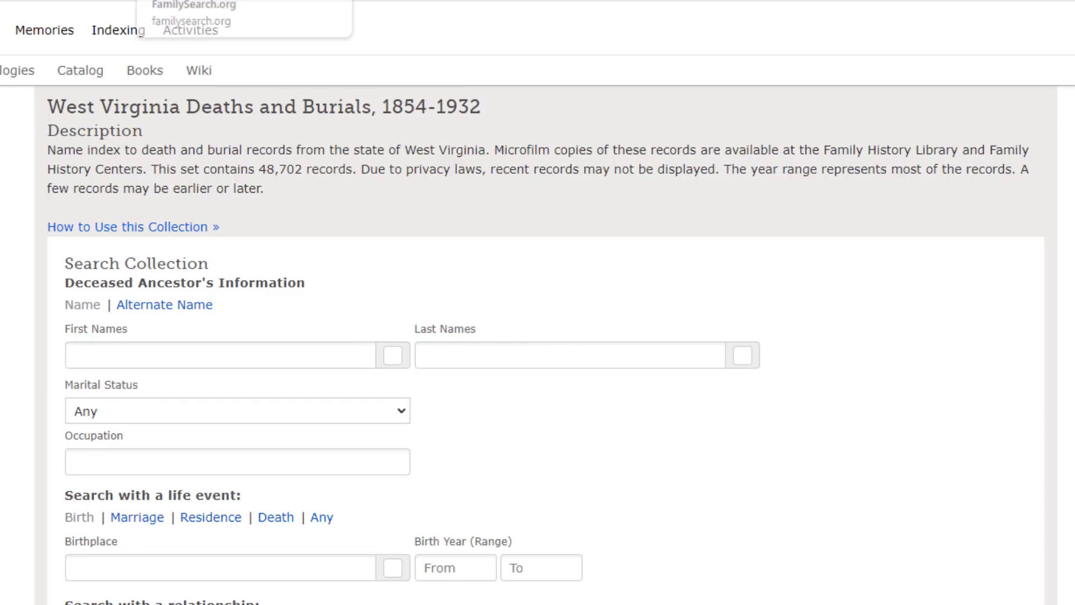
- Open the West Virginia Deaths, 1804-1999 collection and enter the ancestor's first and last names
{"action": "left_click", "coordinate": [185, 0]}
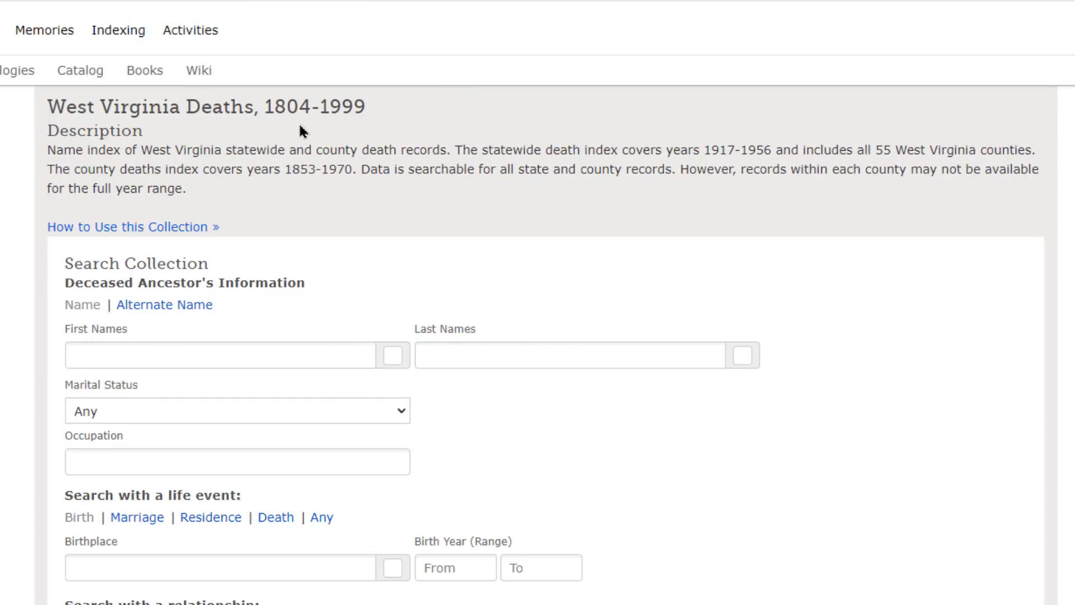
{"action": "left_click", "coordinate": [305, 355]}
{"action": "type", "text": "William McFarland"}
{"action": "key", "text": "Tab"}
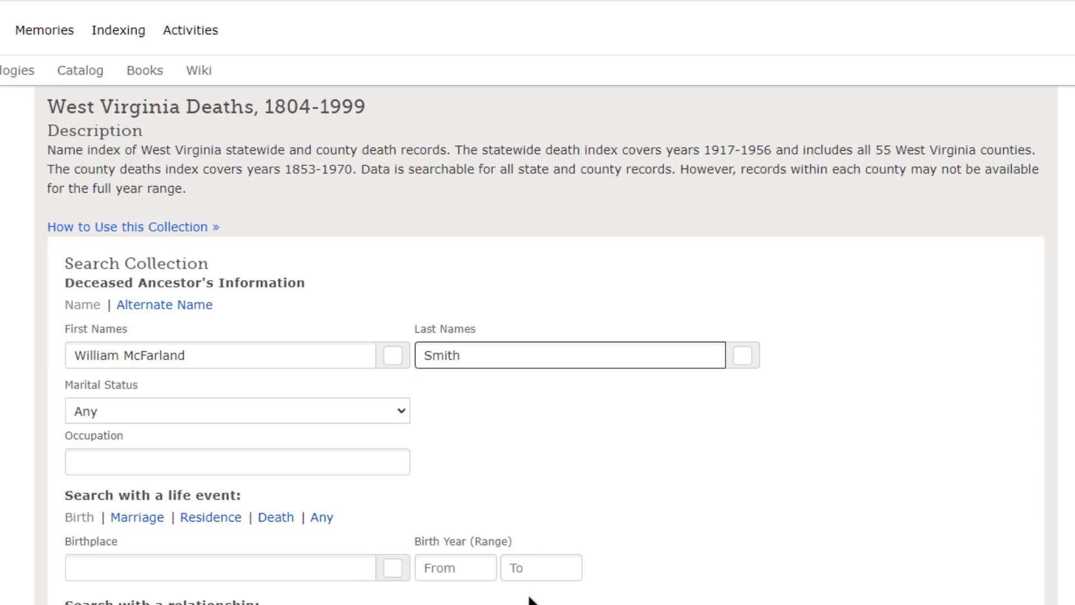
- Add a death event in West Virginia with the year range 1923 to 1923, and search the collection
{"action": "scroll", "coordinate": [504, 353], "scroll_direction": "down", "scroll_amount": 3}
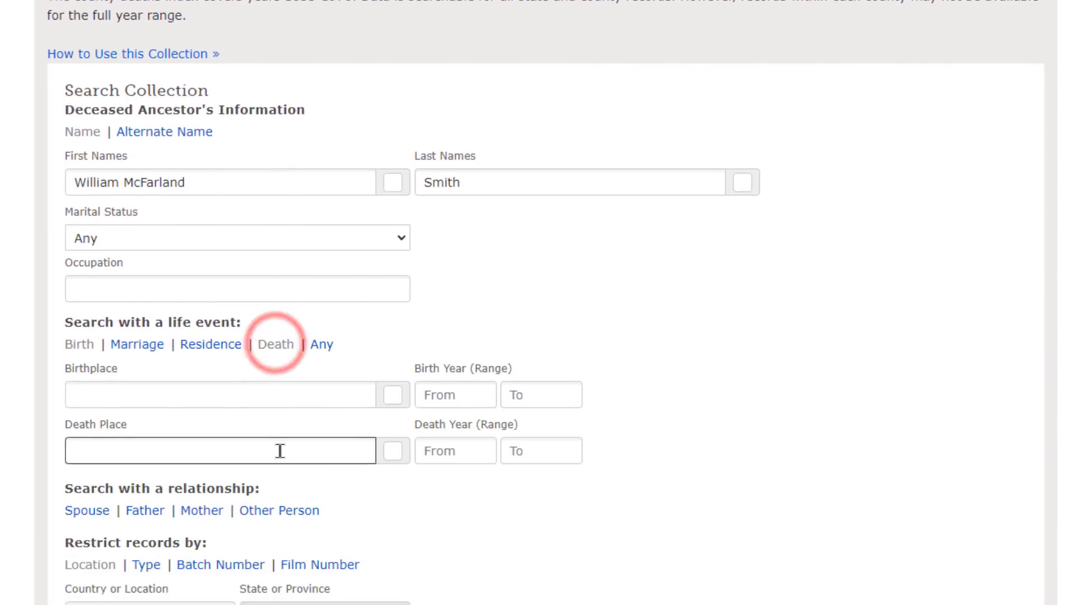
{"action": "left_click", "coordinate": [299, 452]}
{"action": "type", "text": "West Vi"}
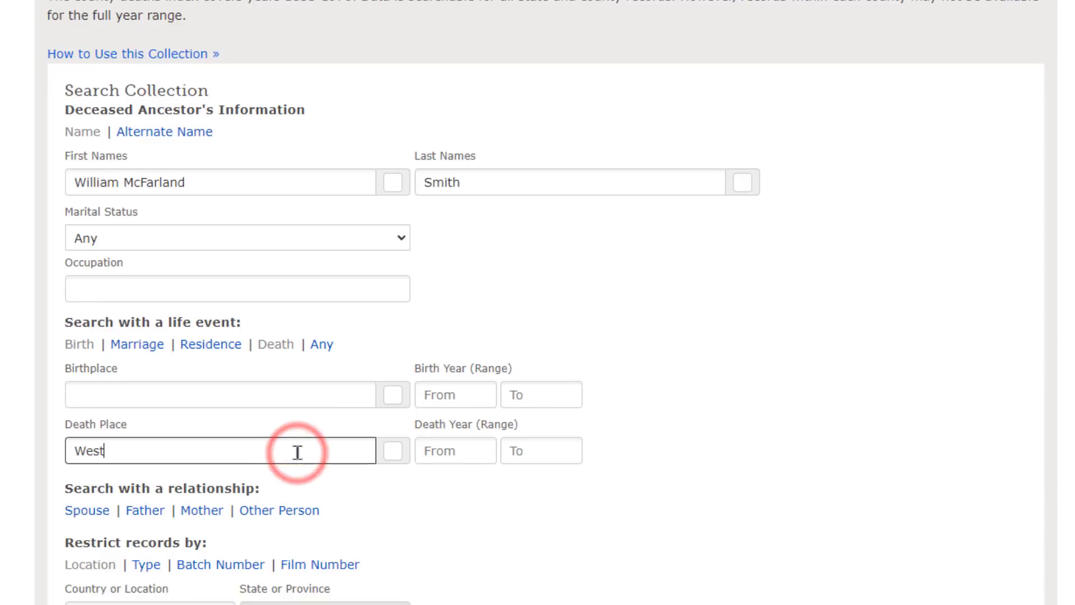
{"action": "type", "text": "rginia"}
{"action": "left_click", "coordinate": [479, 451]}
{"action": "type", "text": "1923"}
{"action": "scroll", "coordinate": [724, 538], "scroll_direction": "down", "scroll_amount": 3}
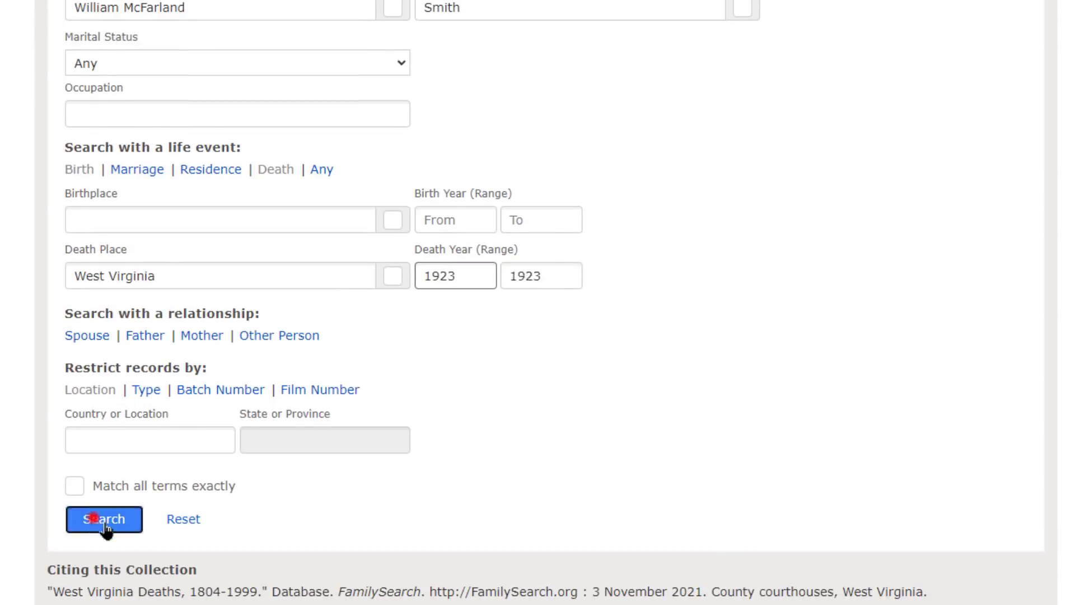
{"action": "left_click", "coordinate": [98, 519]}
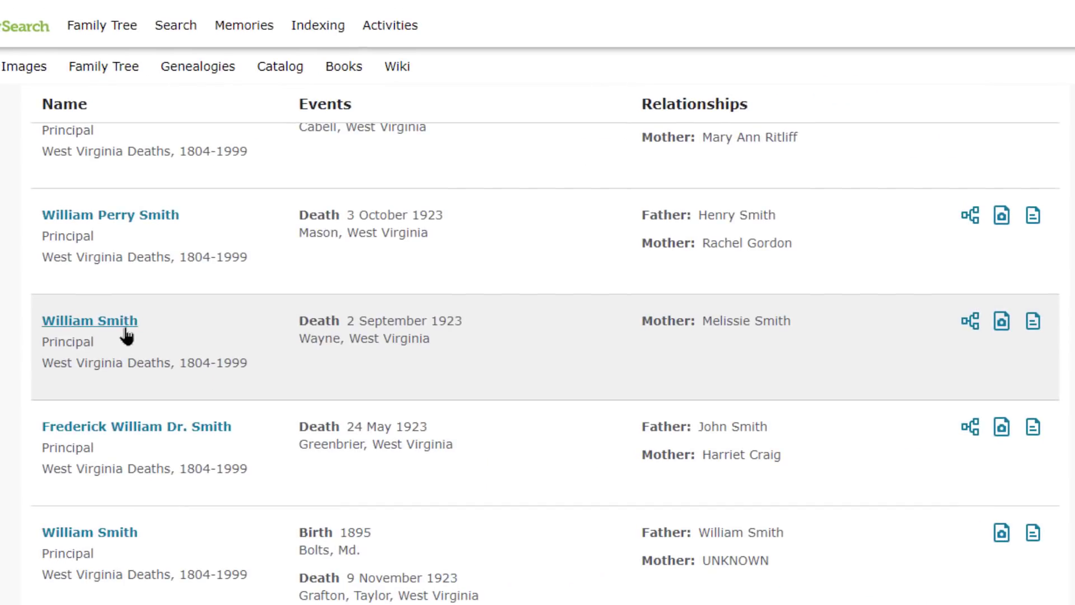
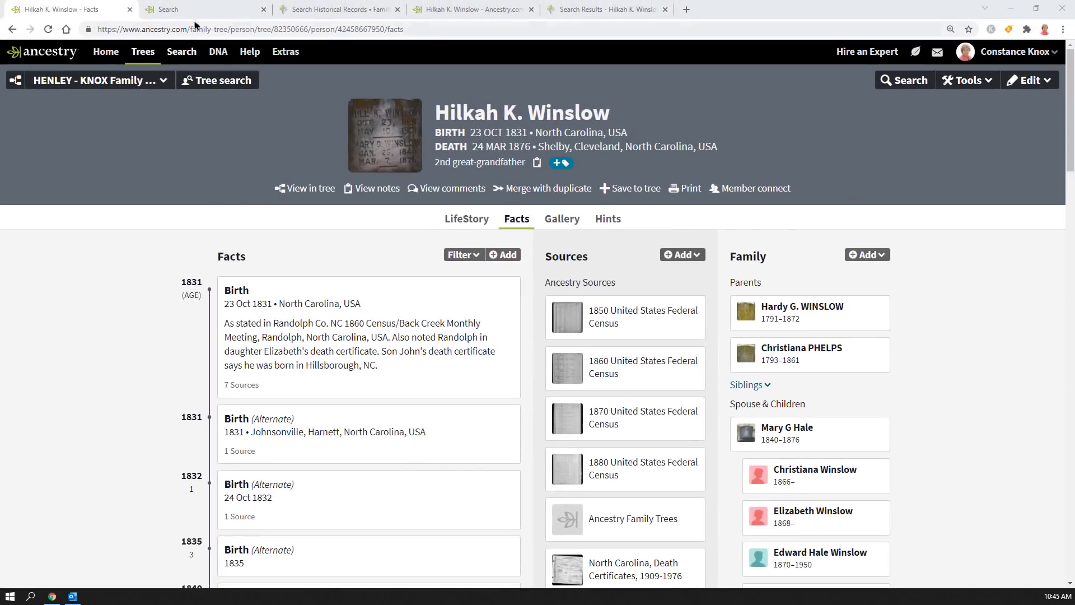
- Switch to Ancestry's all-collections search and fill the form from the family tree's suggestion for the ancestor
{"action": "left_click", "coordinate": [190, 10]}
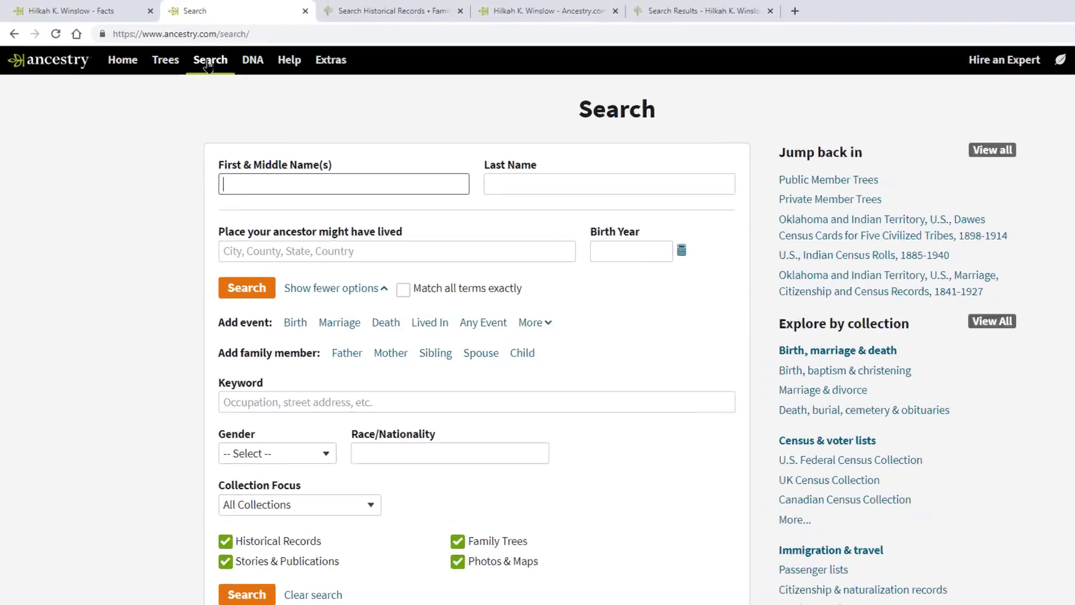
{"action": "left_click", "coordinate": [182, 51]}
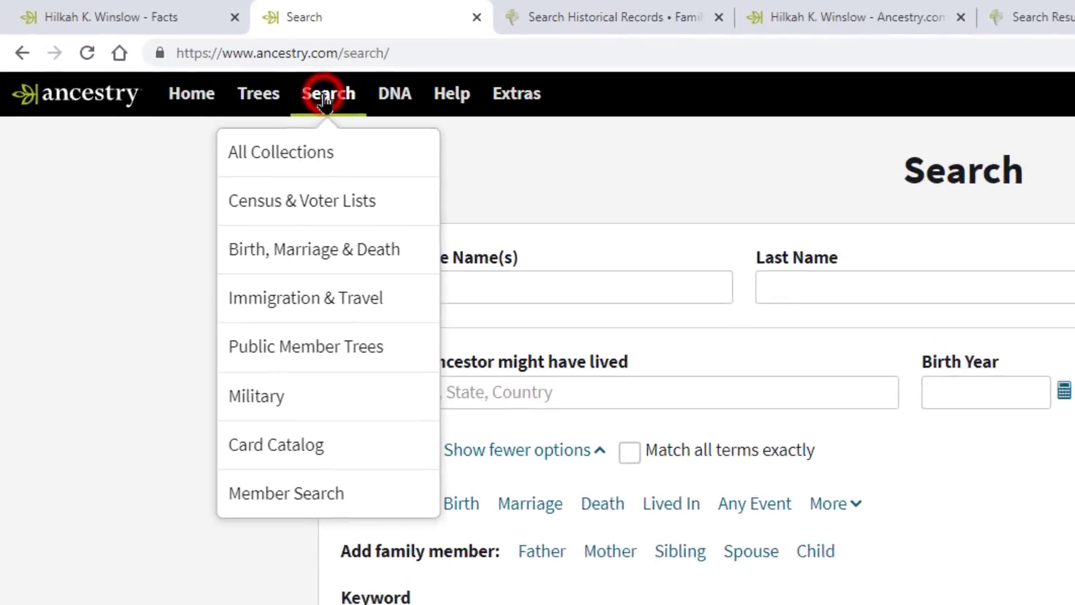
{"action": "left_click", "coordinate": [627, 168]}
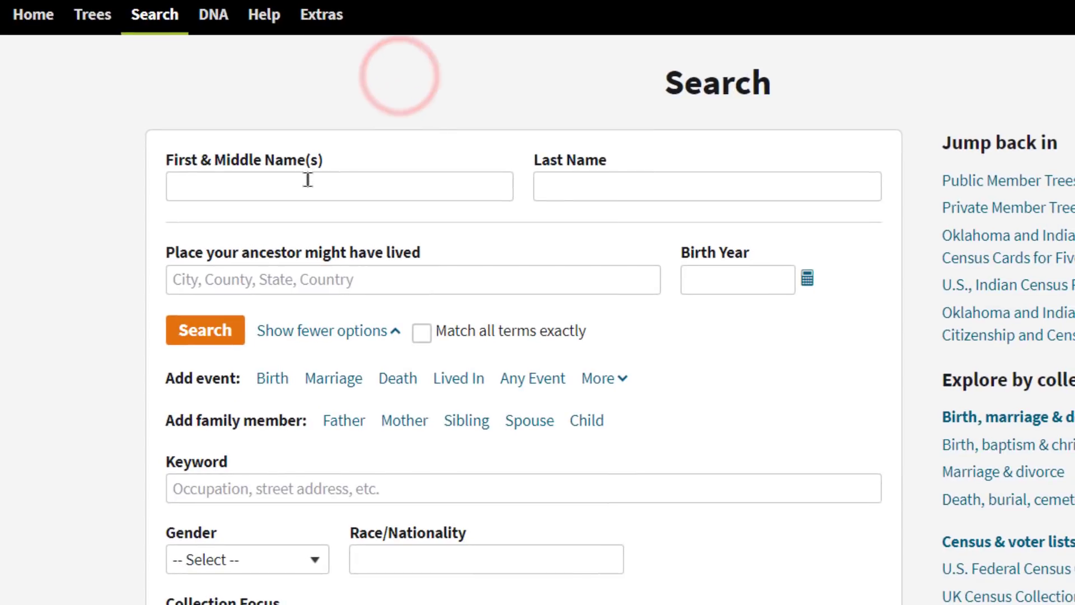
{"action": "left_click", "coordinate": [307, 180]}
{"action": "type", "text": "Hilk"}
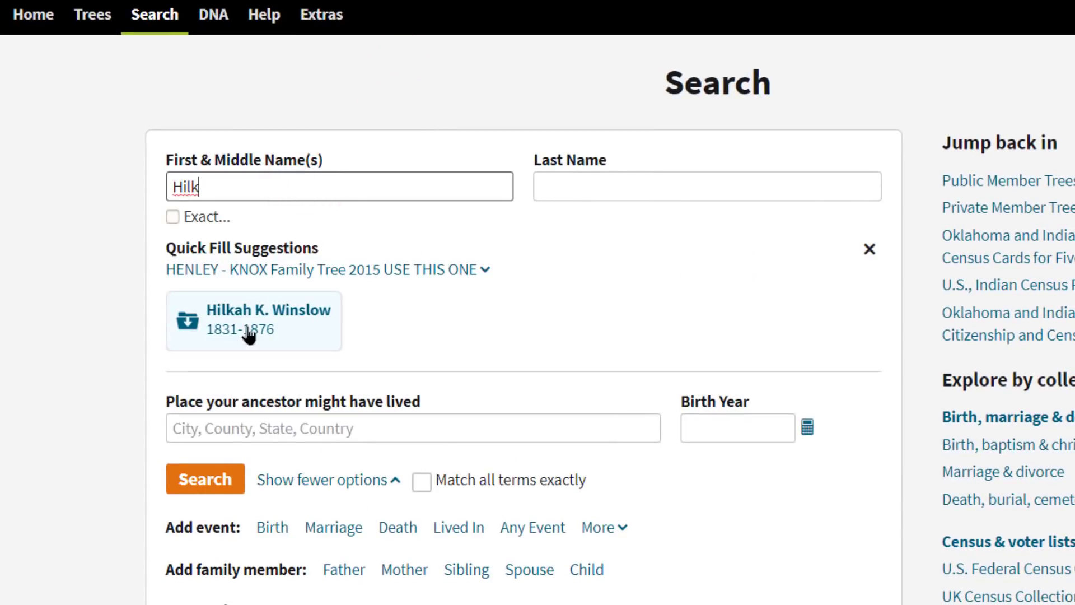
{"action": "left_click", "coordinate": [240, 326]}
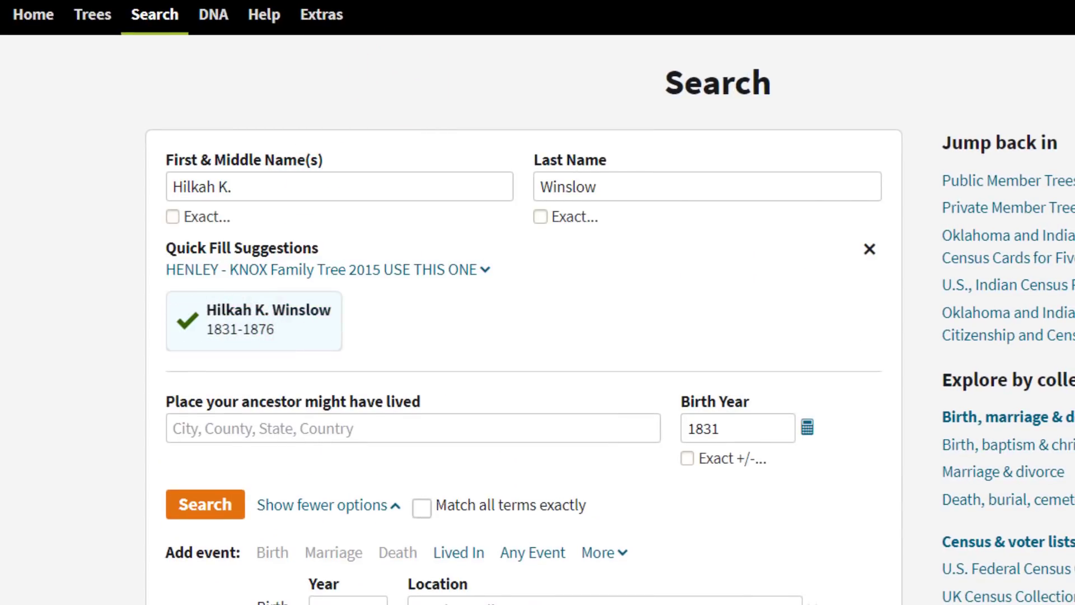
- Remove the marriage event from the search and shorten the death location to Cleveland, North Carolina, USA
{"action": "scroll", "coordinate": [538, 302], "scroll_direction": "down", "scroll_amount": 6}
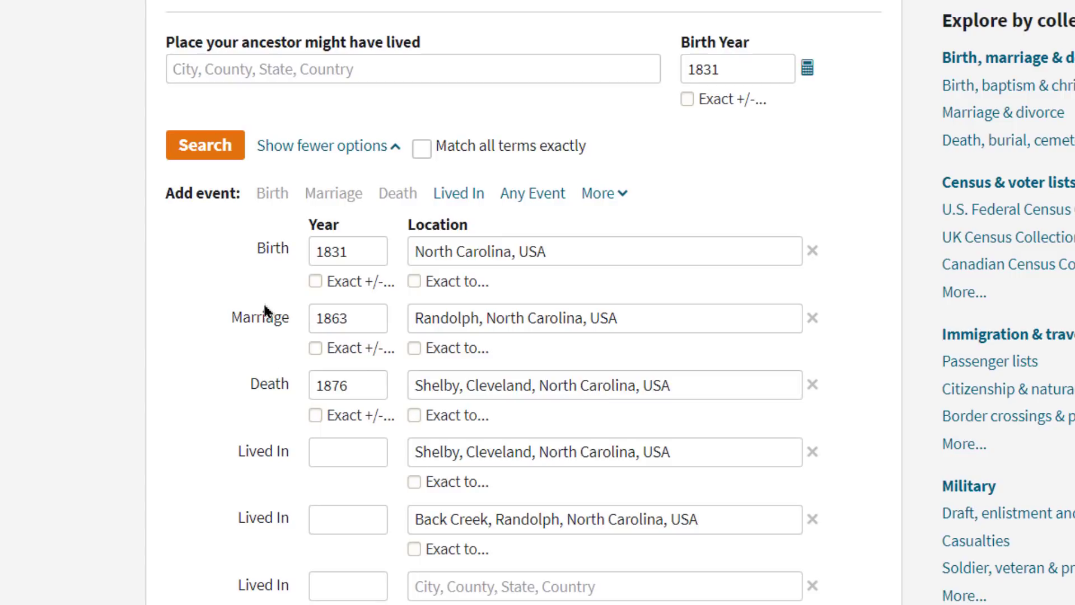
{"action": "left_click", "coordinate": [812, 318]}
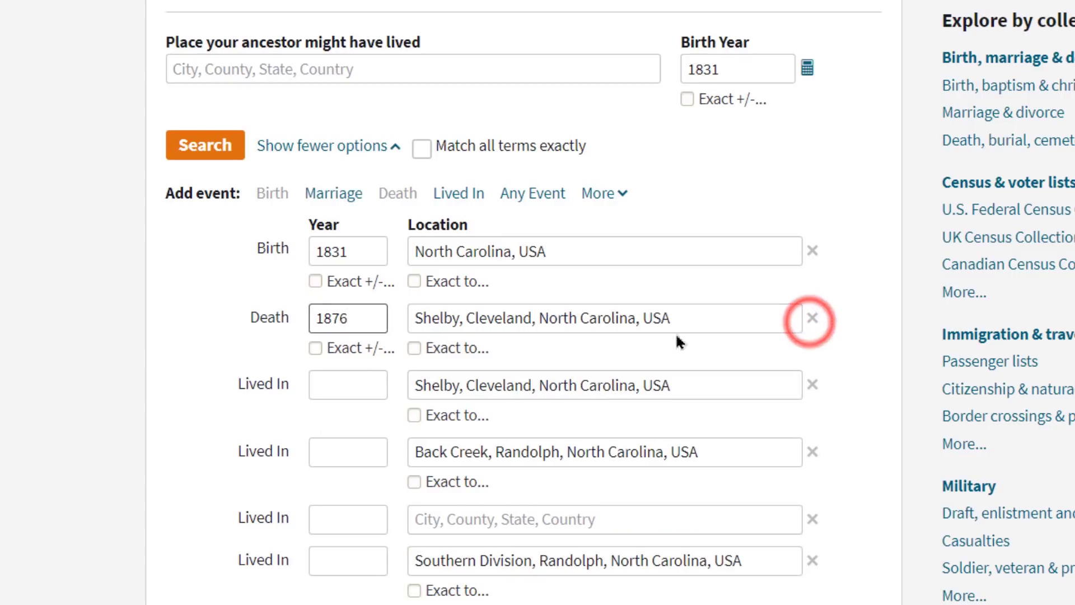
{"action": "double_click", "coordinate": [465, 314]}
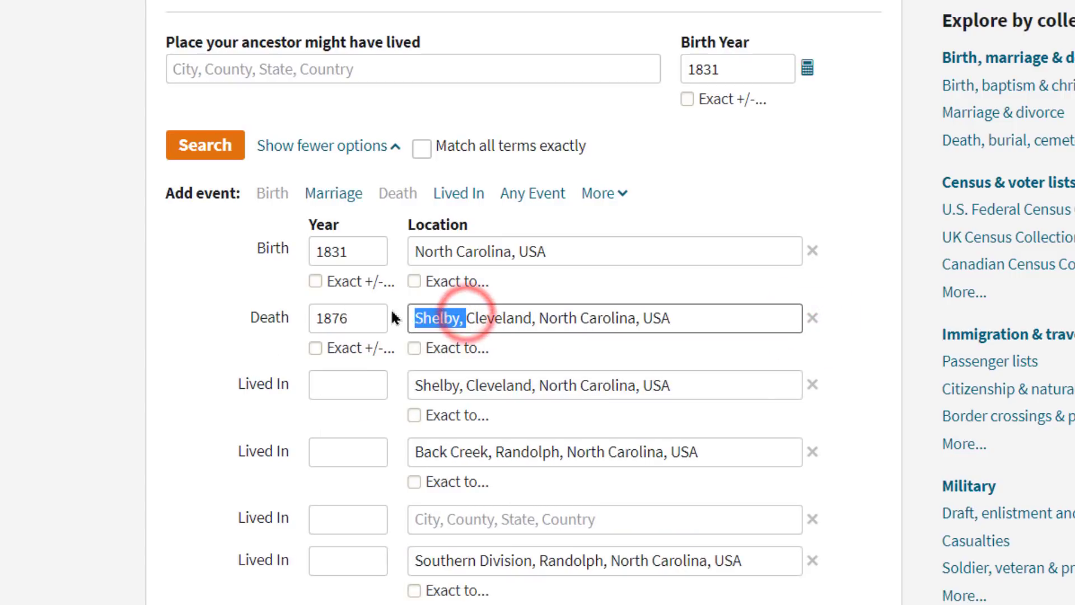
{"action": "key", "text": "BackSpace"}
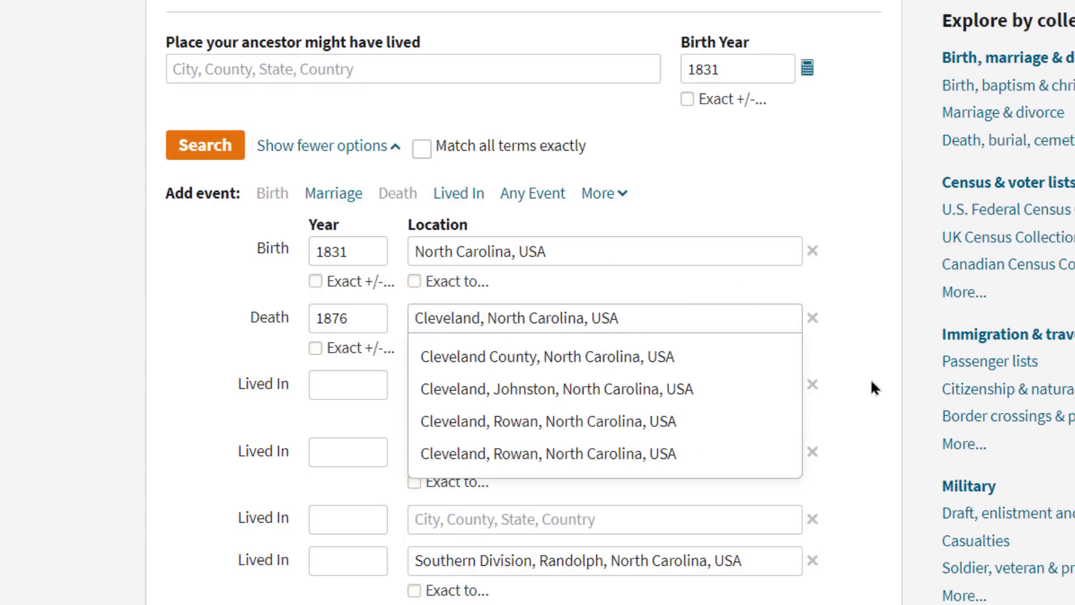
{"action": "left_click", "coordinate": [875, 387]}
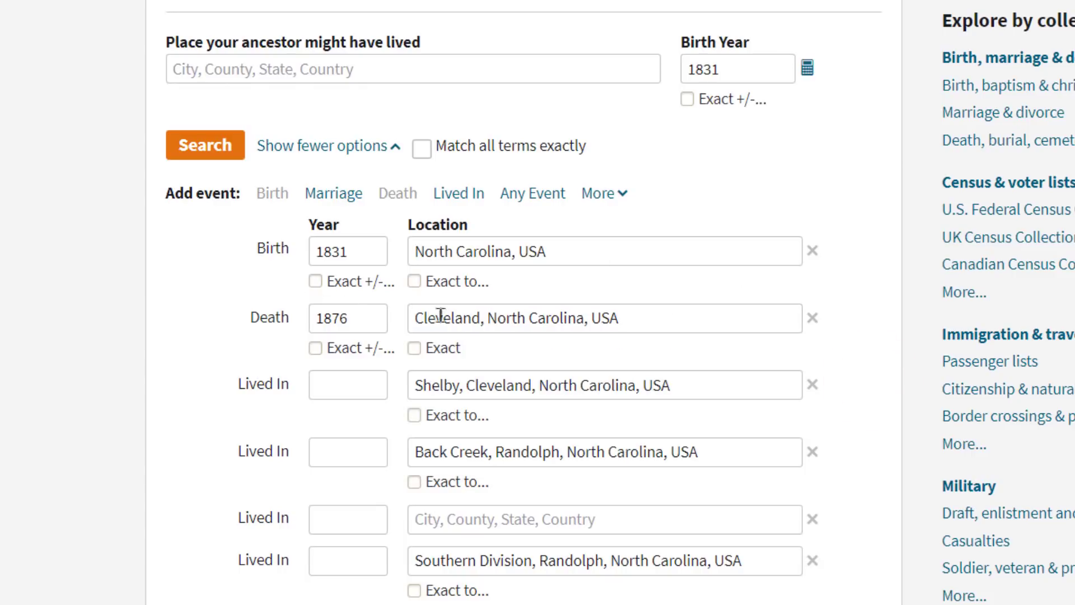
- Remove all Lived In events from the search, keeping only the birth and death events
{"action": "left_click", "coordinate": [812, 385]}
{"action": "left_click", "coordinate": [813, 385]}
{"action": "left_click", "coordinate": [813, 386]}
{"action": "left_click", "coordinate": [812, 385]}
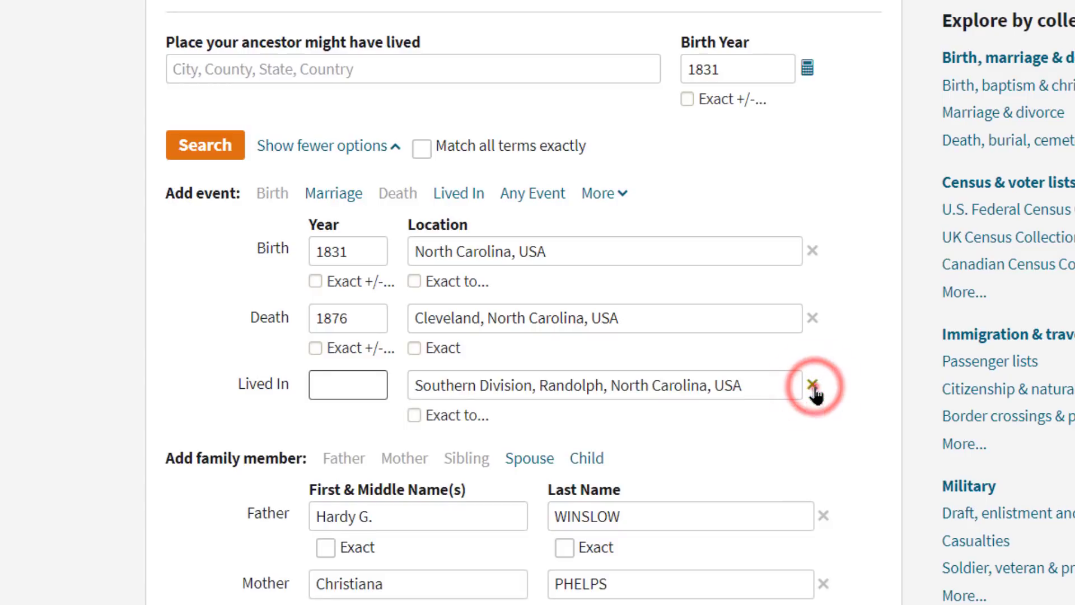
- Remove all family members, including parents, siblings, spouse and children, from the search
{"action": "left_click", "coordinate": [824, 451]}
{"action": "left_click", "coordinate": [824, 451]}
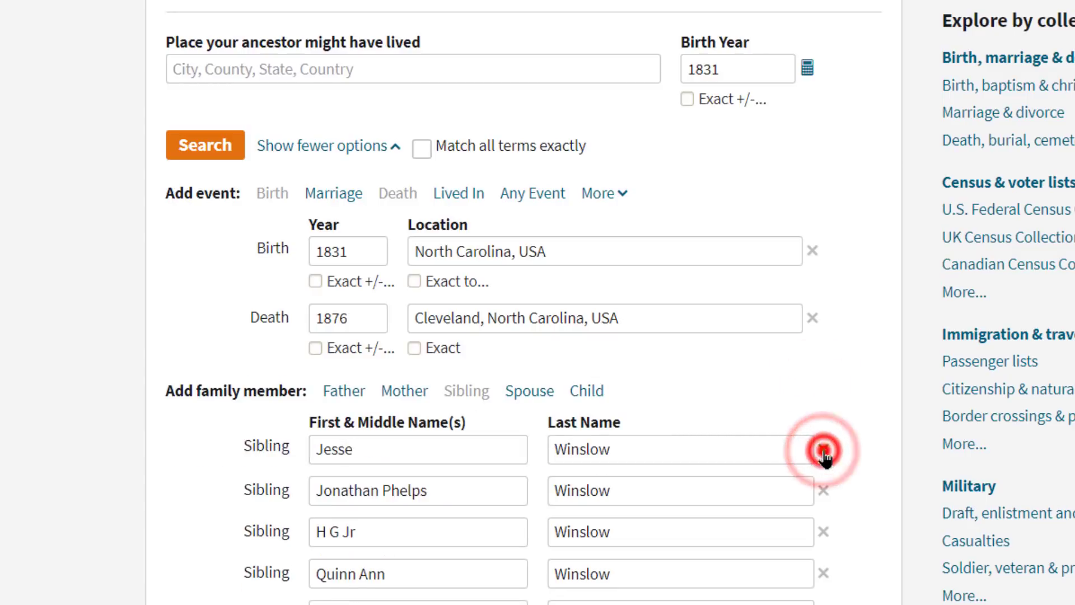
{"action": "left_click", "coordinate": [824, 451]}
{"action": "left_click", "coordinate": [824, 451]}
{"action": "left_click", "coordinate": [823, 451]}
{"action": "left_click", "coordinate": [824, 451]}
{"action": "left_click", "coordinate": [824, 451]}
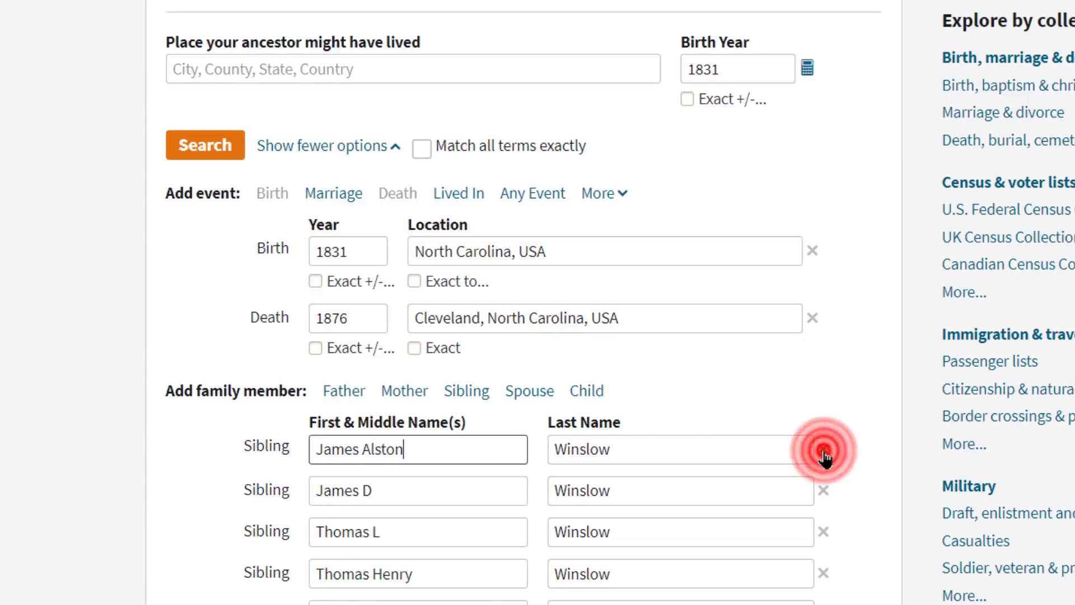
{"action": "left_click", "coordinate": [823, 451]}
{"action": "left_click", "coordinate": [823, 451]}
{"action": "left_click", "coordinate": [824, 450]}
{"action": "left_click", "coordinate": [823, 451]}
{"action": "left_click", "coordinate": [823, 451]}
{"action": "left_click", "coordinate": [823, 451]}
{"action": "left_click", "coordinate": [823, 451]}
{"action": "left_click", "coordinate": [823, 451]}
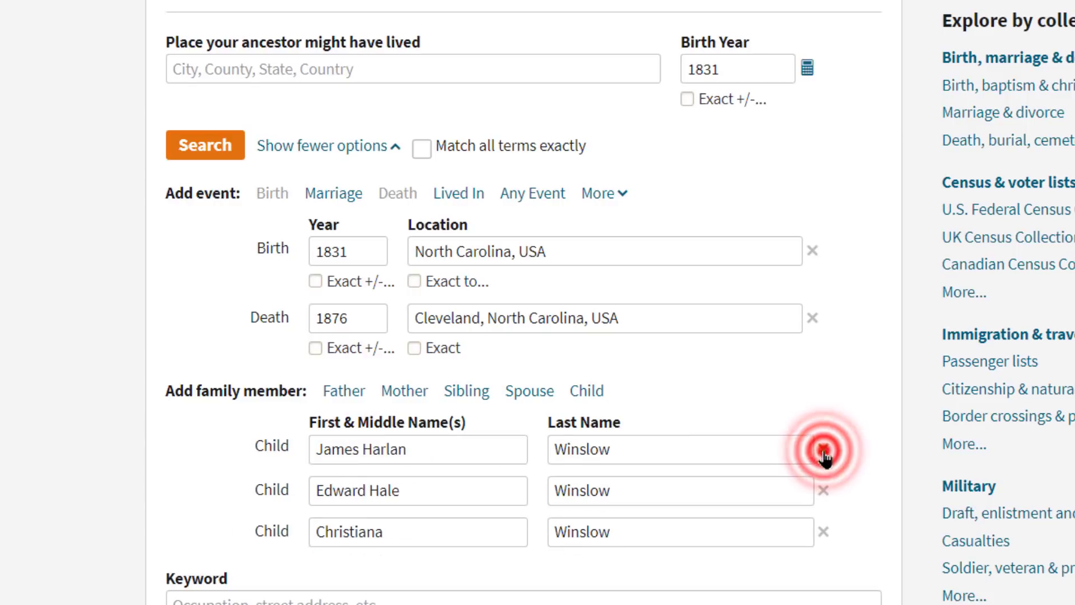
{"action": "left_click", "coordinate": [823, 451]}
{"action": "left_click", "coordinate": [823, 450]}
{"action": "left_click", "coordinate": [824, 451]}
- Run the Ancestry search with the birth and death events and review the results and record categories
{"action": "scroll", "coordinate": [807, 448], "scroll_direction": "up", "scroll_amount": 6}
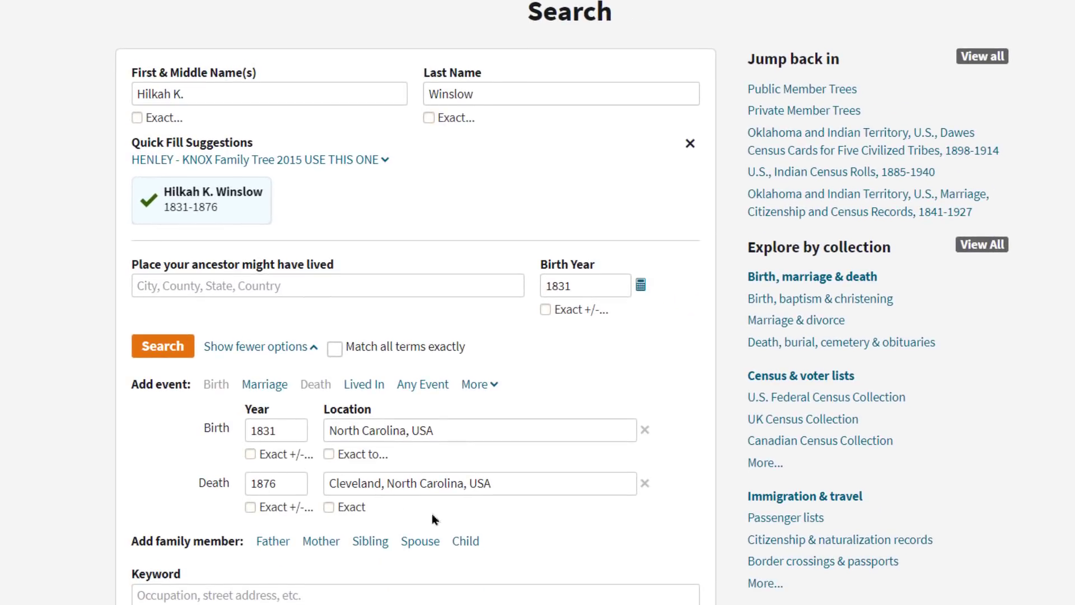
{"action": "left_click", "coordinate": [159, 346]}
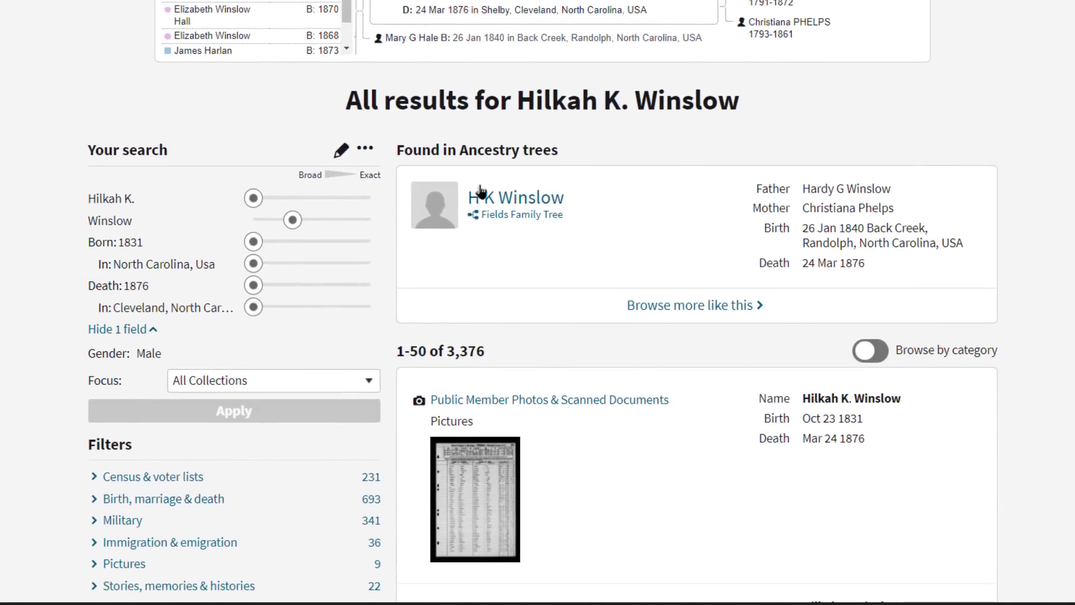
{"action": "scroll", "coordinate": [1013, 294], "scroll_direction": "down", "scroll_amount": 4}
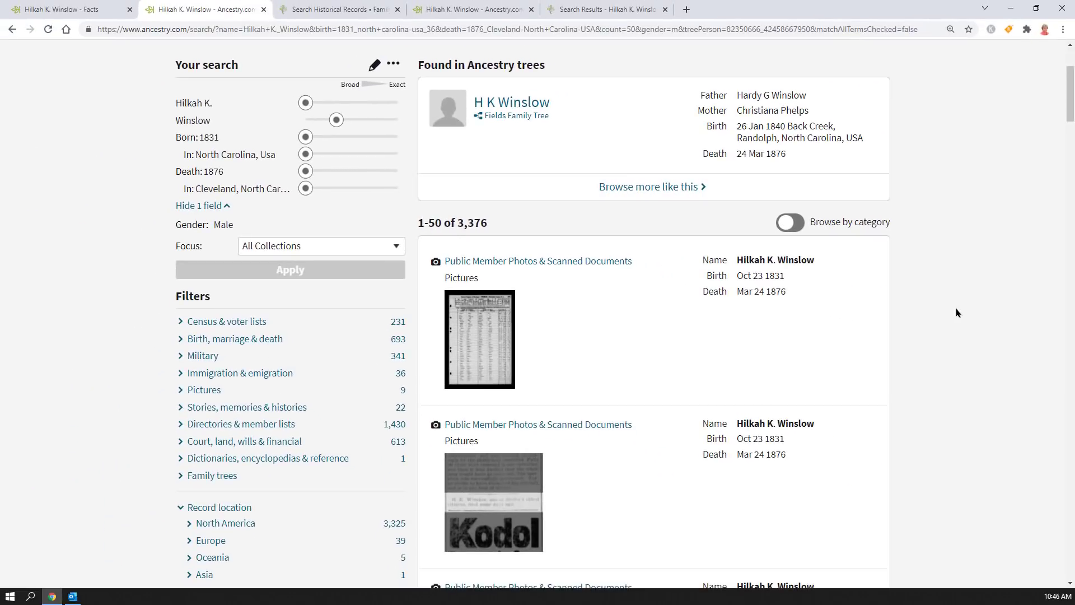
{"action": "scroll", "coordinate": [957, 311], "scroll_direction": "up", "scroll_amount": 3}
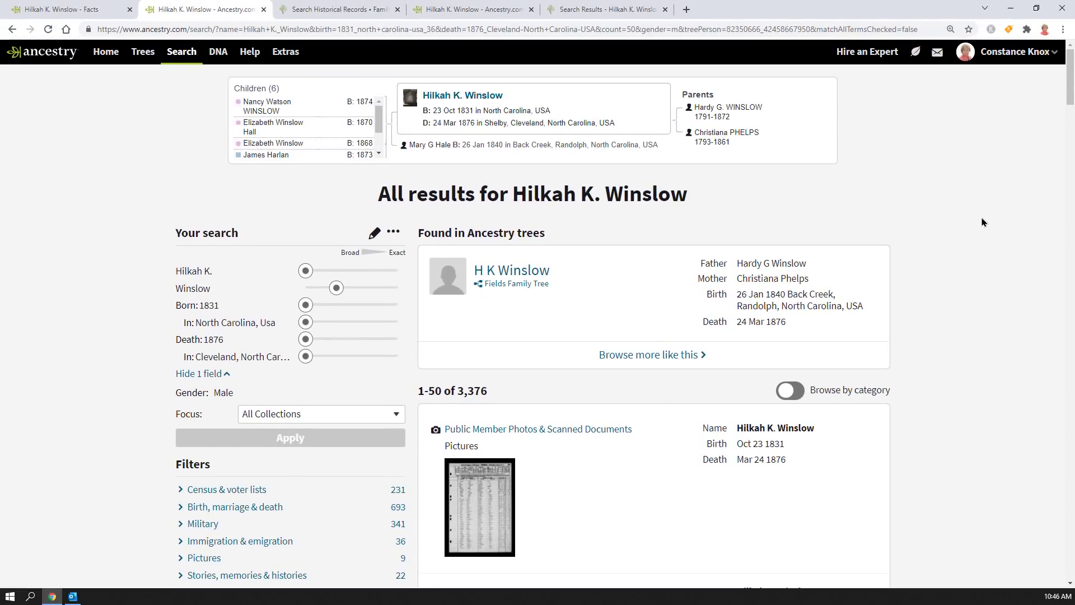
- Switch to FamilySearch's historical records search and expand the form with more options
{"action": "left_click", "coordinate": [315, 11]}
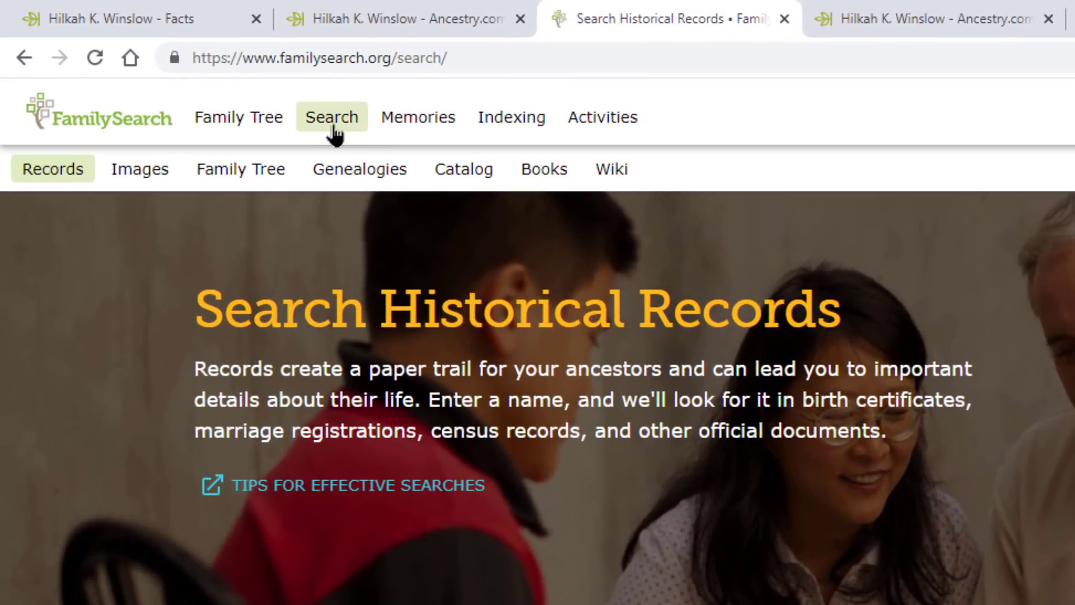
{"action": "left_click", "coordinate": [167, 59]}
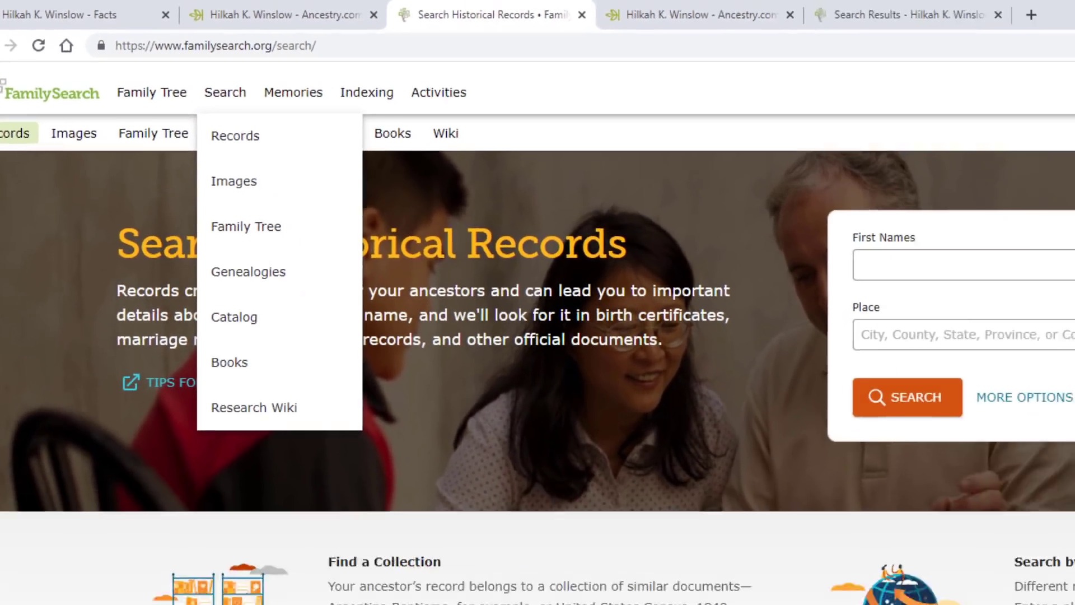
{"action": "left_click", "coordinate": [603, 543]}
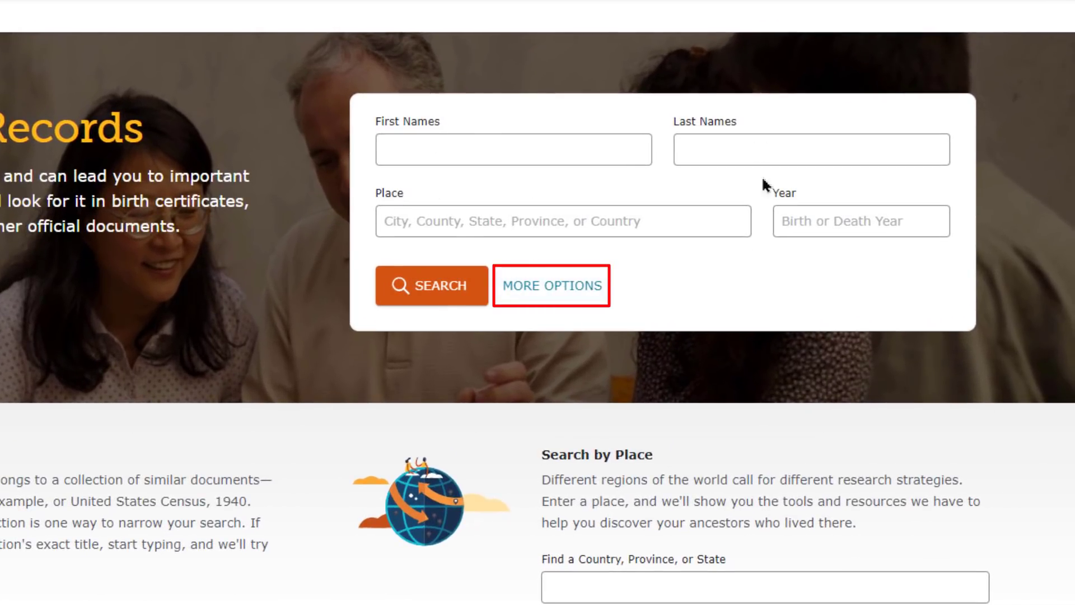
{"action": "left_click", "coordinate": [579, 292]}
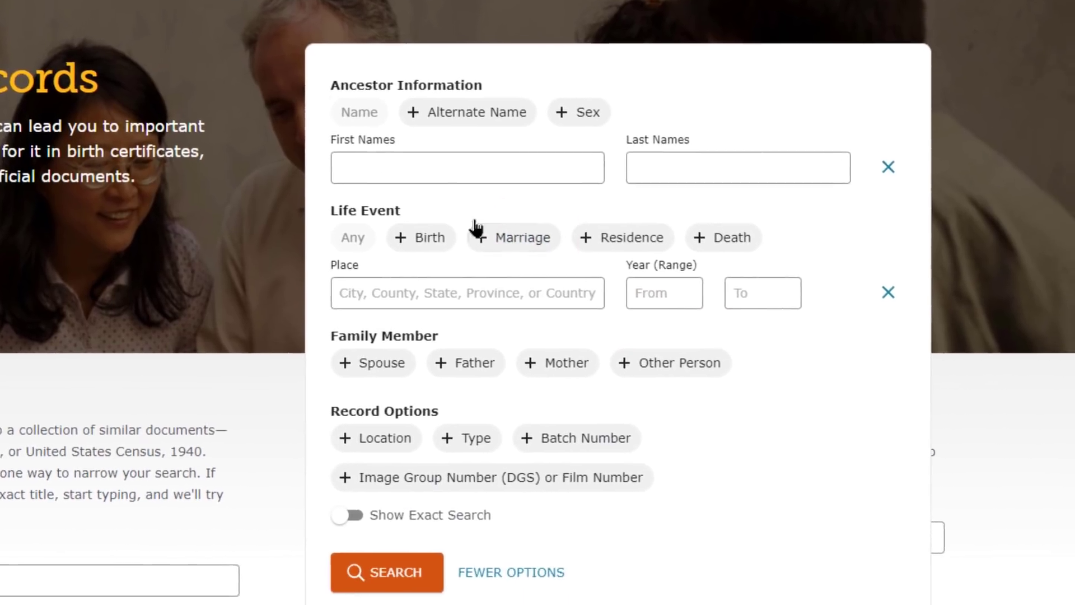
- Enter the ancestor's first and last names and add a birth event in North Carolina, USA, starting from 1831
{"action": "left_click", "coordinate": [455, 167]}
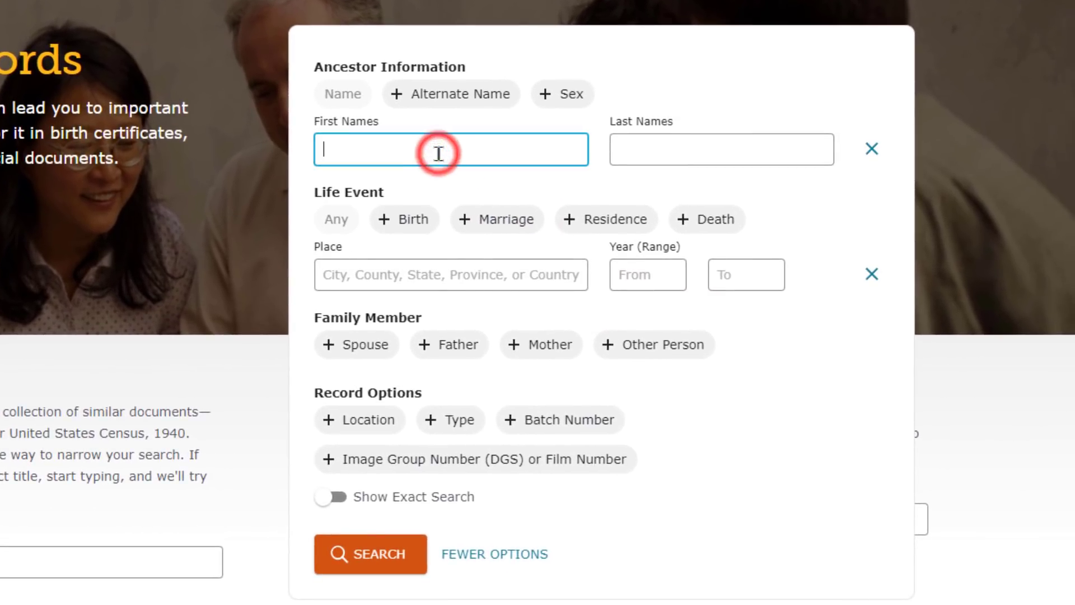
{"action": "type", "text": "Hilkah K."}
{"action": "key", "text": "Tab"}
{"action": "type", "text": "Win"}
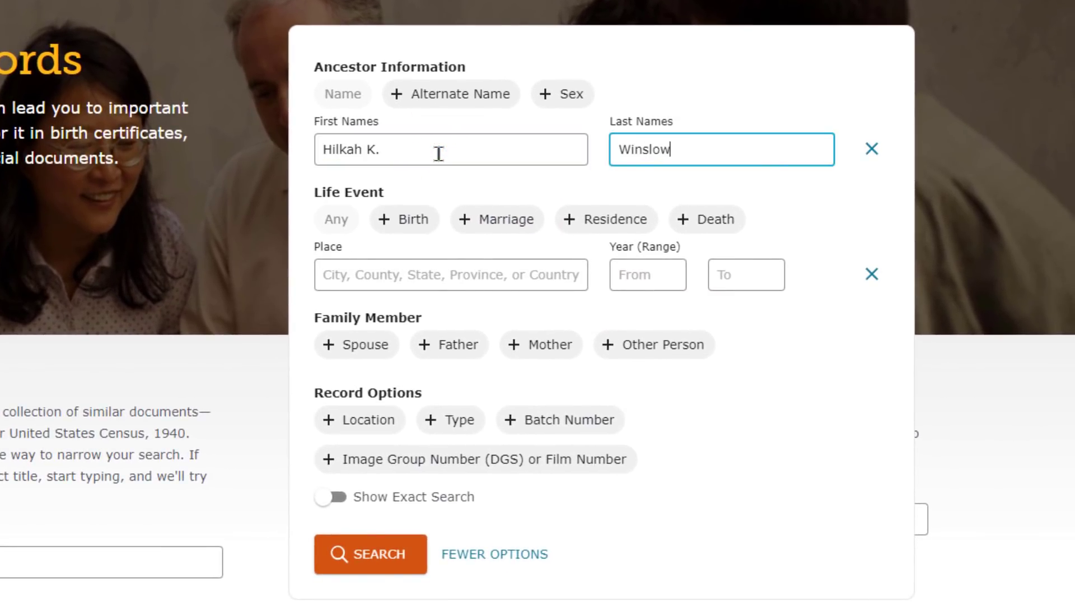
{"action": "left_click", "coordinate": [414, 221]}
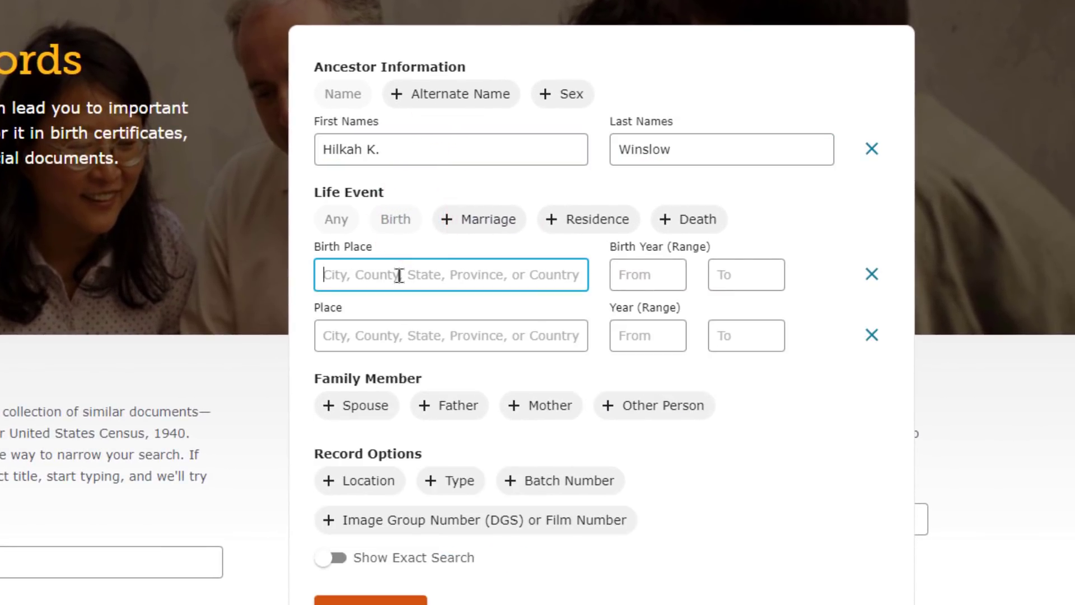
{"action": "type", "text": "North Carolina, USA"}
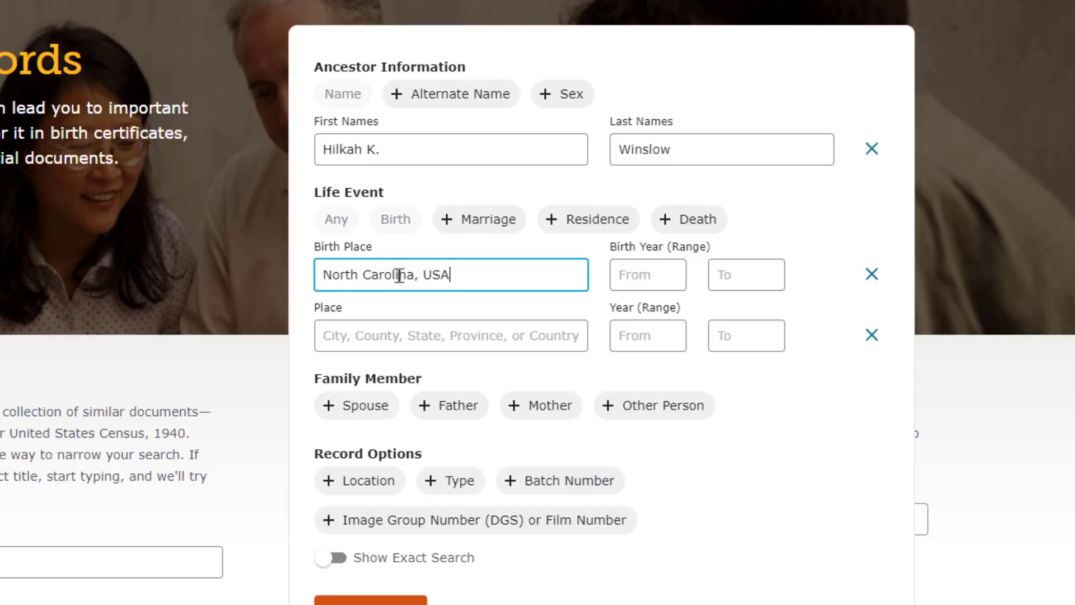
{"action": "left_click", "coordinate": [652, 269]}
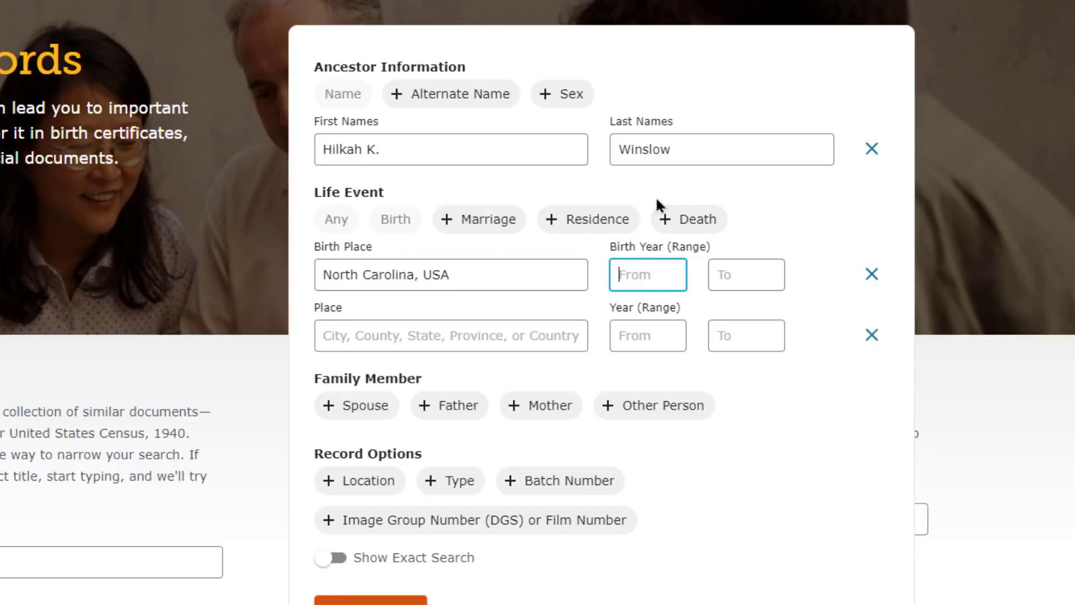
{"action": "type", "text": "1831"}
- Add a death event in Cleveland, North Carolina, USA, starting from 1876, and run the FamilySearch search
{"action": "left_click", "coordinate": [692, 219]}
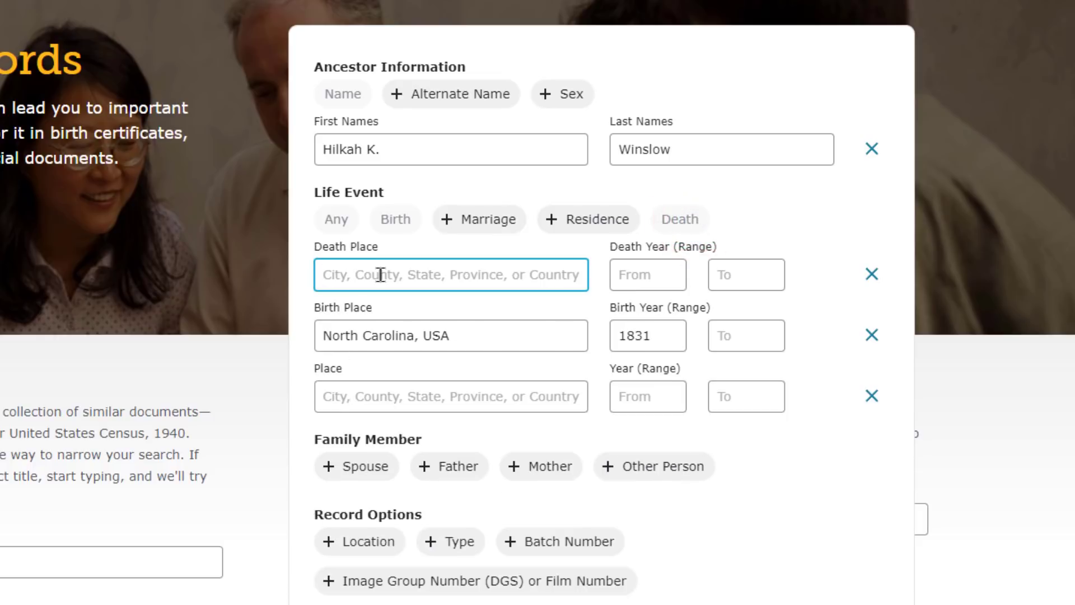
{"action": "type", "text": "Cleveland, N"}
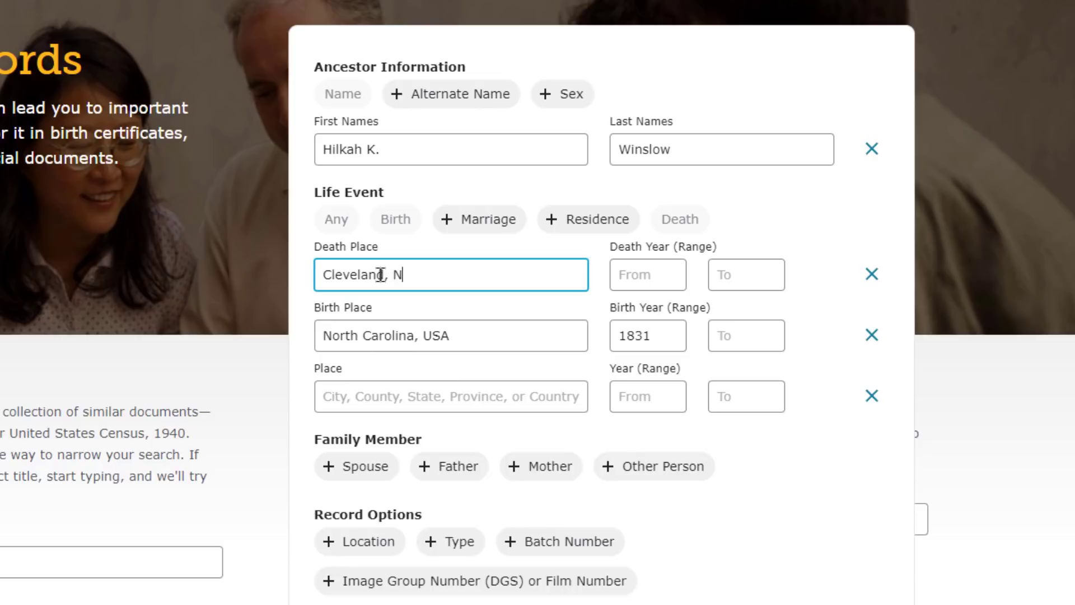
{"action": "type", "text": "orth Carolina, USA"}
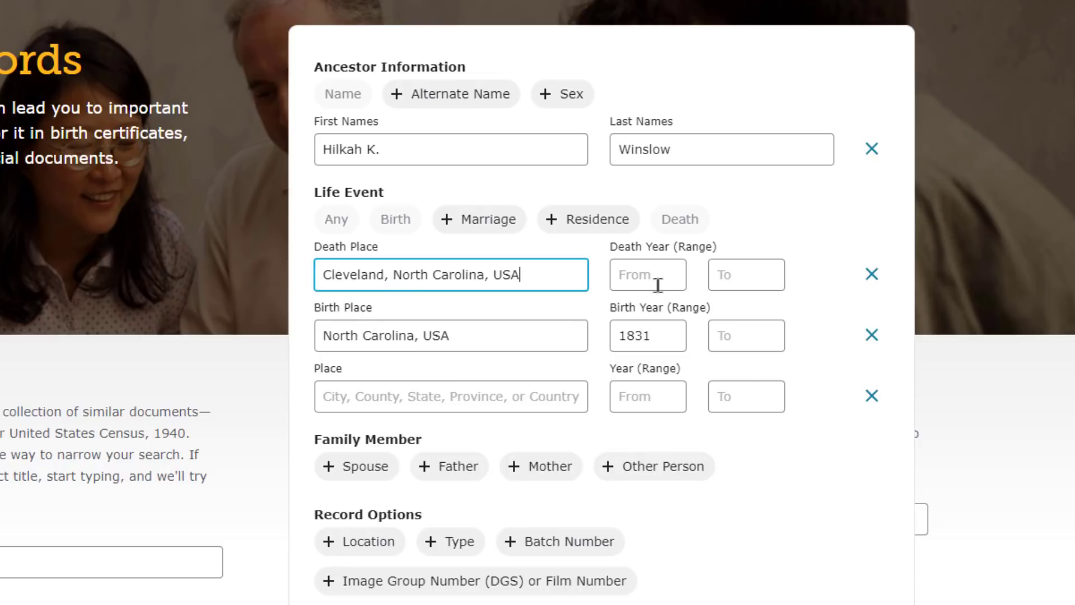
{"action": "left_click", "coordinate": [659, 281]}
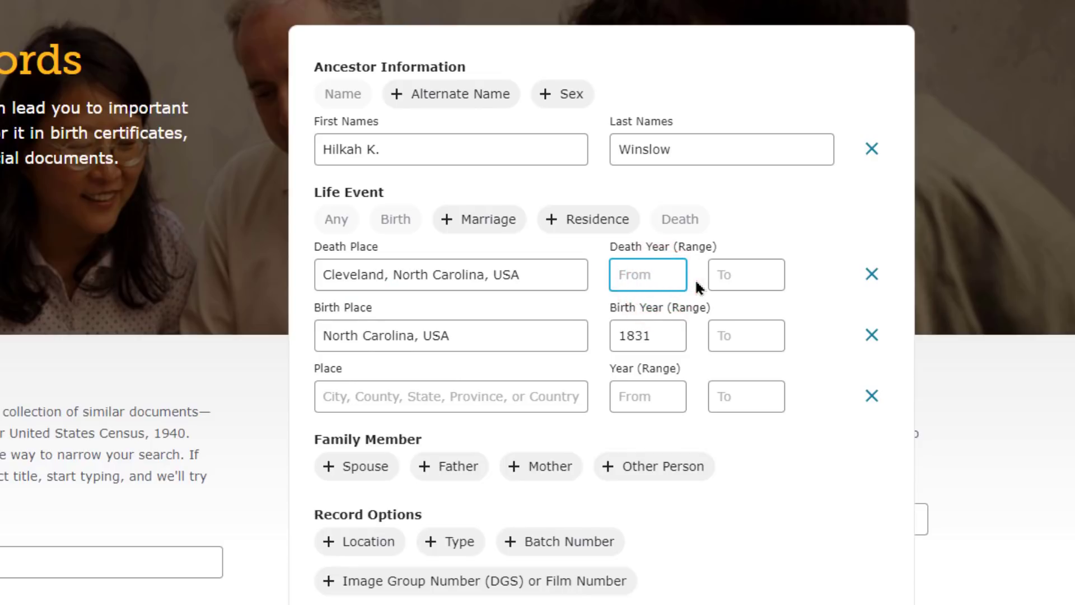
{"action": "type", "text": "1876"}
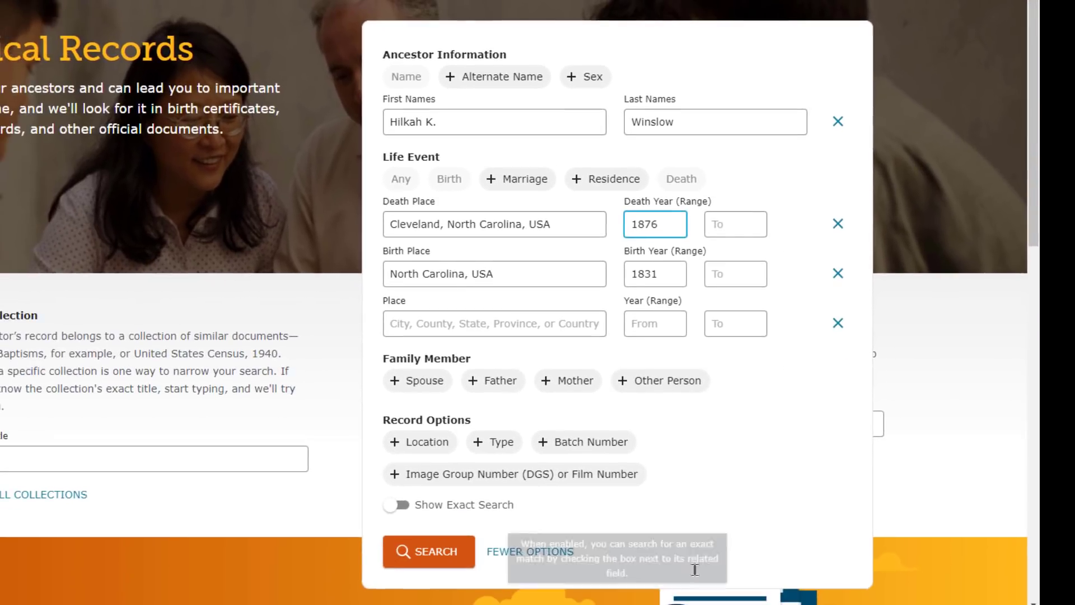
{"action": "left_click", "coordinate": [443, 544]}
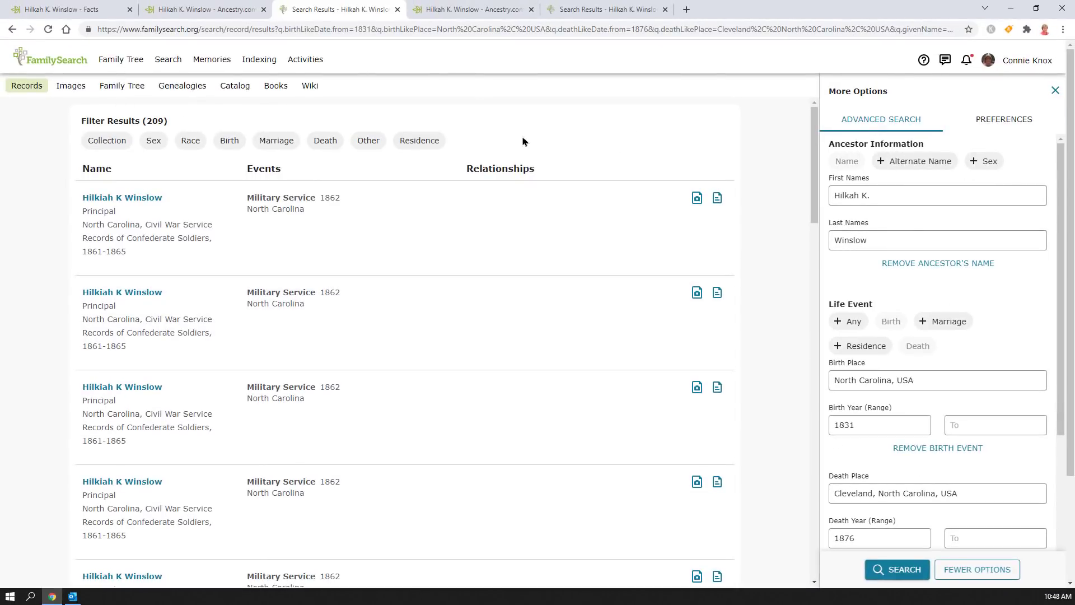
- Compare the ancestor's search results on Ancestry with those on FamilySearch
{"action": "key", "text": "ctrl+shift+Tab"}
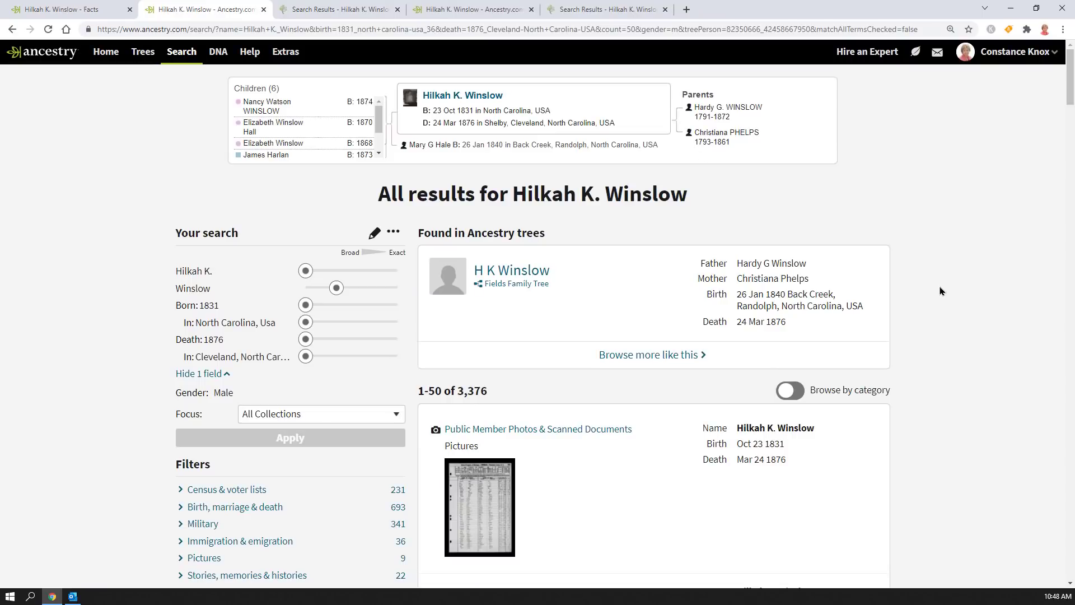
{"action": "left_click", "coordinate": [343, 9]}
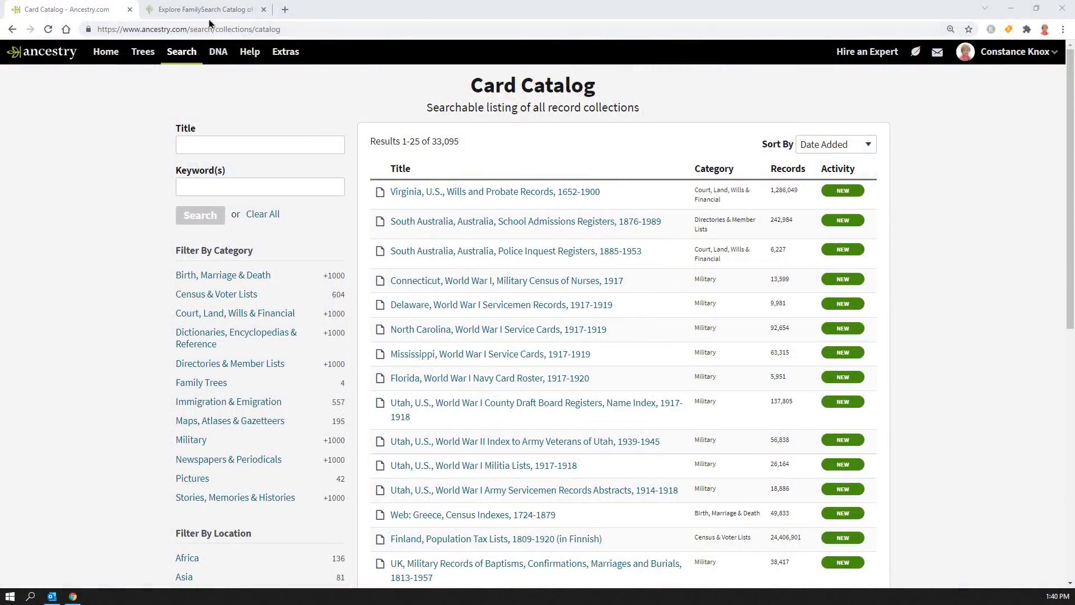
- Look at the FamilySearch Catalog form, and search Ancestry's Card Catalog for the title Reminiscences of Randolph County
{"action": "left_click", "coordinate": [196, 10]}
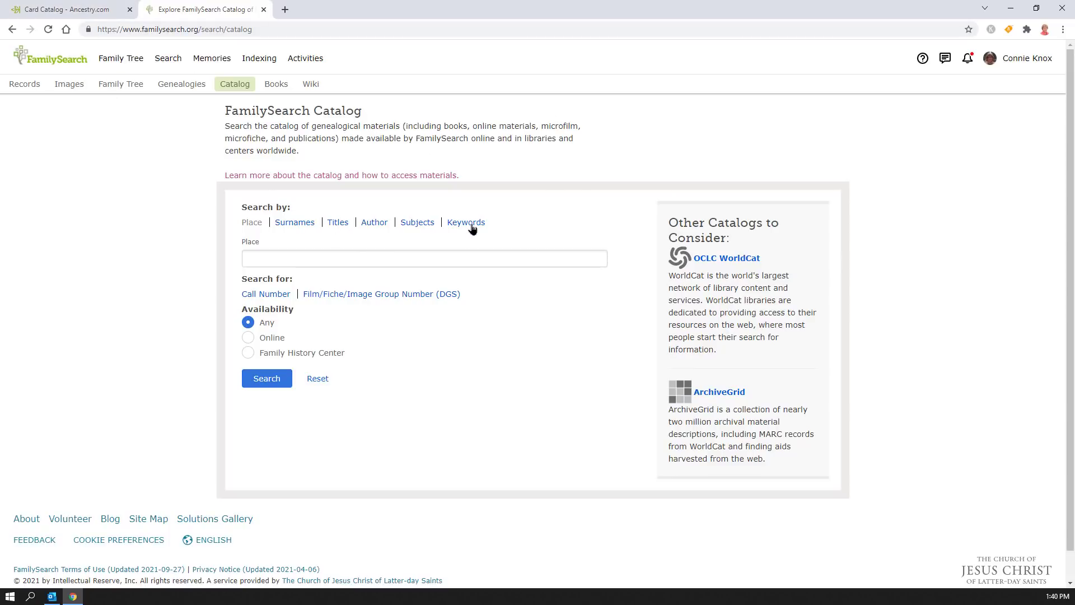
{"action": "key", "text": "ctrl+shift+Tab"}
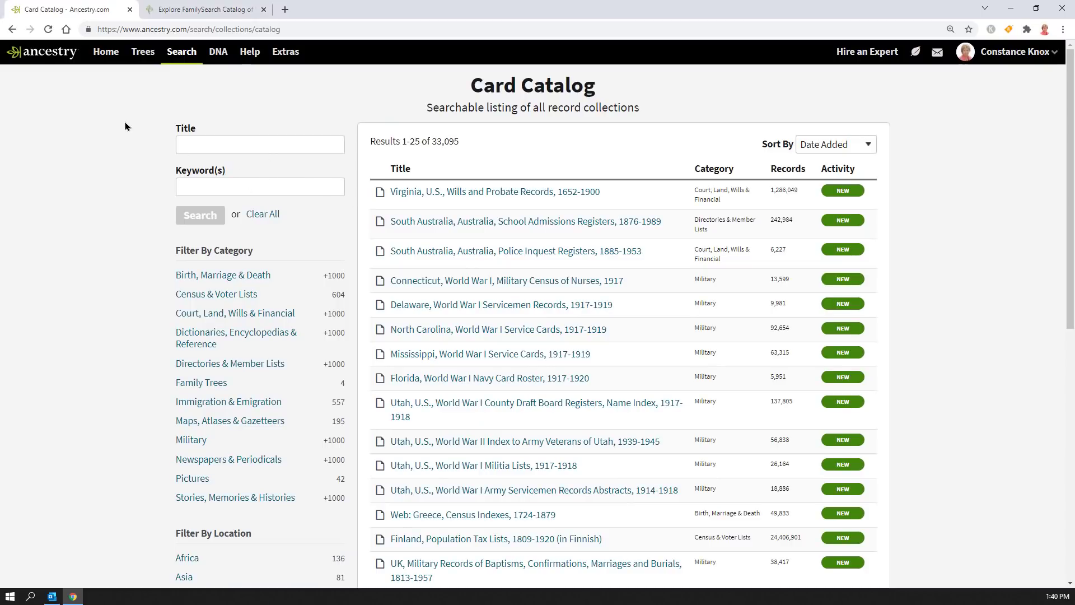
{"action": "left_click", "coordinate": [242, 144]}
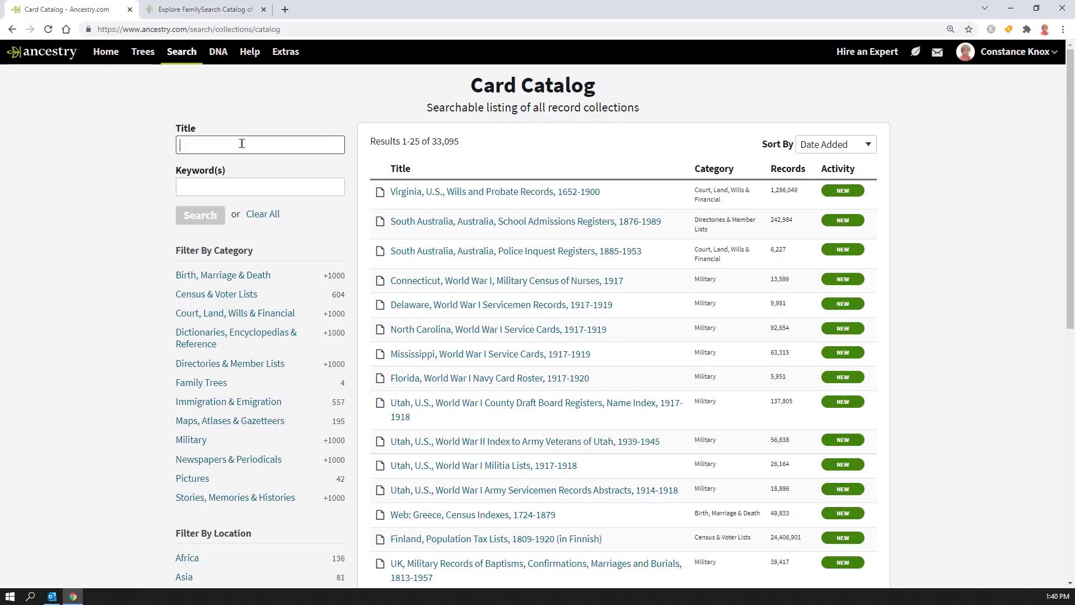
{"action": "type", "text": "Reminiscences of Randolph County"}
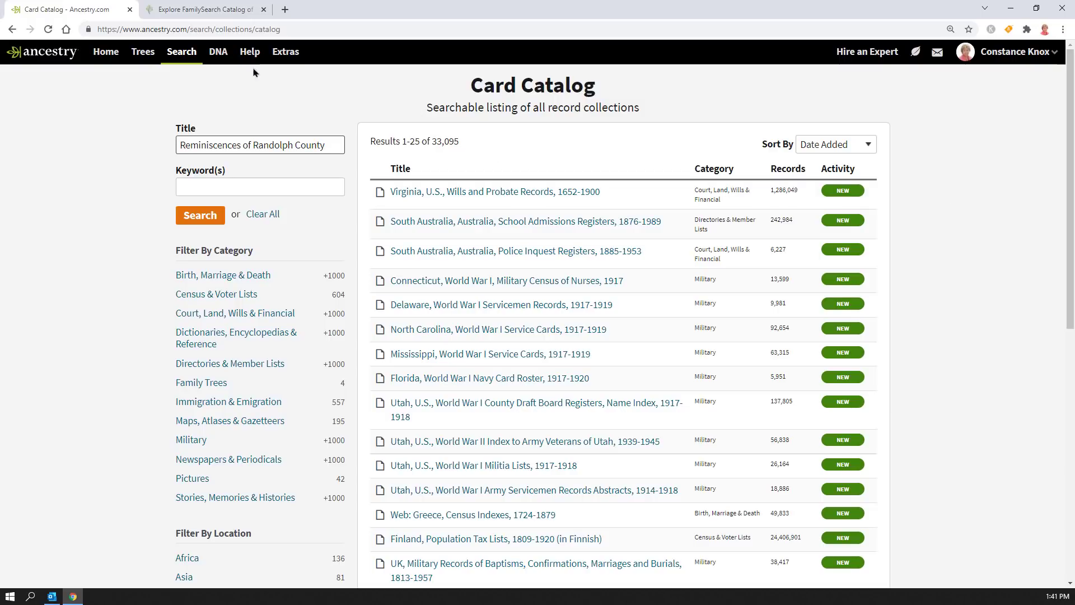
{"action": "mouse_move", "coordinate": [173, 57]}
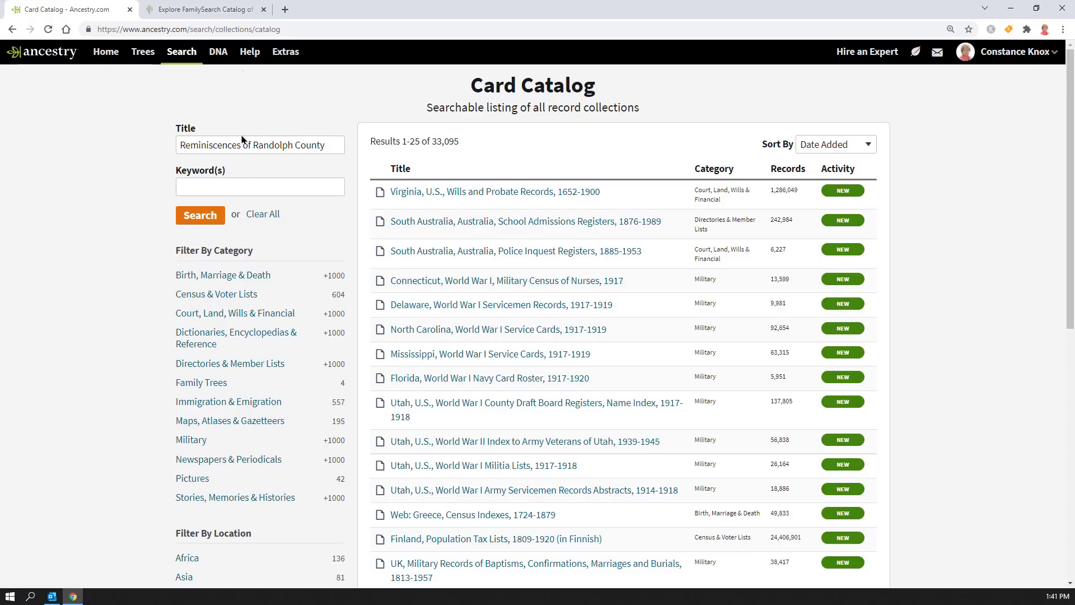
{"action": "left_click", "coordinate": [189, 223]}
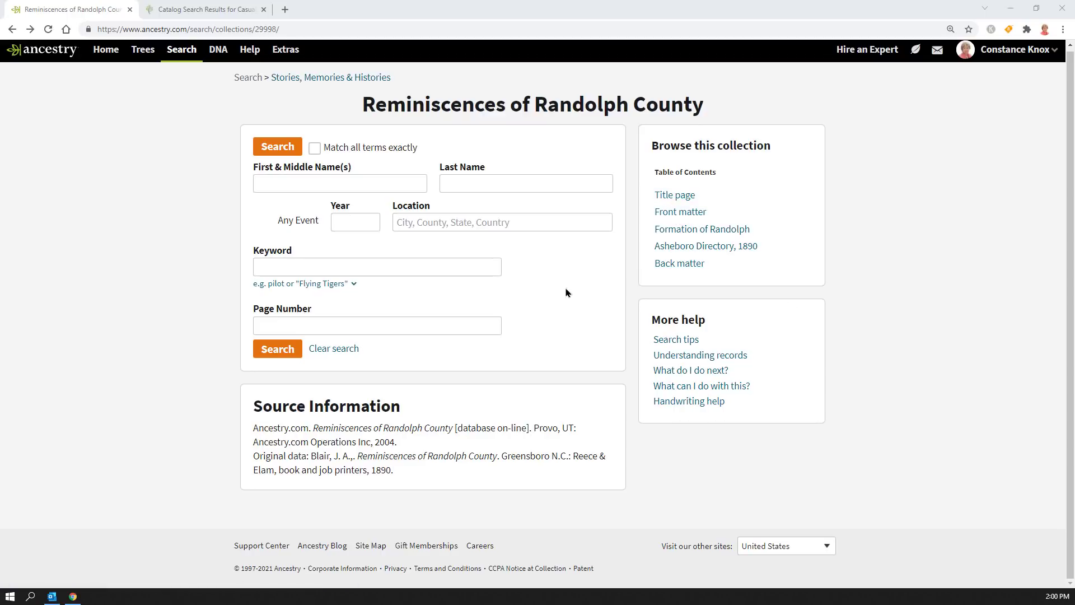
- Search Ancestry's Reminiscences of Randolph County collection by the family's last name, and repeat the search with the alternate spelling
{"action": "left_click", "coordinate": [453, 186]}
{"action": "type", "text": "Henley"}
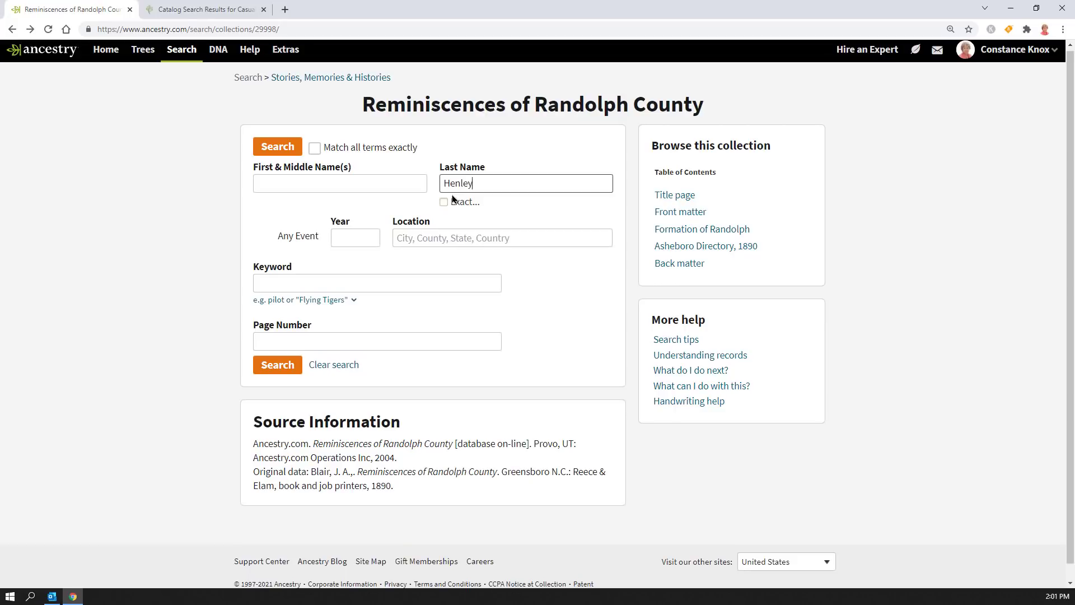
{"action": "left_click", "coordinate": [263, 152]}
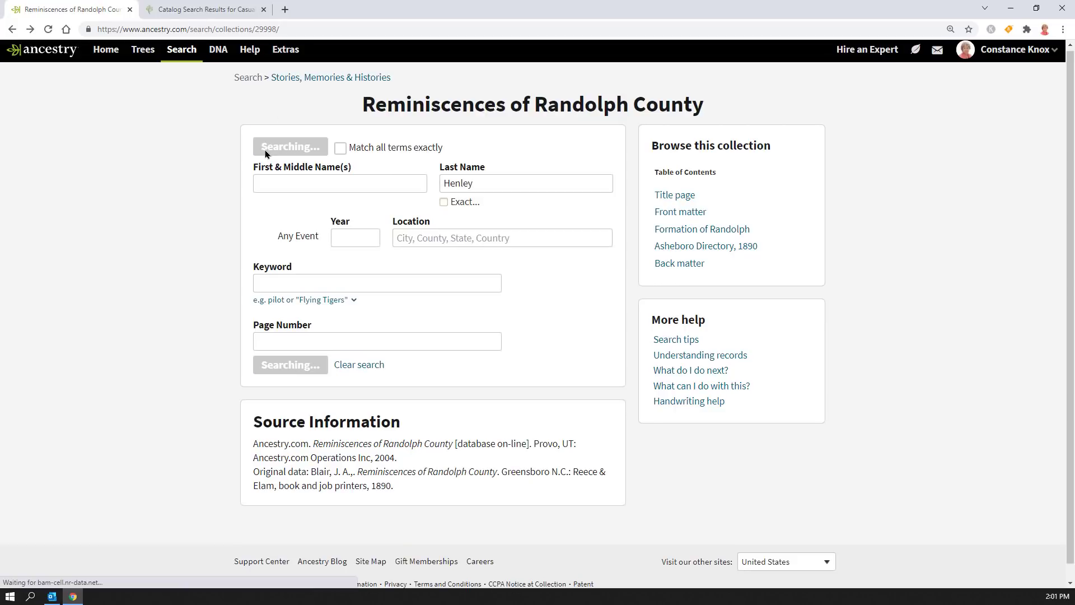
{"action": "left_click", "coordinate": [17, 33]}
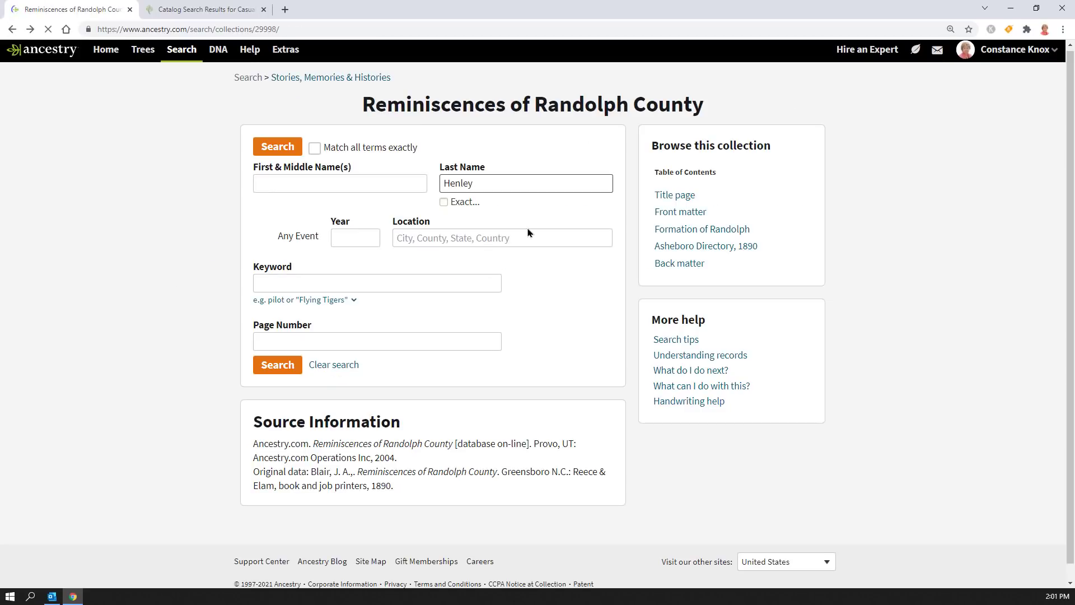
{"action": "left_click", "coordinate": [280, 148]}
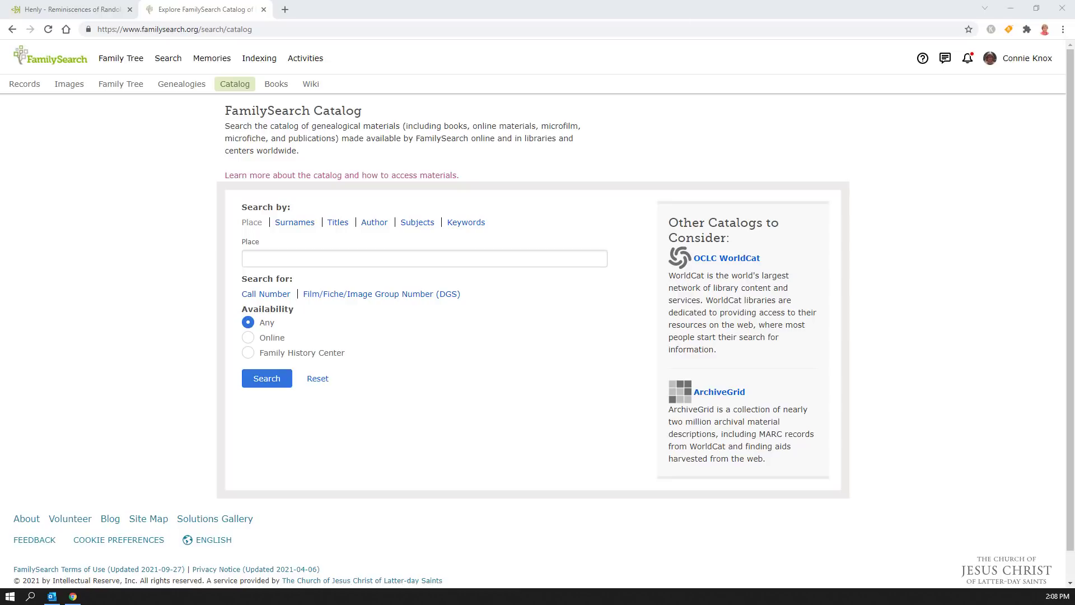
- Search the FamilySearch Catalog for the title Reminiscences of Randolph County and open all pages of the book's digital version
{"action": "left_click", "coordinate": [338, 222]}
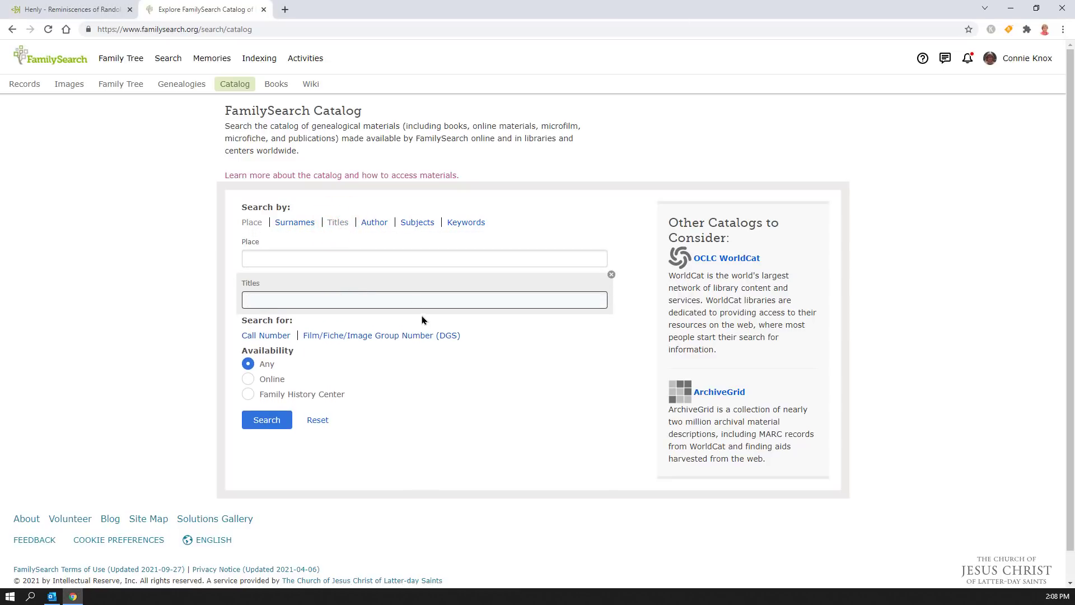
{"action": "type", "text": "Reminiscences of Randolph County"}
{"action": "left_click", "coordinate": [266, 422]}
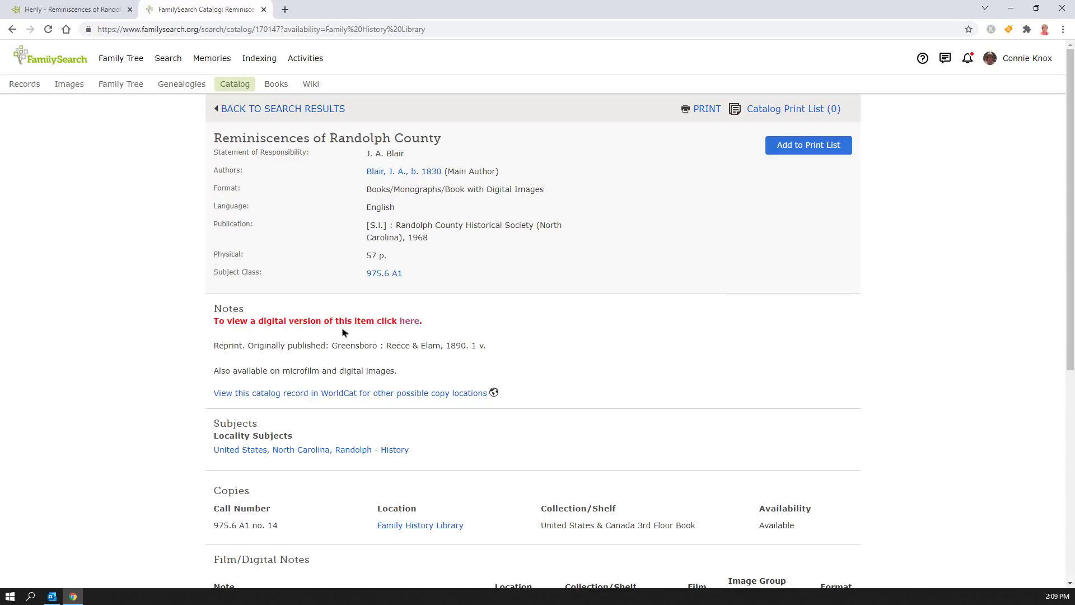
{"action": "left_click", "coordinate": [417, 323]}
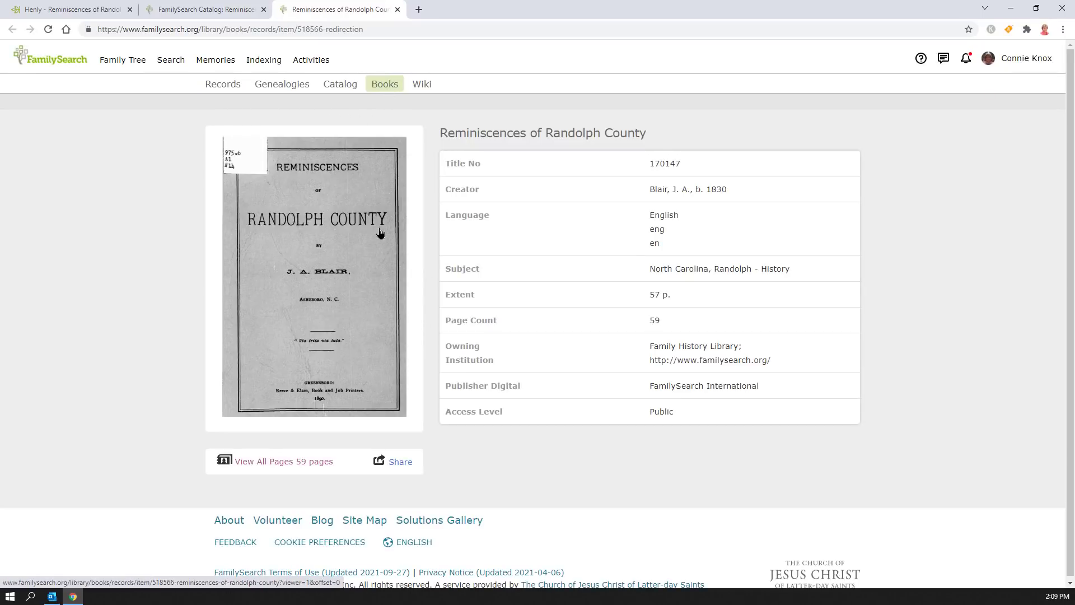
{"action": "left_click", "coordinate": [281, 462]}
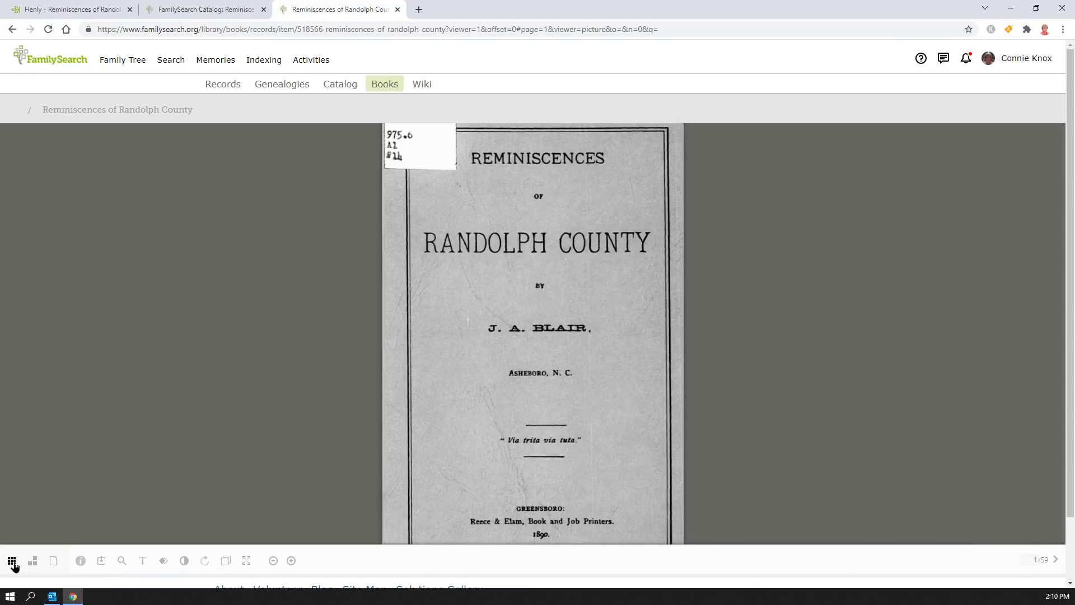
- Search the full text of the digitized book for the family's surname and review the matching passages
{"action": "left_click", "coordinate": [121, 562]}
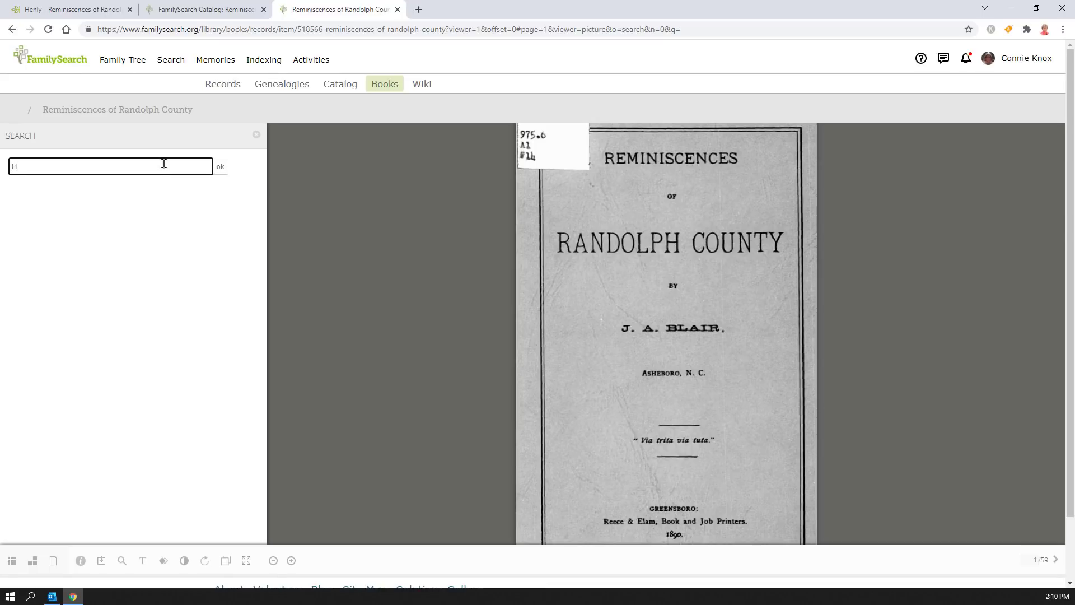
{"action": "type", "text": "Henly"}
{"action": "left_click", "coordinate": [219, 166]}
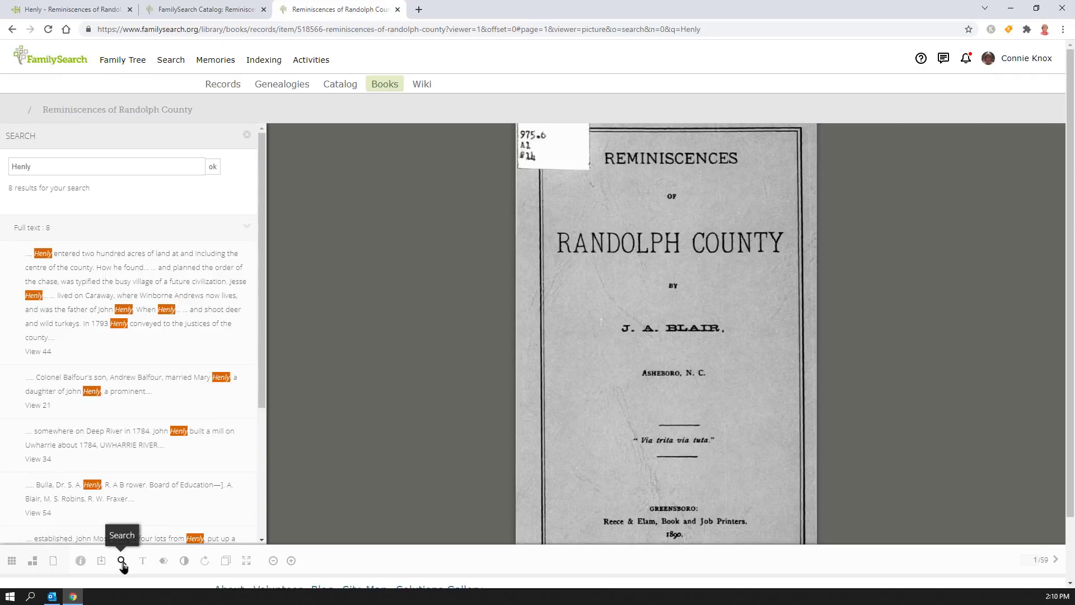
{"action": "scroll", "coordinate": [168, 302], "scroll_direction": "down", "scroll_amount": 3}
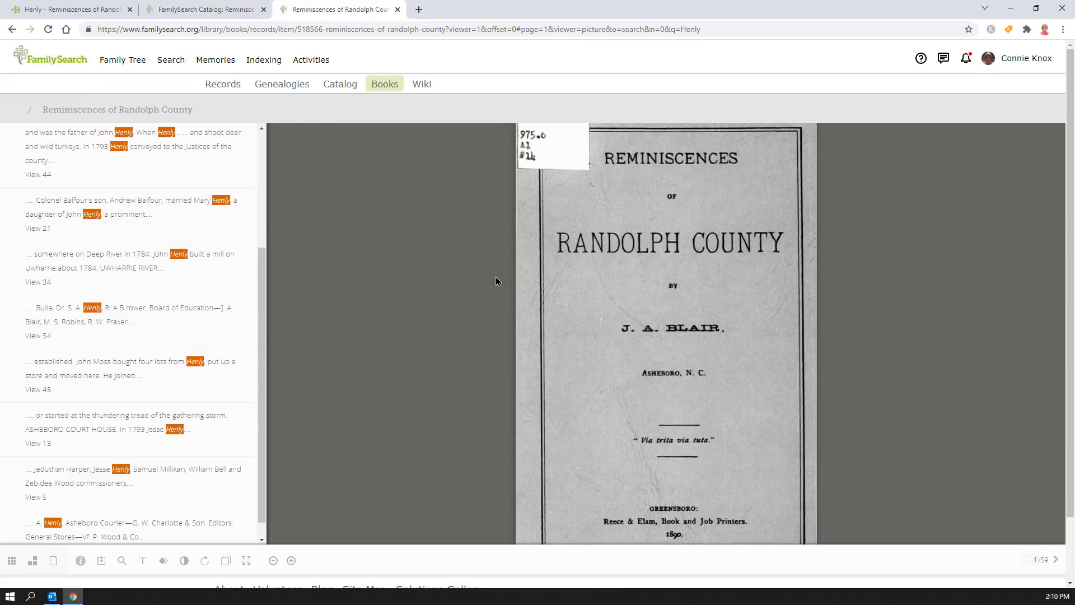
- Search Ancestry's Card Catalog by the keywords Civil War, Confederate Casualty
{"action": "left_click", "coordinate": [226, 11]}
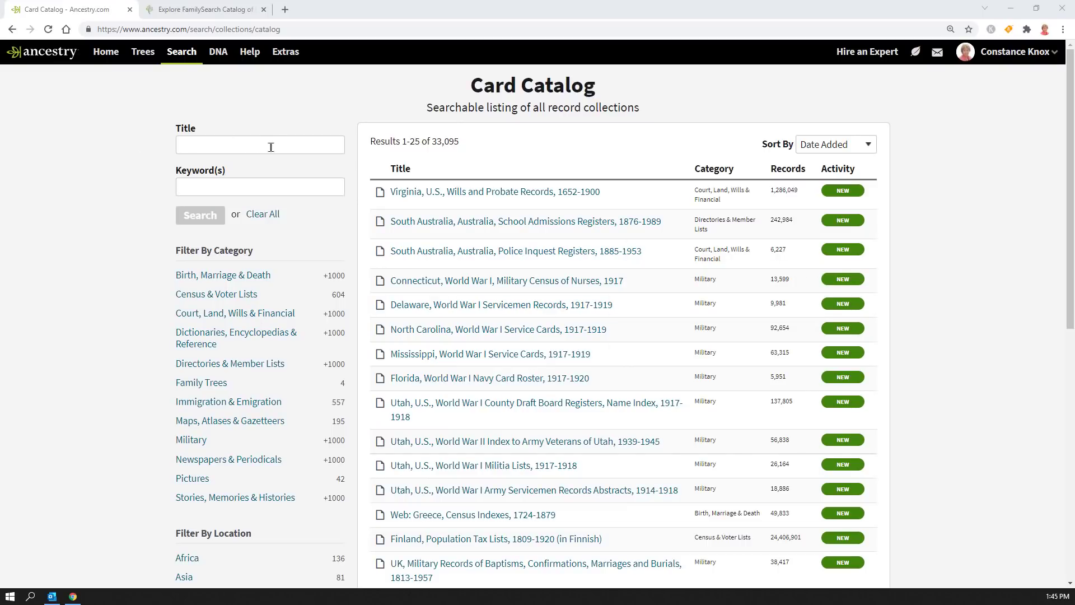
{"action": "left_click", "coordinate": [213, 192]}
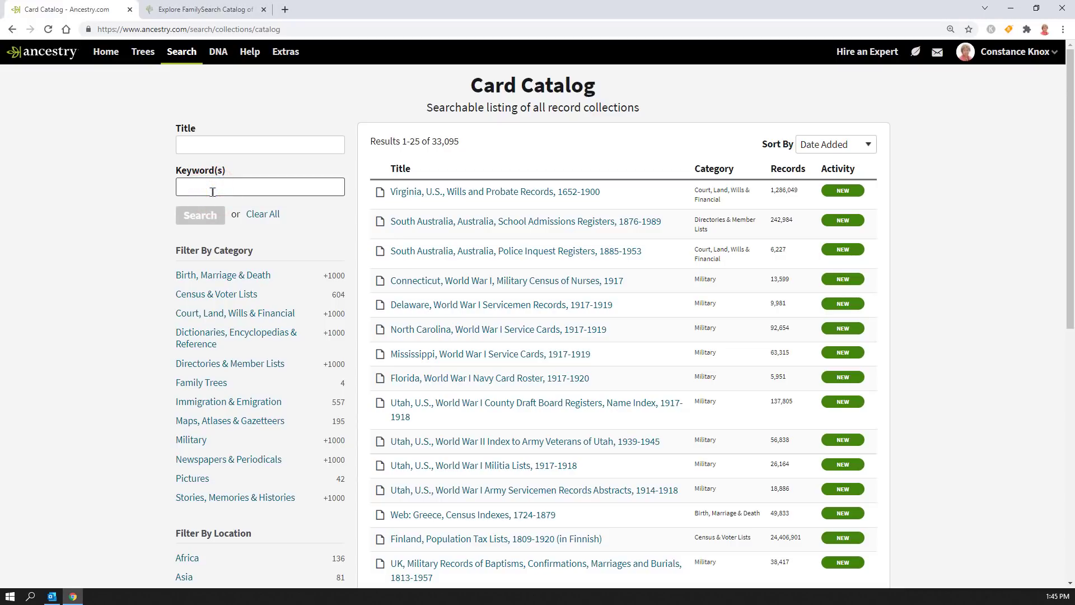
{"action": "type", "text": "Civil War, Confederate Casualty"}
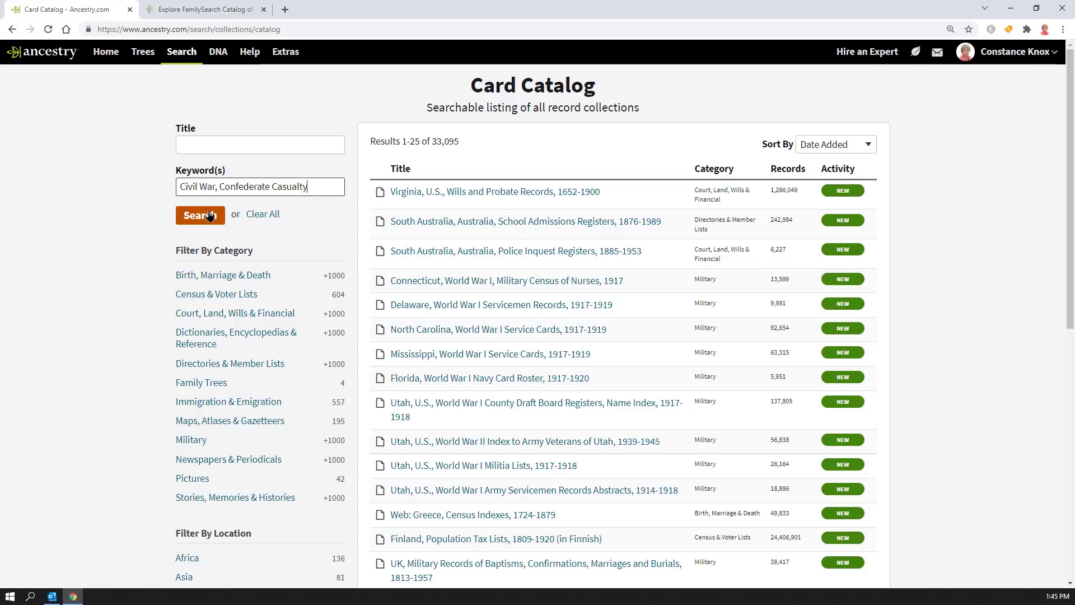
{"action": "left_click", "coordinate": [209, 216]}
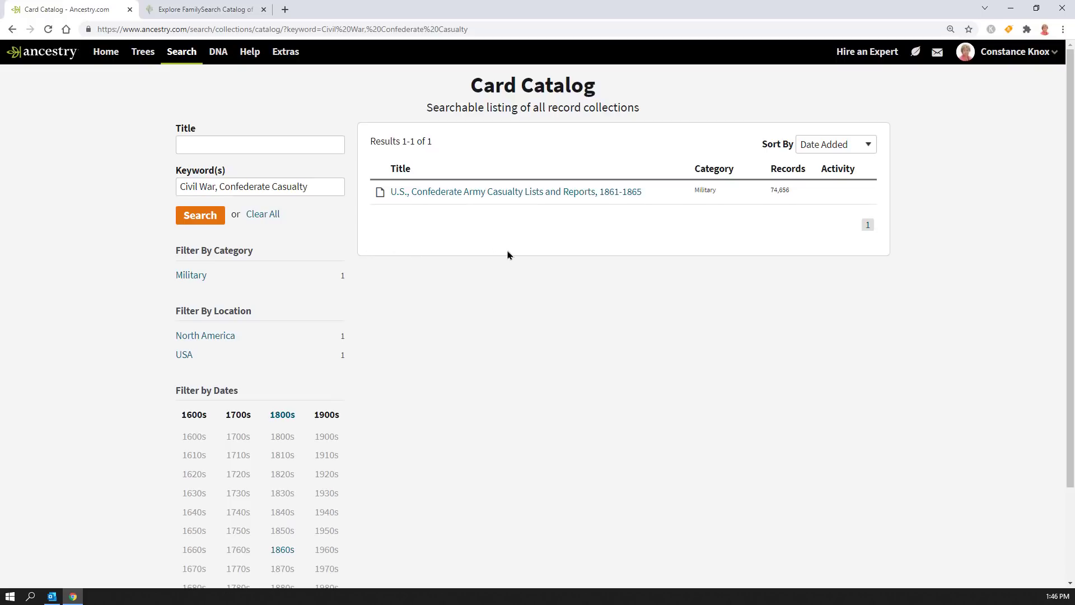
{"action": "mouse_move", "coordinate": [405, 196]}
- Switch to the FamilySearch Catalog and run a keyword search for Civil War, Confederate Casualty
{"action": "left_click", "coordinate": [186, 10]}
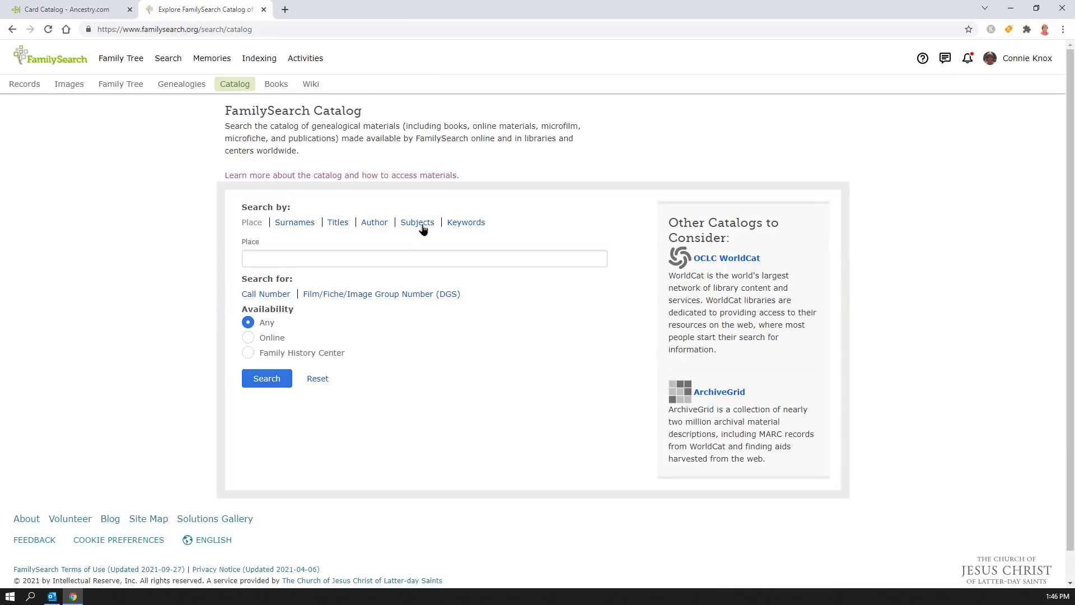
{"action": "left_click", "coordinate": [469, 224]}
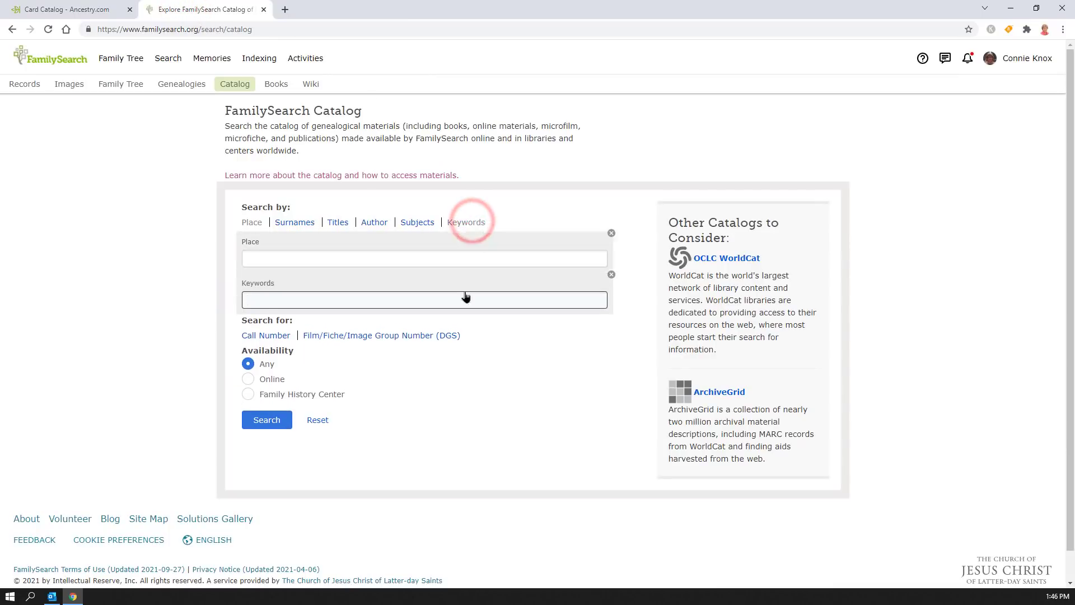
{"action": "type", "text": "Civil War, Confederate Casualty"}
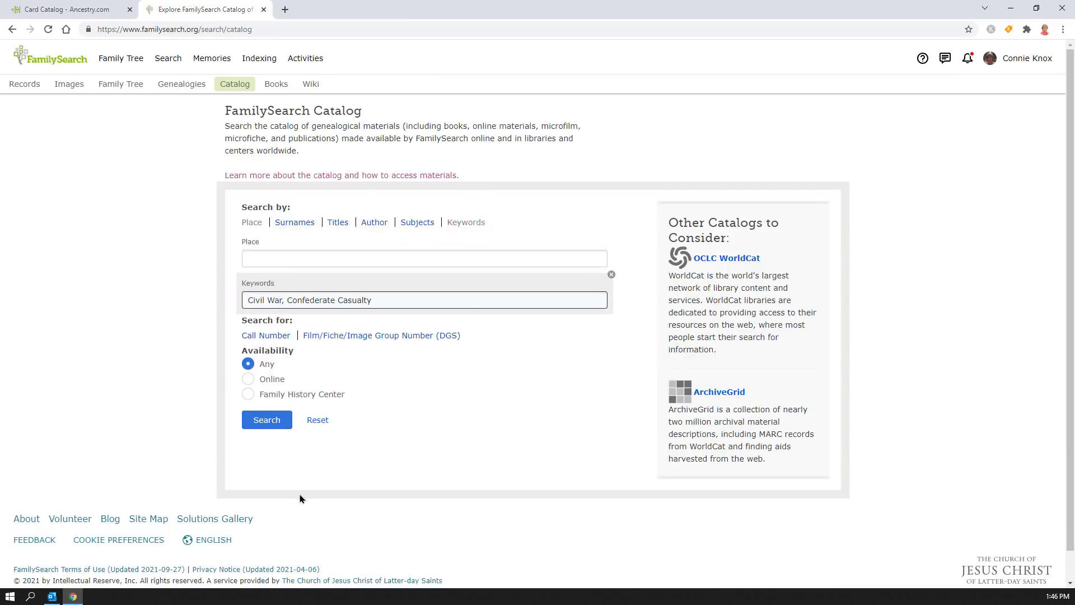
{"action": "left_click", "coordinate": [263, 426]}
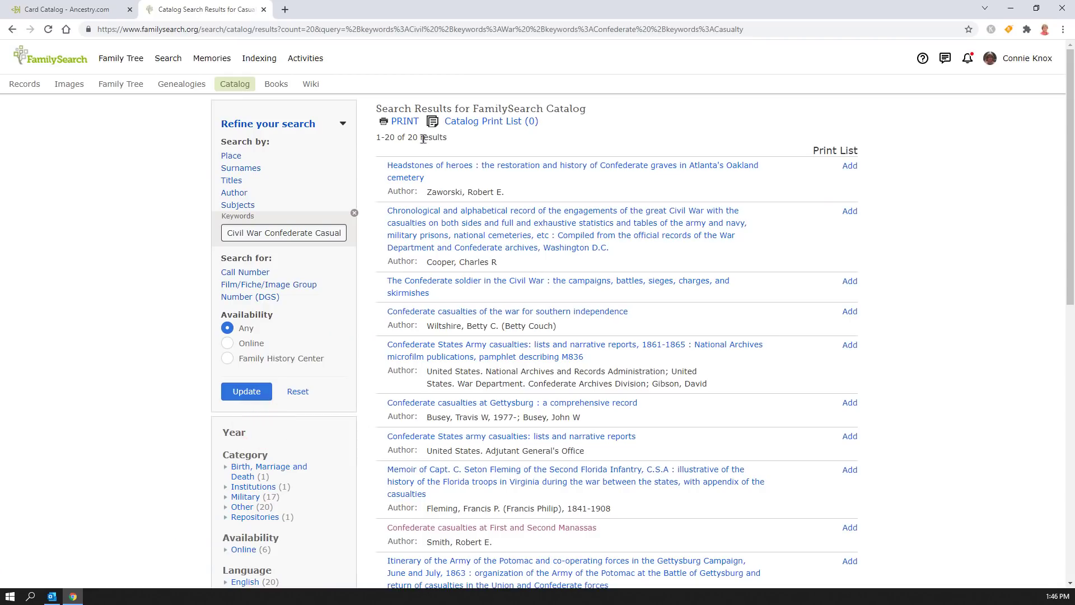
- Compare the Confederate casualty titles listed in the FamilySearch Catalog with those in Ancestry's Card Catalog
{"action": "left_click", "coordinate": [82, 14]}
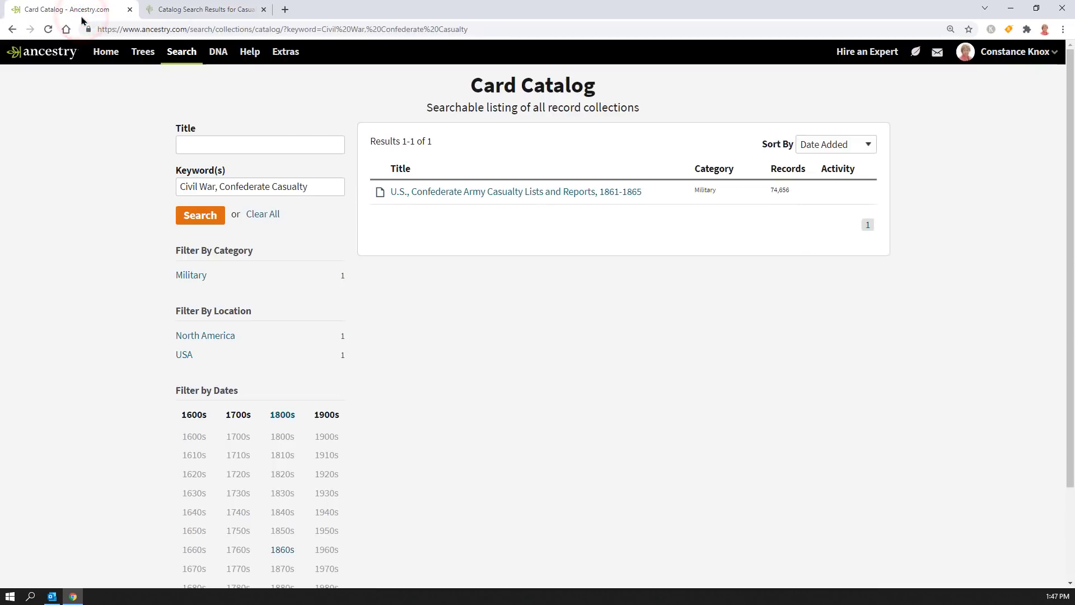
{"action": "left_click", "coordinate": [175, 12]}
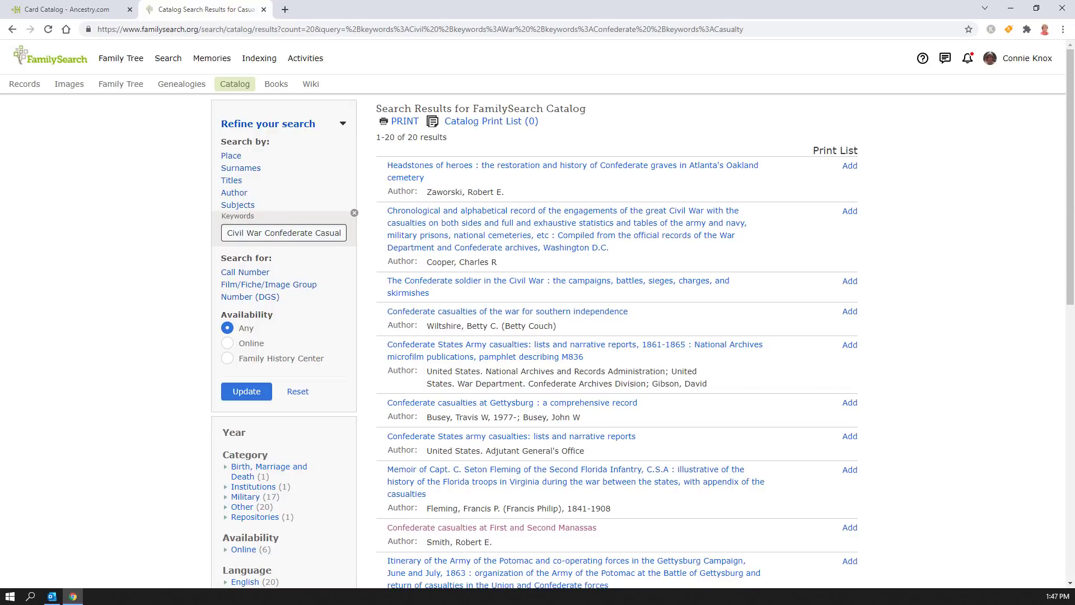
{"action": "scroll", "coordinate": [1064, 286], "scroll_direction": "down", "scroll_amount": 4}
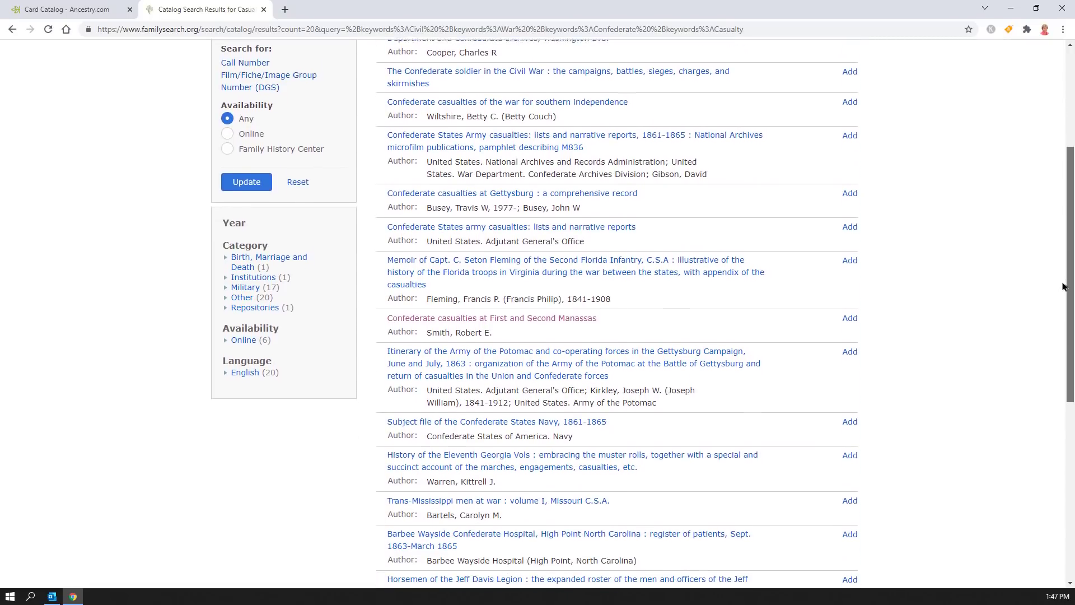
{"action": "left_click_drag", "start_coordinate": [1063, 283], "coordinate": [1064, 306]}
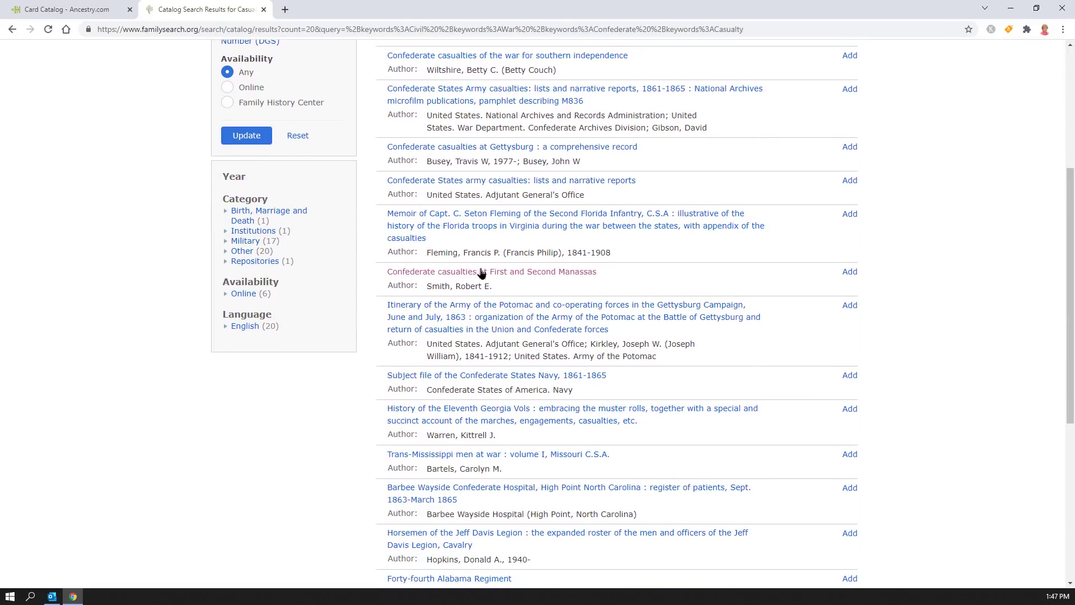
{"action": "scroll", "coordinate": [734, 439], "scroll_direction": "down", "scroll_amount": 5}
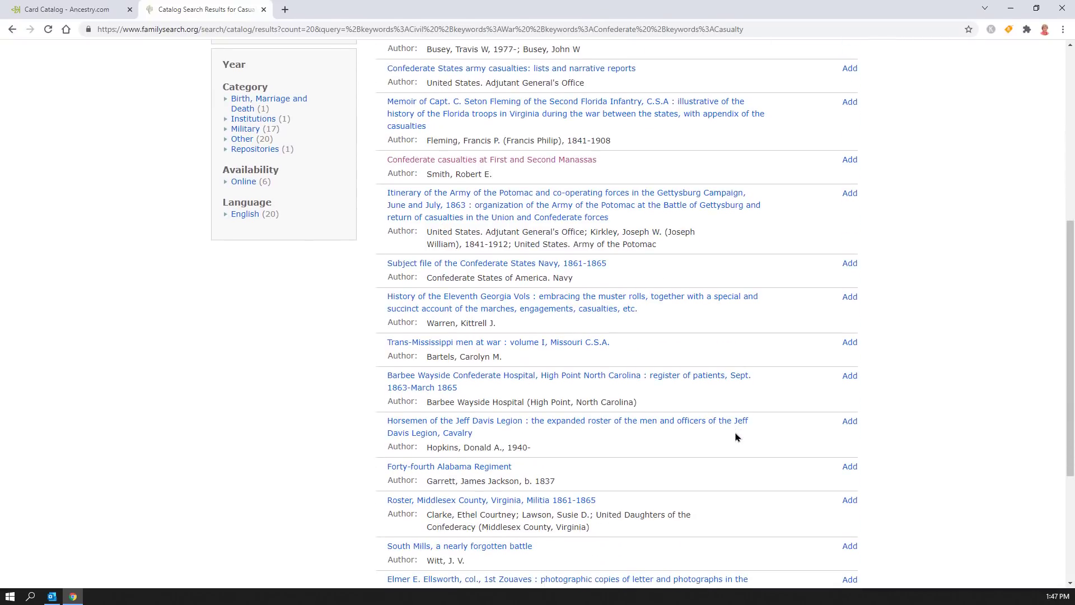
{"action": "scroll", "coordinate": [730, 532], "scroll_direction": "up", "scroll_amount": 6}
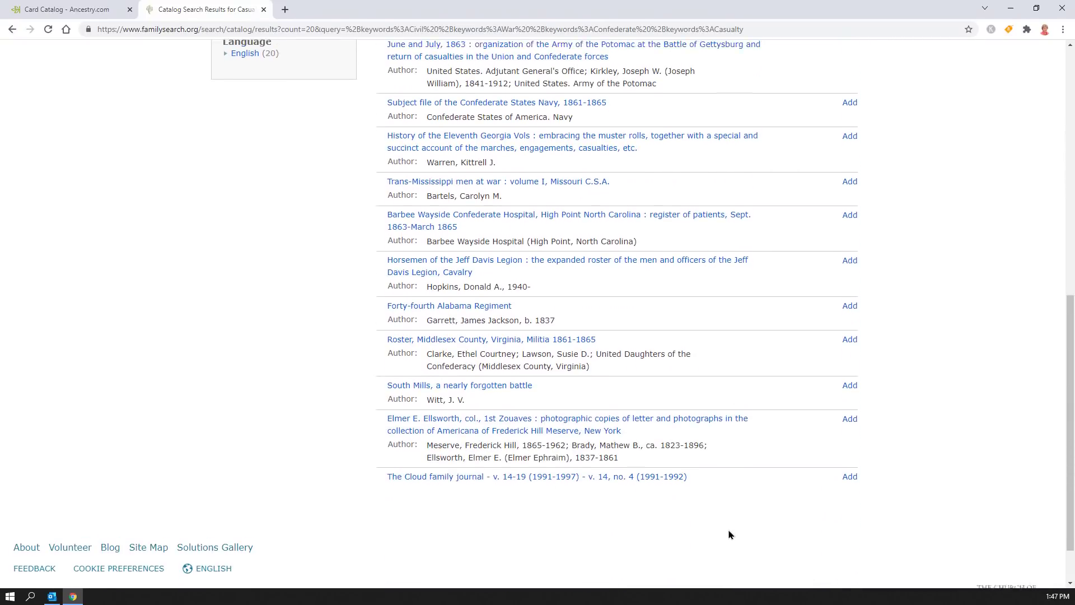
{"action": "scroll", "coordinate": [730, 535], "scroll_direction": "up", "scroll_amount": 3}
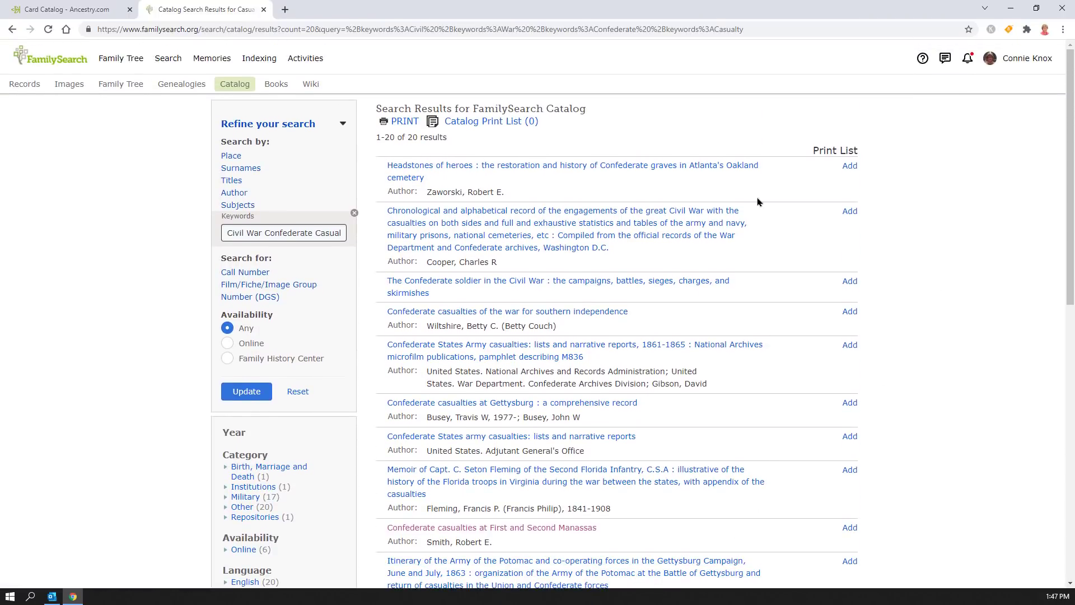
{"action": "left_click", "coordinate": [61, 10]}
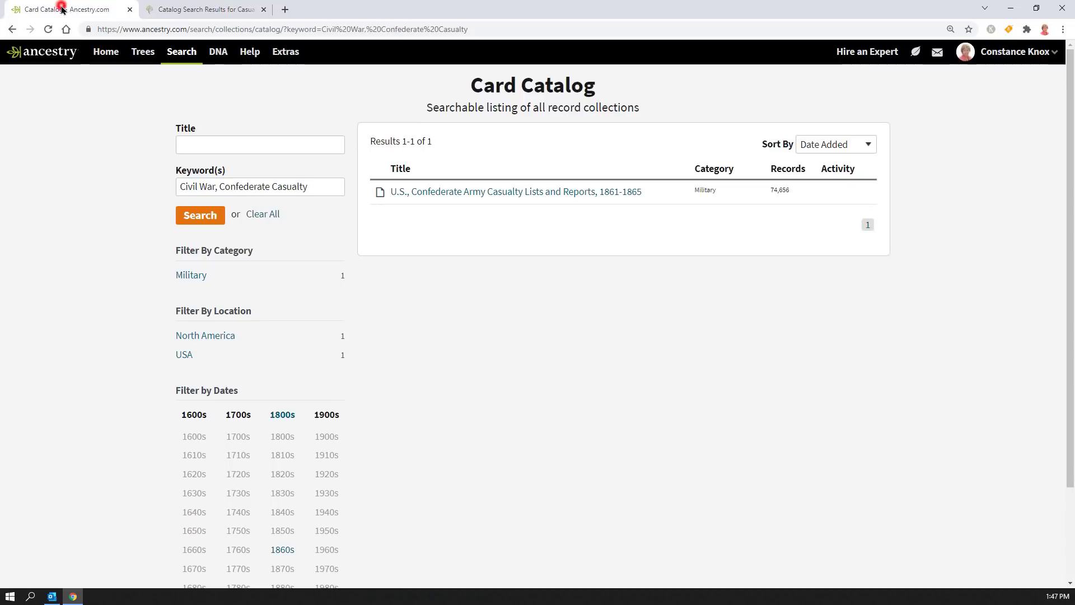
{"action": "left_click", "coordinate": [180, 11]}
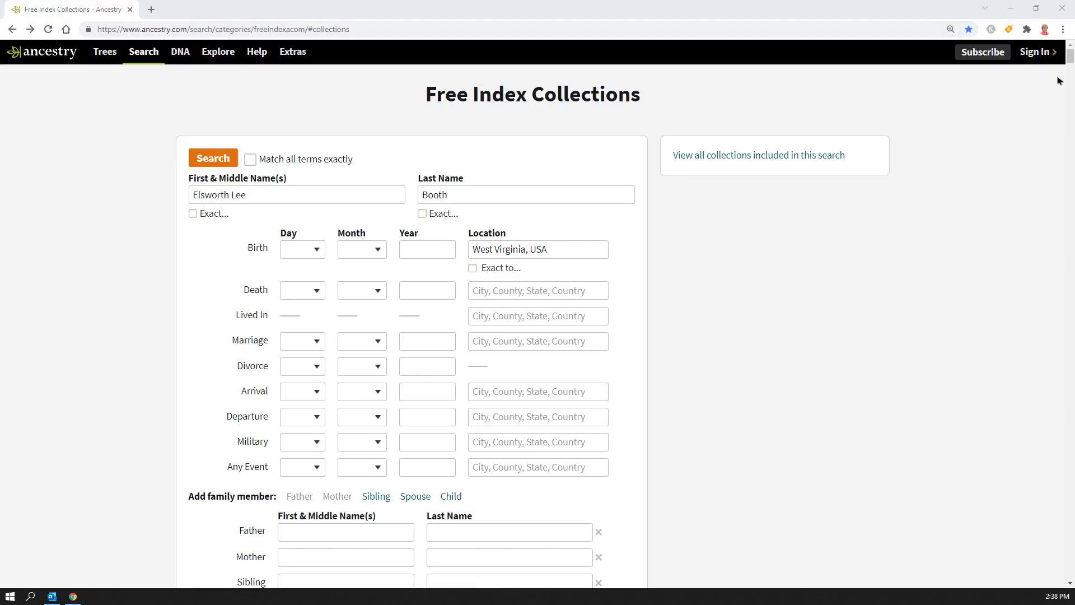
- Browse Ancestry's Free Index Collections list from the early census titles through the Alabama and Australia collections
{"action": "left_click_drag", "start_coordinate": [1069, 65], "coordinate": [1066, 94]}
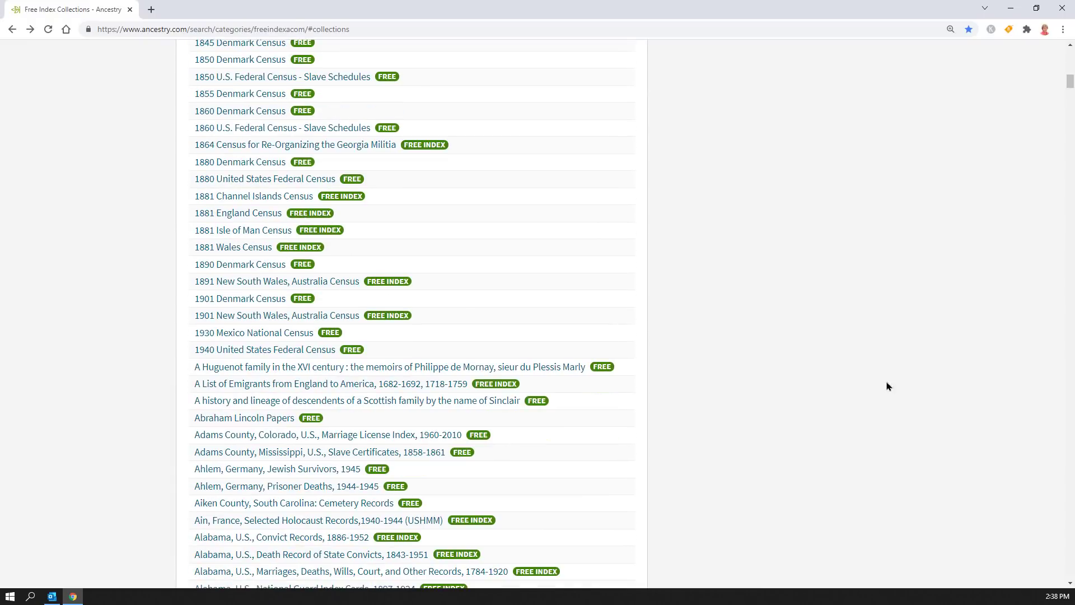
{"action": "scroll", "coordinate": [878, 424], "scroll_direction": "down", "scroll_amount": 5}
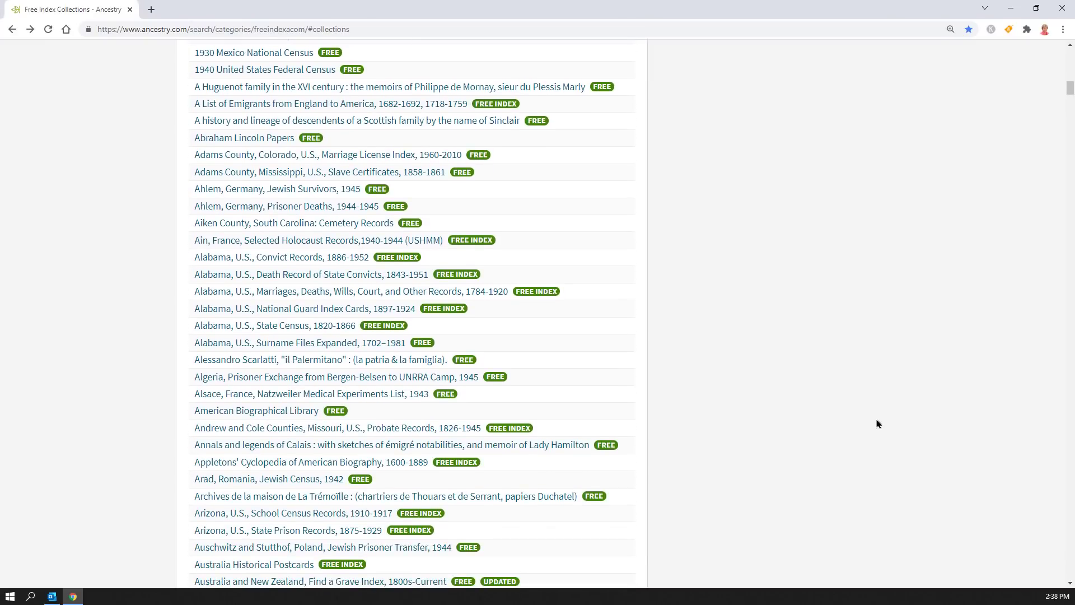
{"action": "scroll", "coordinate": [878, 424], "scroll_direction": "down", "scroll_amount": 4}
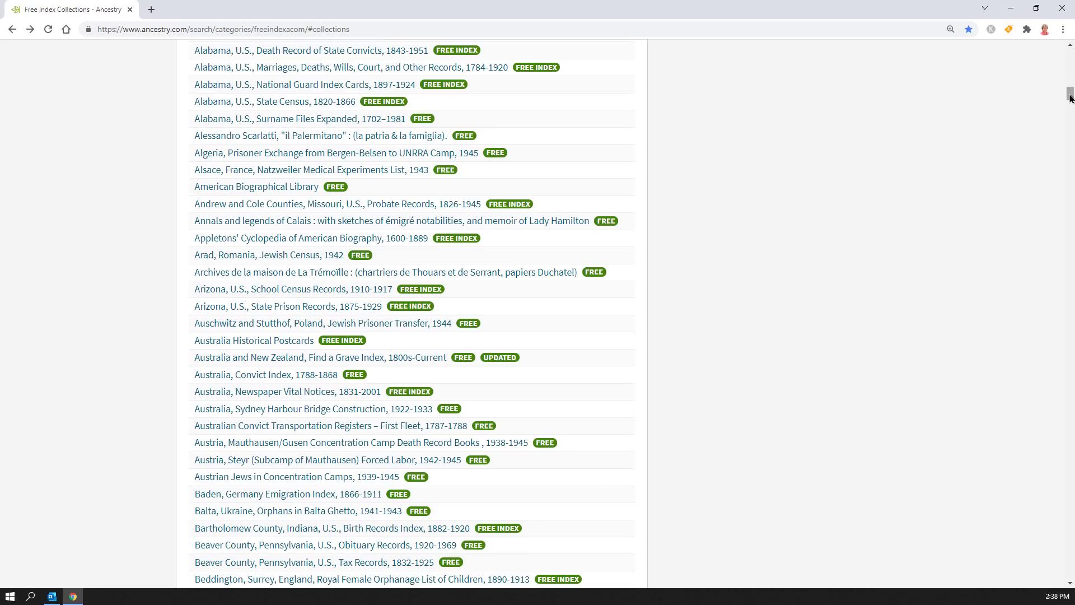
- Search the Free Index Collections for the ancestor born in West Virginia, USA, and review the 1940 United States Federal Census matches
{"action": "left_click_drag", "start_coordinate": [1070, 92], "coordinate": [1070, 54]}
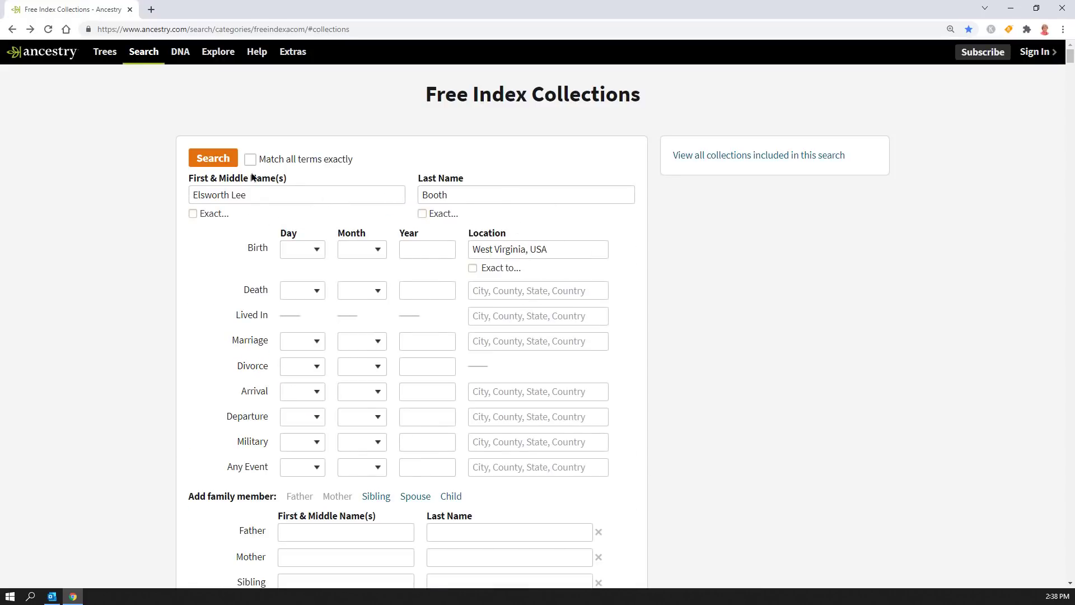
{"action": "left_click", "coordinate": [213, 159]}
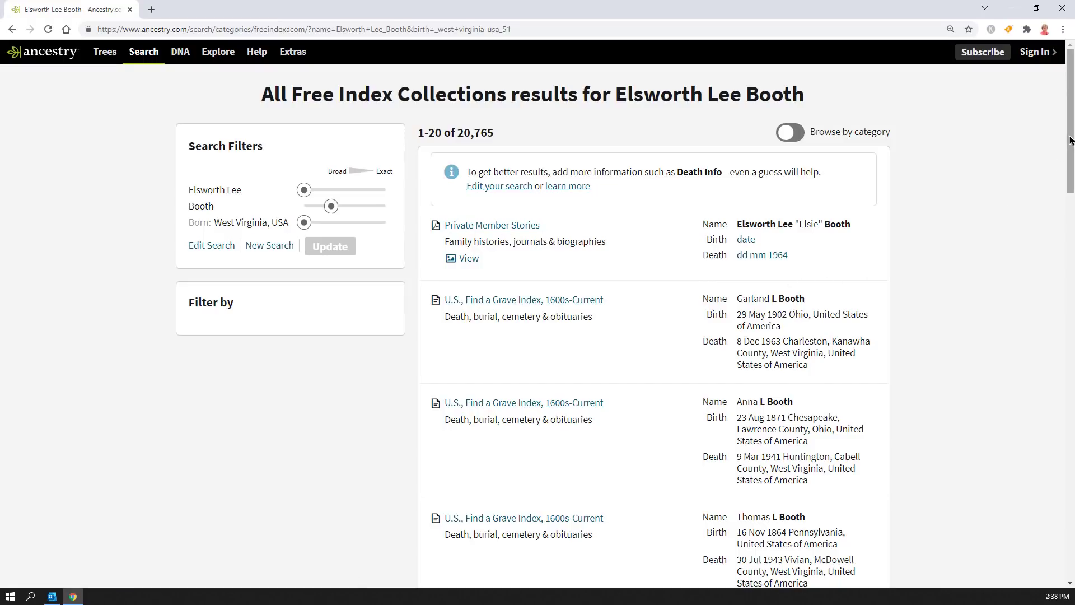
{"action": "scroll", "coordinate": [1025, 336], "scroll_direction": "down", "scroll_amount": 8}
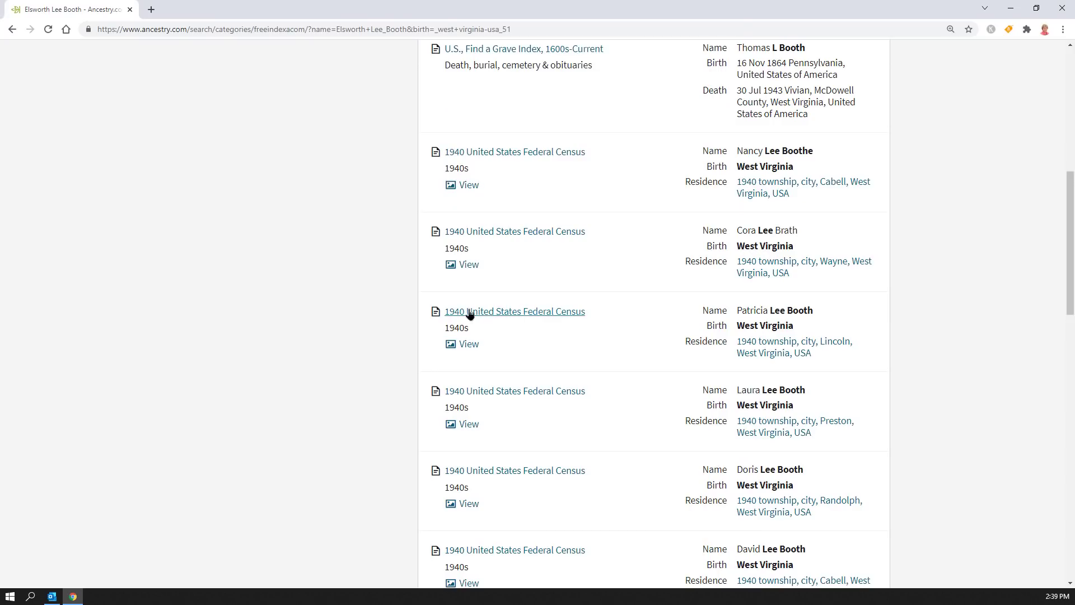
{"action": "mouse_move", "coordinate": [465, 348]}
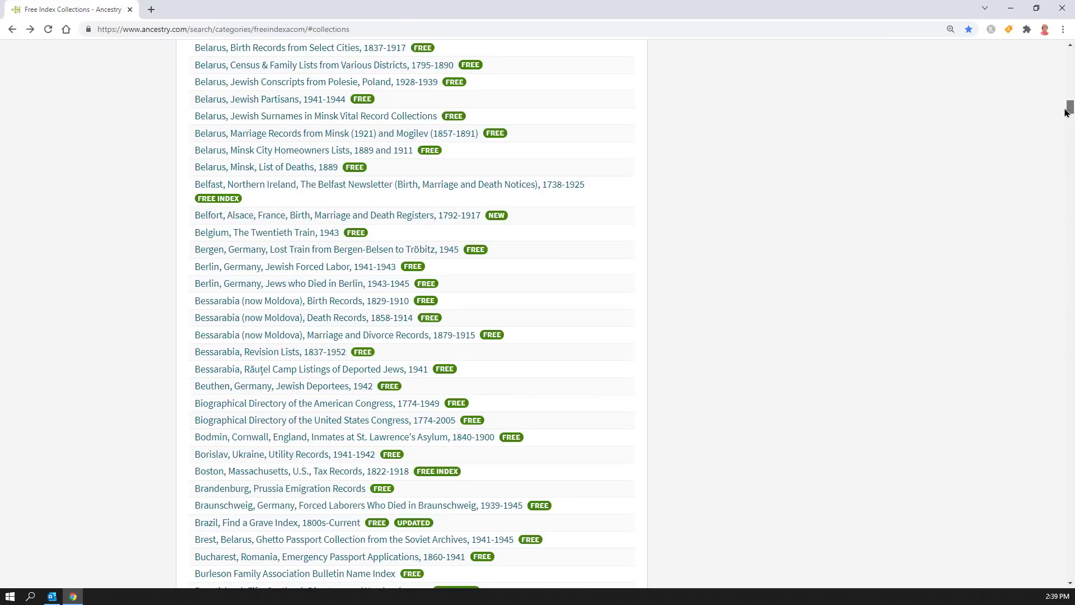
- Examine more of the free collection titles, from the Belarus entries through California, Canada, Czechoslovakia and the Danish West Indies
{"action": "left_click_drag", "start_coordinate": [1070, 109], "coordinate": [1067, 125]}
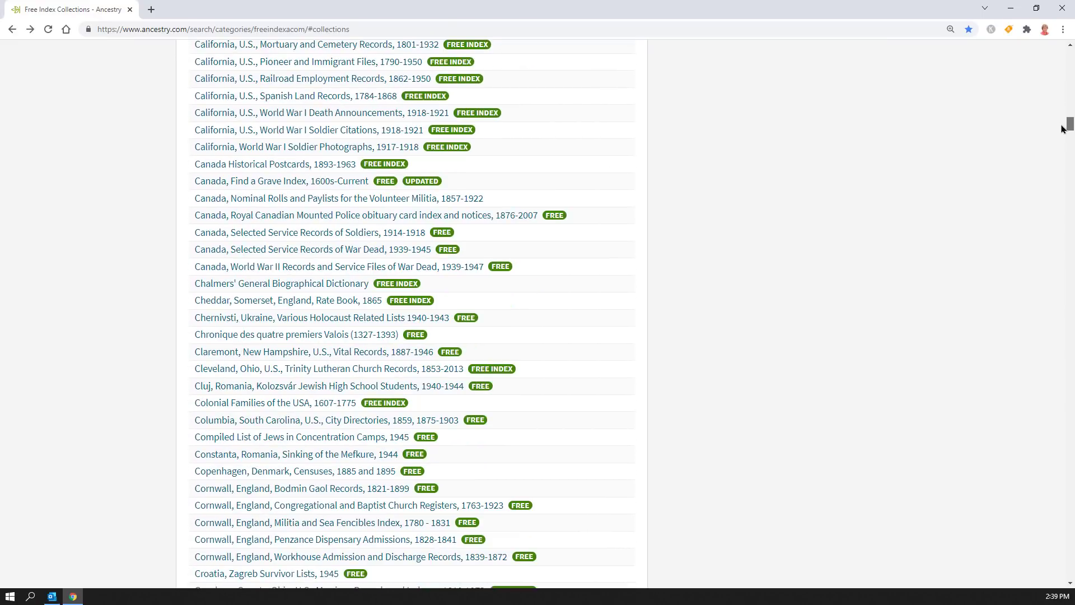
{"action": "scroll", "coordinate": [835, 407], "scroll_direction": "down", "scroll_amount": 3}
{"action": "scroll", "coordinate": [834, 407], "scroll_direction": "down", "scroll_amount": 3}
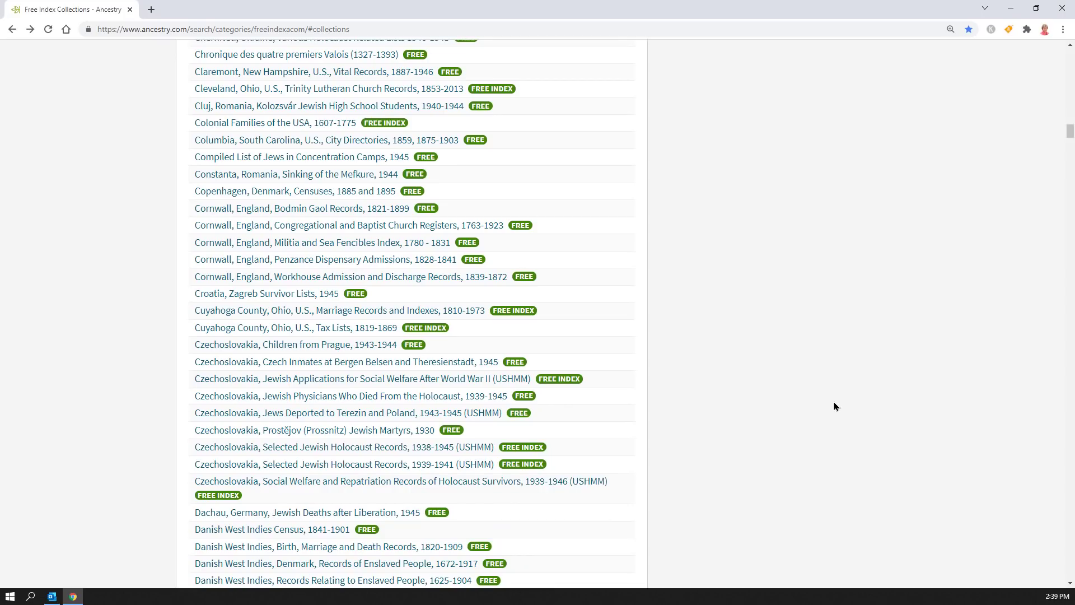
{"action": "scroll", "coordinate": [833, 402], "scroll_direction": "down", "scroll_amount": 7}
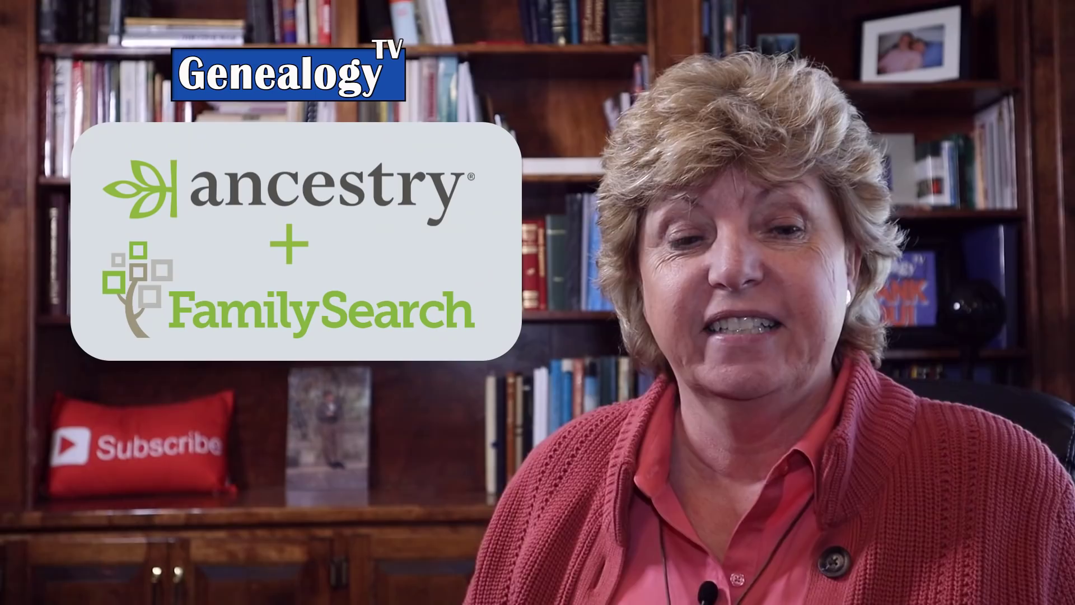